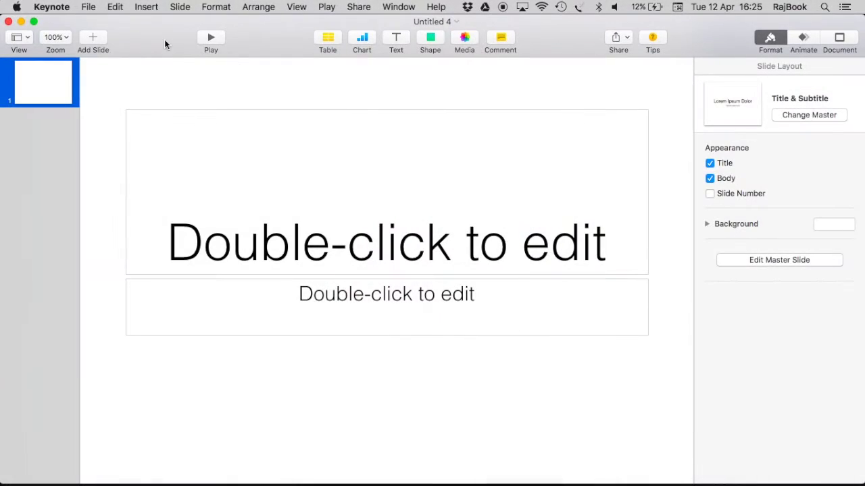
Set the slide zoom to 75%, shrink the presentation window and move it clear of the screen's corner
{"action": "left_click", "coordinate": [66, 37]}
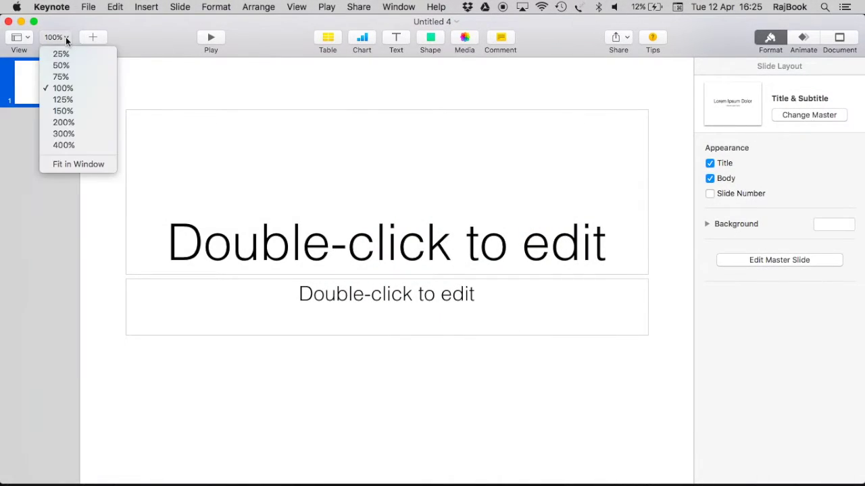
{"action": "left_click", "coordinate": [93, 80]}
{"action": "left_click_drag", "start_coordinate": [836, 450], "coordinate": [740, 427]}
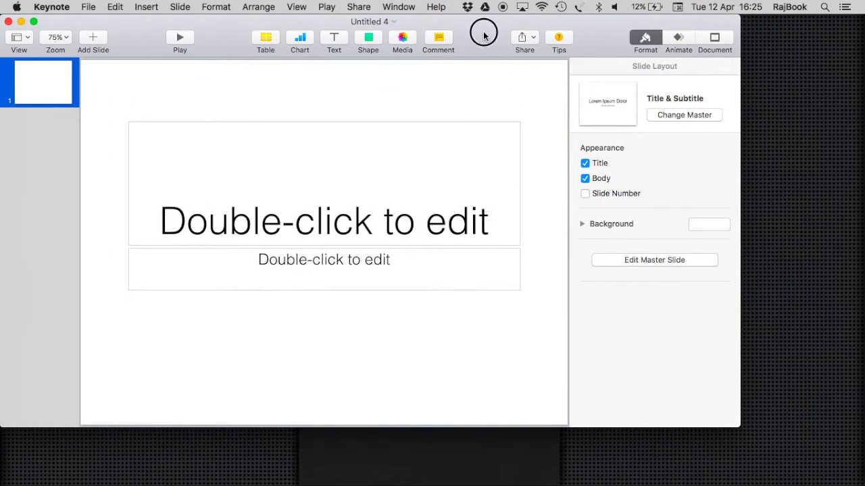
{"action": "left_click_drag", "start_coordinate": [483, 35], "coordinate": [537, 57]}
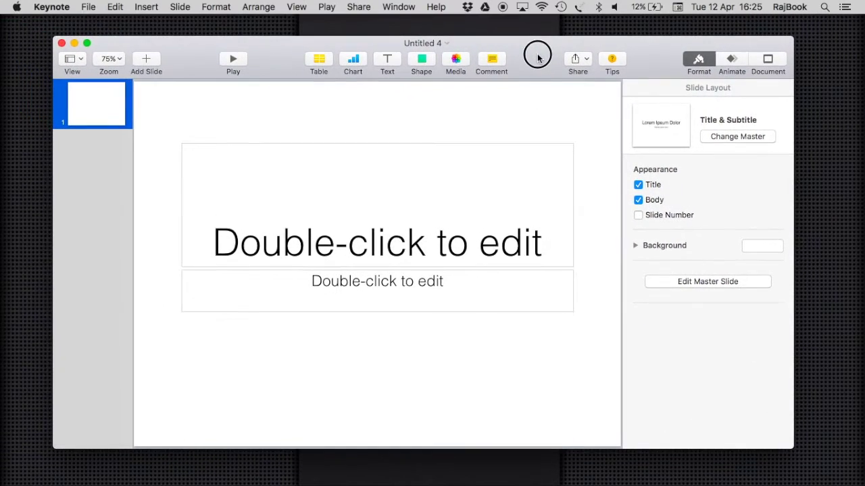
Delete the title and subtitle placeholders from the first slide
{"action": "left_click", "coordinate": [338, 217]}
{"action": "key", "text": "Delete"}
{"action": "left_click", "coordinate": [380, 284]}
{"action": "key", "text": "Delete"}
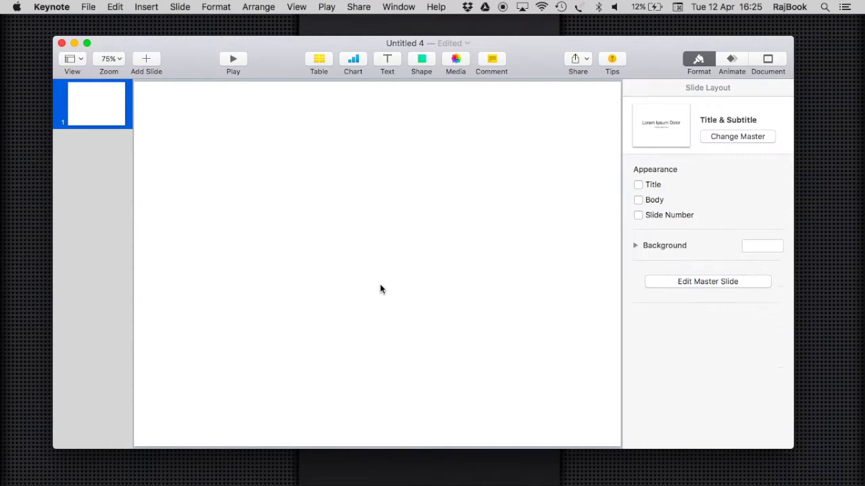
Insert a 2D column chart on the slide and move it slightly upward
{"action": "left_click", "coordinate": [354, 61]}
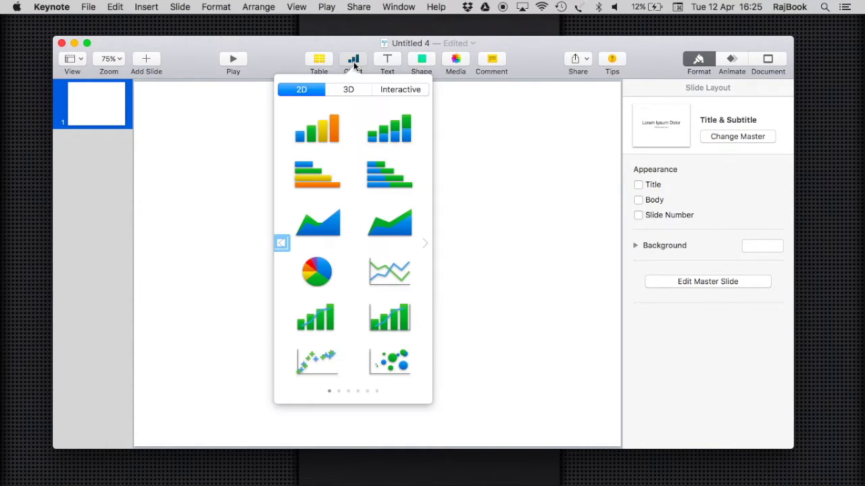
{"action": "left_click", "coordinate": [321, 134]}
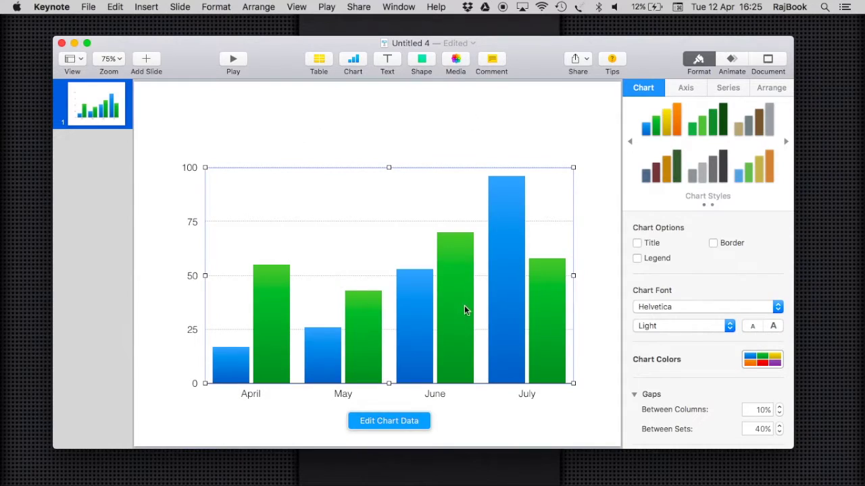
{"action": "left_click_drag", "start_coordinate": [458, 314], "coordinate": [458, 284]}
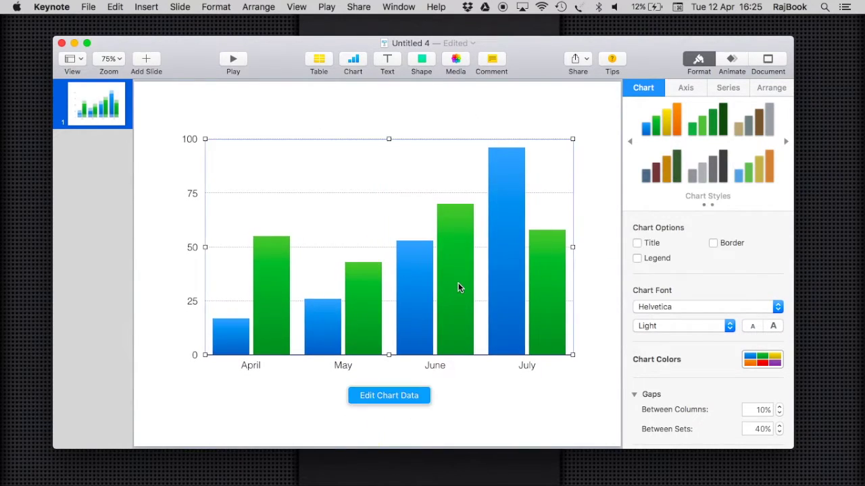
Show the chart title and change it to "% EWL after Bariatric Surgery"
{"action": "left_click", "coordinate": [638, 243]}
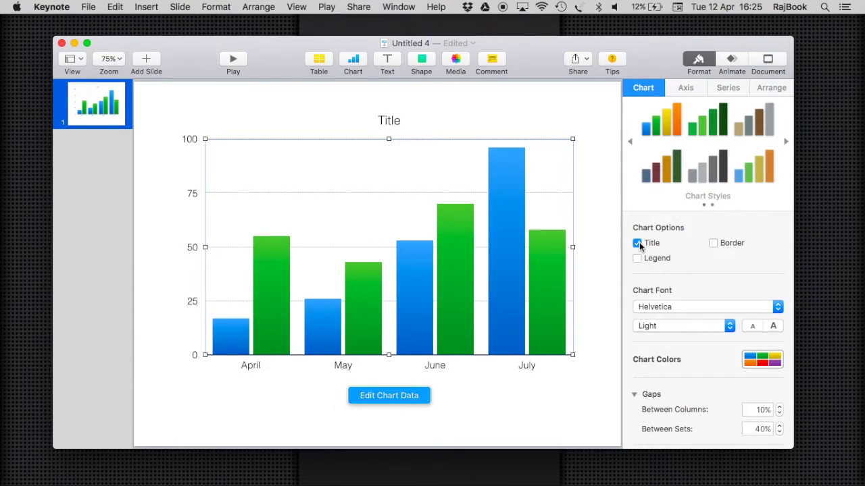
{"action": "left_click", "coordinate": [394, 121]}
{"action": "double_click", "coordinate": [395, 121]}
{"action": "type", "text": "% EW"}
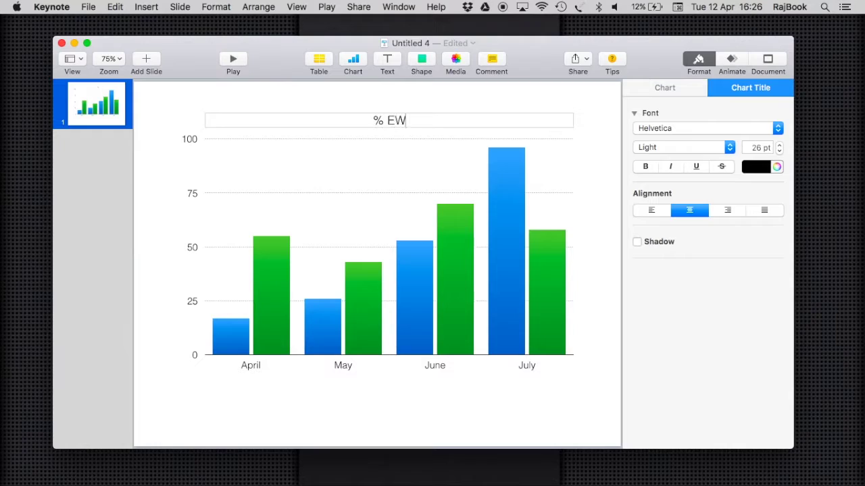
{"action": "type", "text": "L after B"}
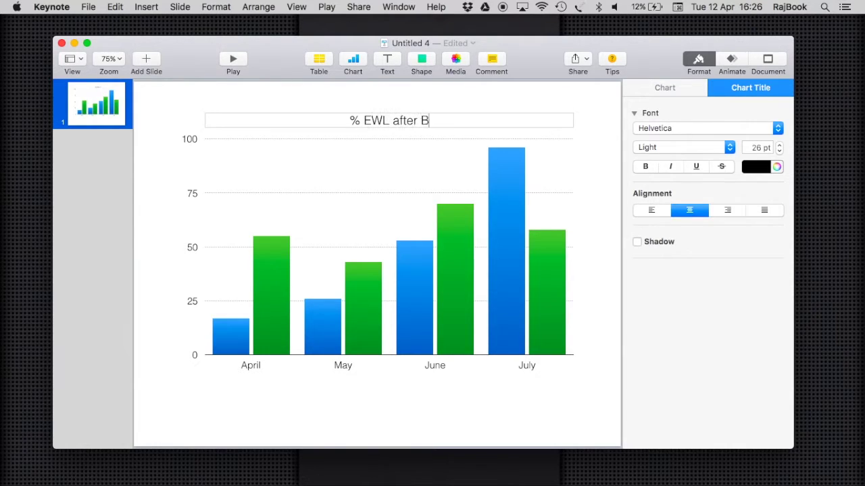
{"action": "type", "text": "ariatric Surgery"}
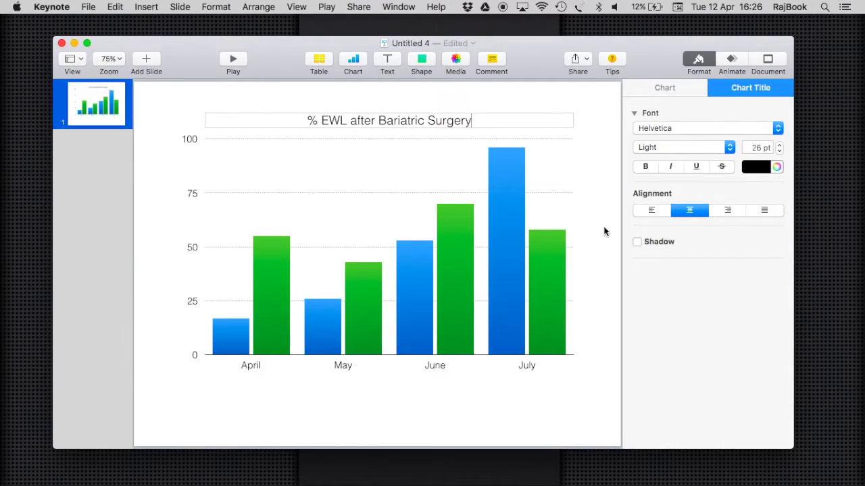
{"action": "left_click", "coordinate": [593, 212]}
Show the chart's legend and move it below the chart's category labels
{"action": "left_click", "coordinate": [572, 189]}
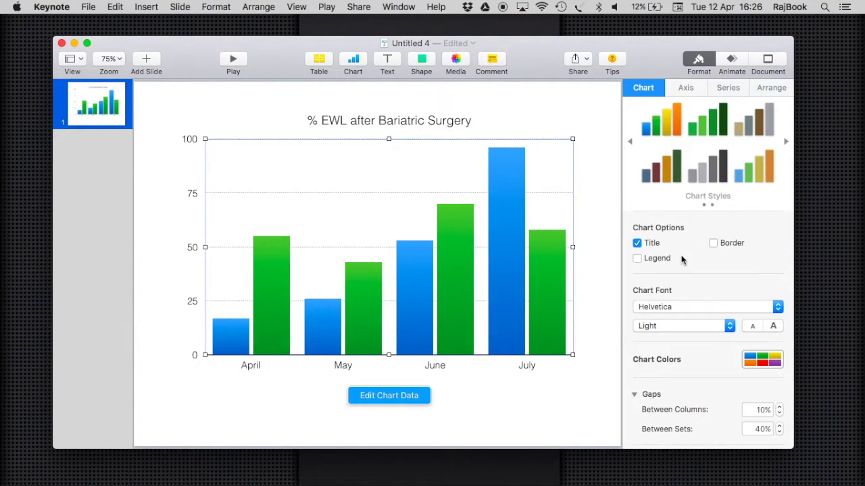
{"action": "left_click", "coordinate": [637, 259]}
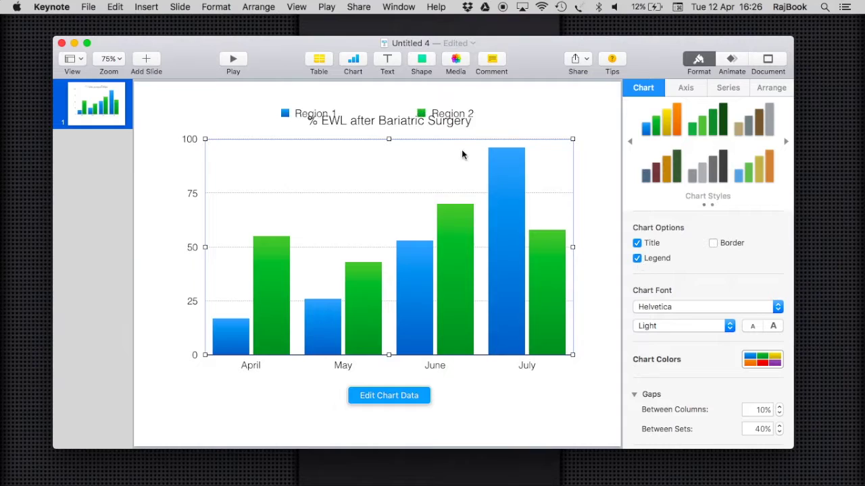
{"action": "left_click", "coordinate": [427, 111]}
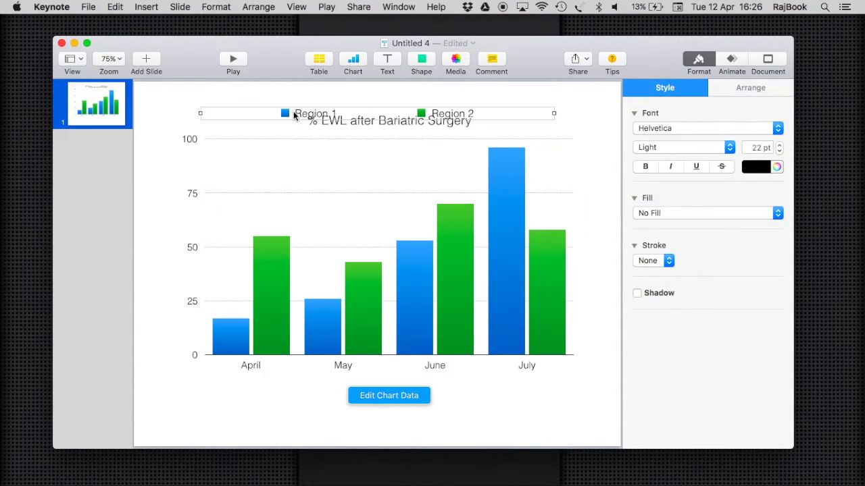
{"action": "left_click_drag", "start_coordinate": [292, 114], "coordinate": [320, 417]}
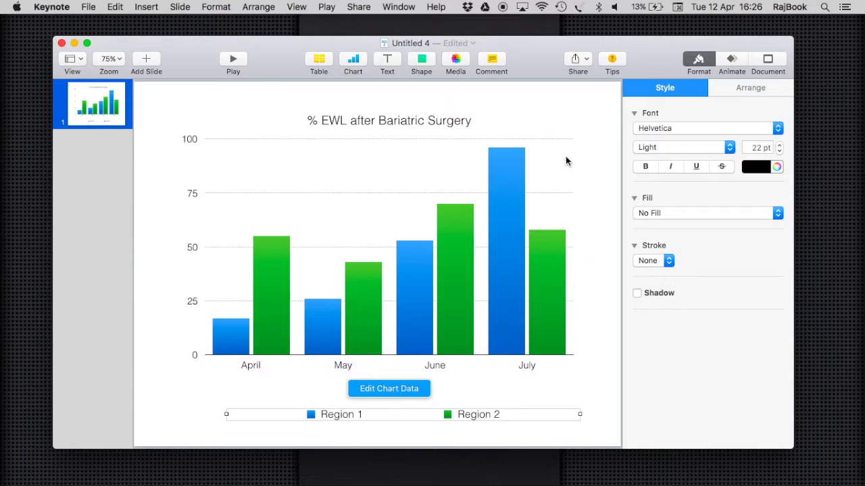
Open the chart data for editing and rename the first three columns 1 month, 3 months and 6 months
{"action": "left_click", "coordinate": [394, 389]}
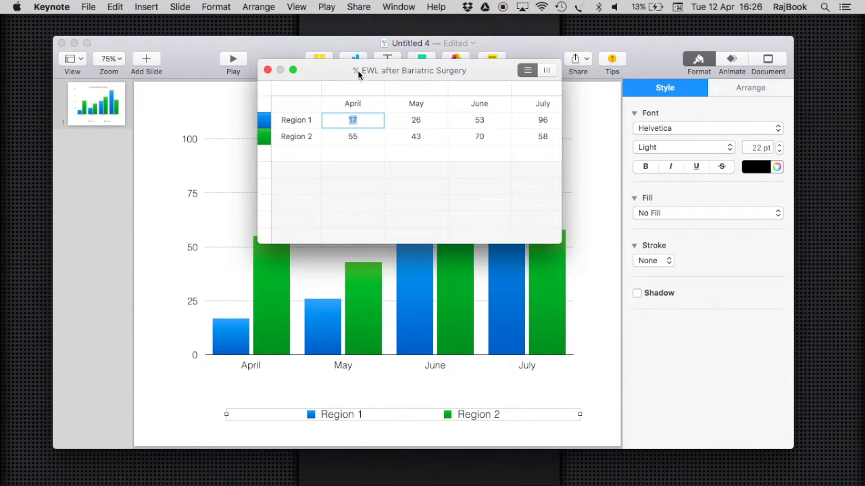
{"action": "left_click", "coordinate": [354, 104]}
{"action": "type", "text": "1 month"}
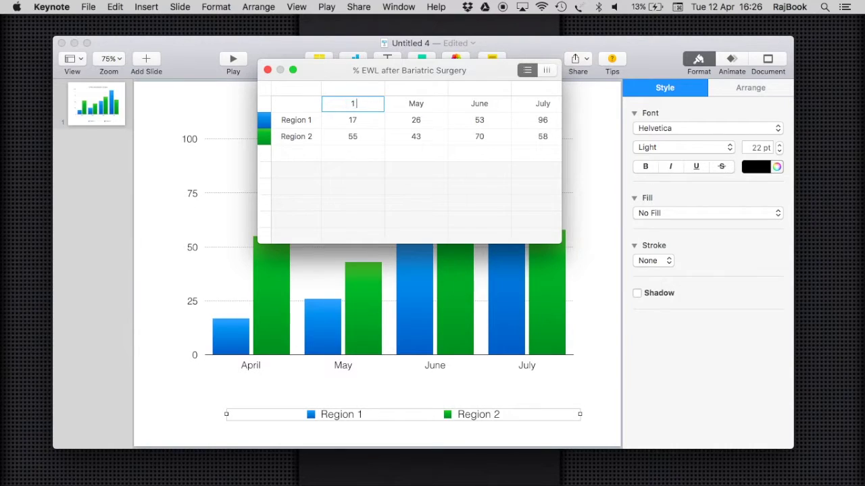
{"action": "left_click", "coordinate": [416, 105]}
{"action": "type", "text": "3 months"}
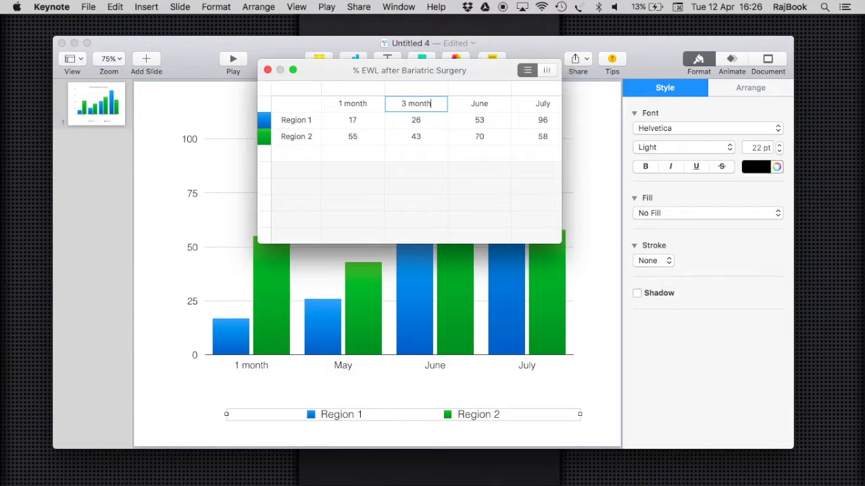
{"action": "left_click", "coordinate": [477, 104]}
{"action": "left_click", "coordinate": [477, 104]}
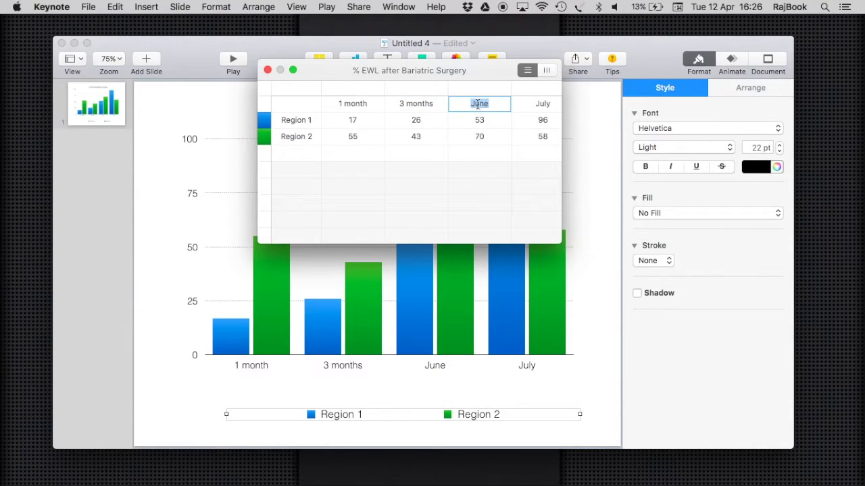
{"action": "type", "text": "6 months"}
Rename the July column 9 months and add a fifth data column named 12 months
{"action": "left_click", "coordinate": [546, 104]}
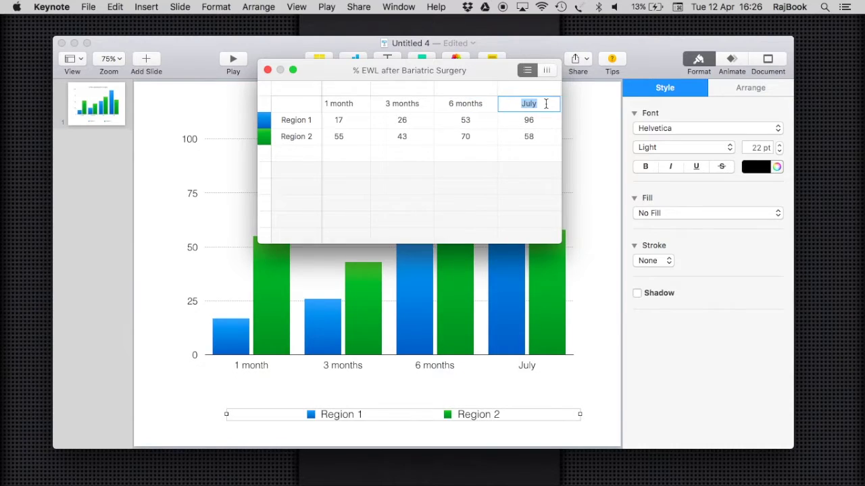
{"action": "type", "text": "9 mnths"}
{"action": "left_click", "coordinate": [527, 105]}
{"action": "type", "text": "o"}
{"action": "key", "text": "Tab"}
{"action": "type", "text": "12 "}
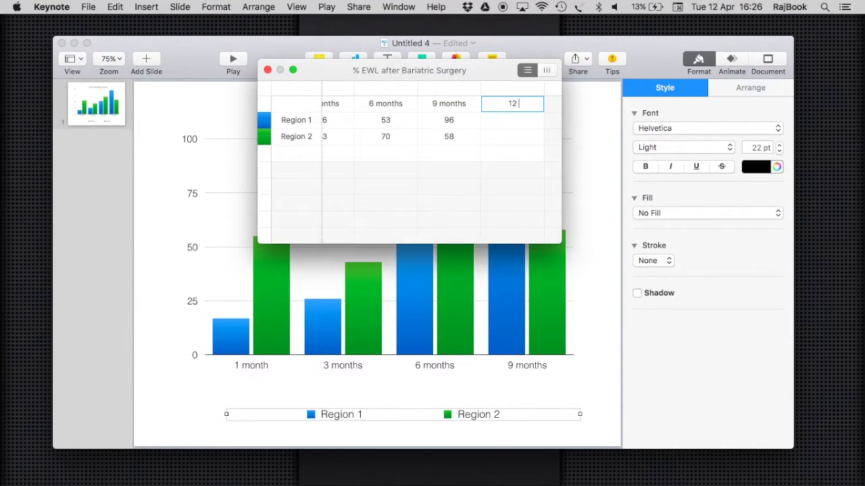
{"action": "type", "text": "months"}
Rename the Region 1 data row LSG and the Region 2 row RYGB
{"action": "scroll", "coordinate": [409, 121], "scroll_direction": "left", "scroll_amount": 5}
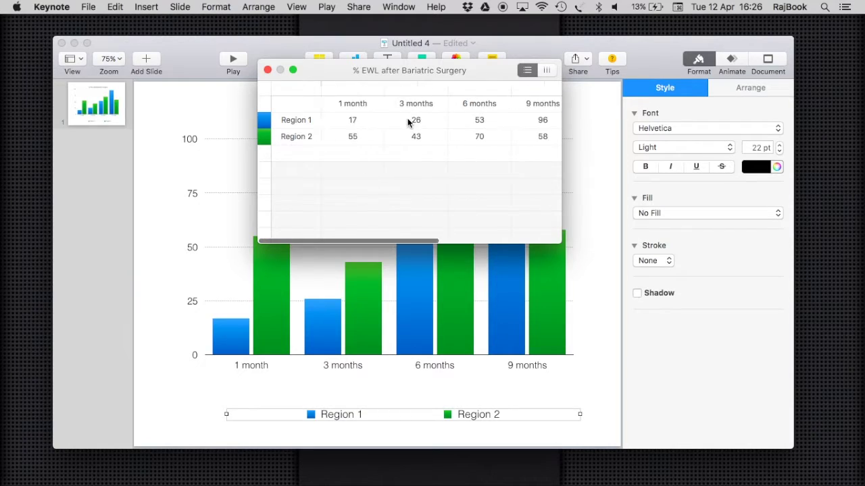
{"action": "double_click", "coordinate": [302, 120]}
{"action": "type", "text": "LSG"}
{"action": "double_click", "coordinate": [296, 138]}
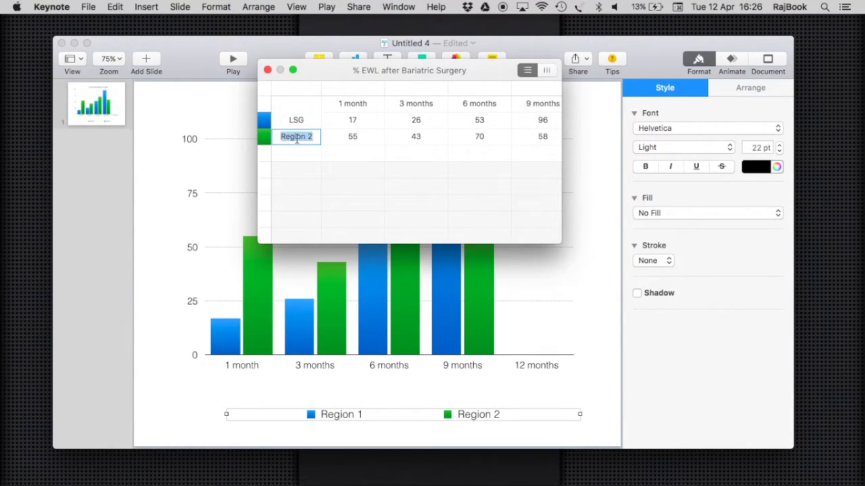
{"action": "type", "text": "RYGB"}
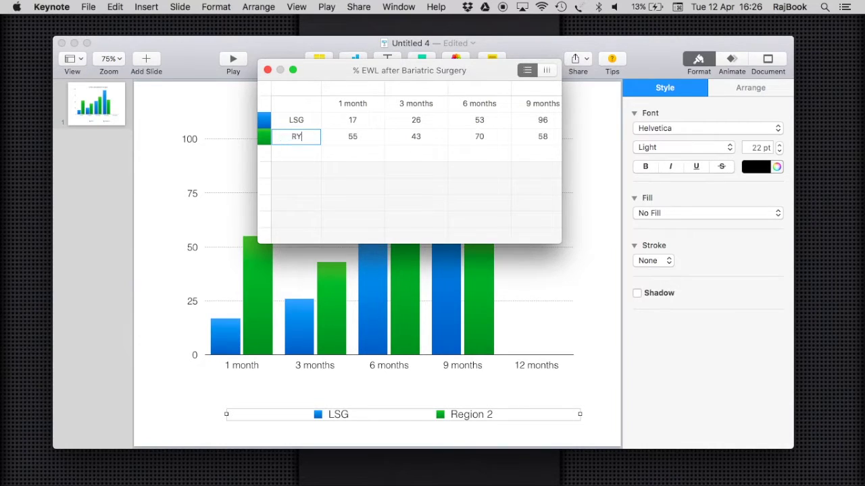
Set the 1 month values to 20 for LSG and 22 for RYGB
{"action": "double_click", "coordinate": [354, 121]}
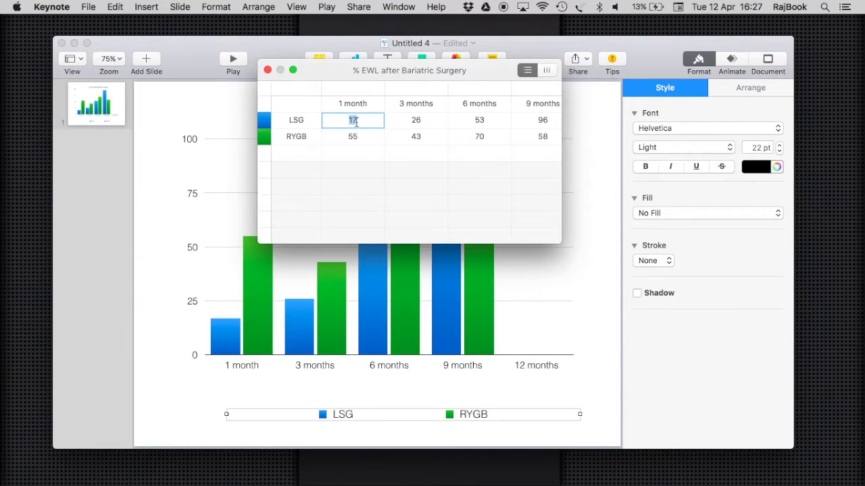
{"action": "type", "text": "20"}
{"action": "double_click", "coordinate": [356, 137]}
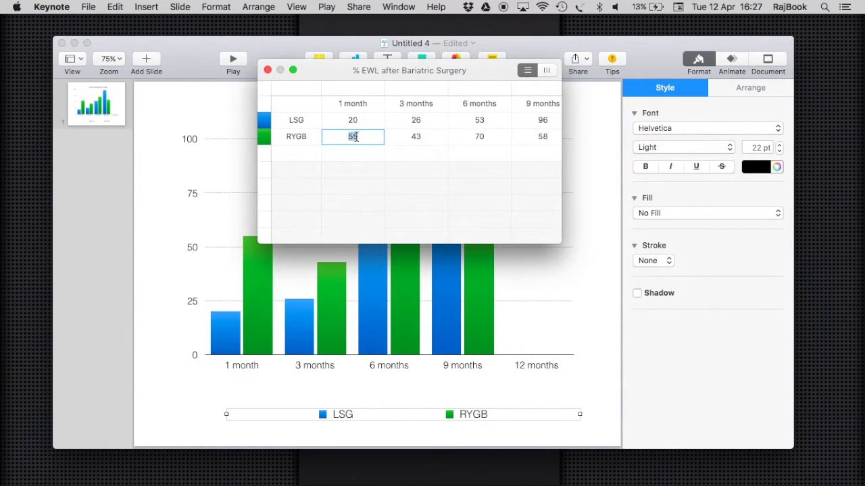
{"action": "type", "text": "22"}
Set the LSG value at 3 months to 38 and the RYGB value at 6 months to 58
{"action": "double_click", "coordinate": [417, 122]}
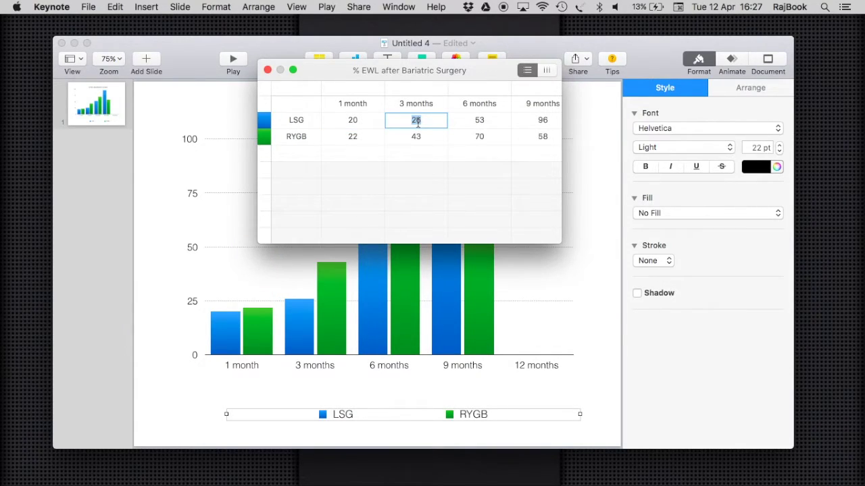
{"action": "type", "text": "2"}
{"action": "type", "text": "8"}
{"action": "double_click", "coordinate": [417, 137]}
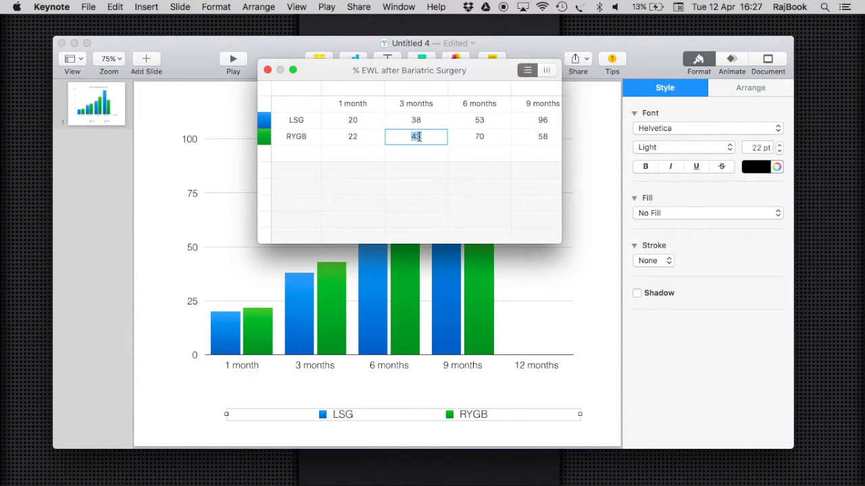
{"action": "double_click", "coordinate": [481, 119]}
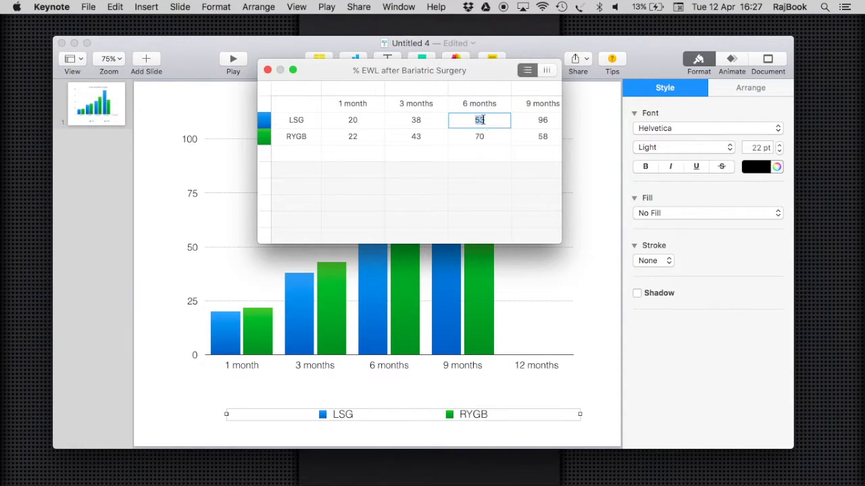
{"action": "scroll", "coordinate": [484, 137], "scroll_direction": "right", "scroll_amount": 2}
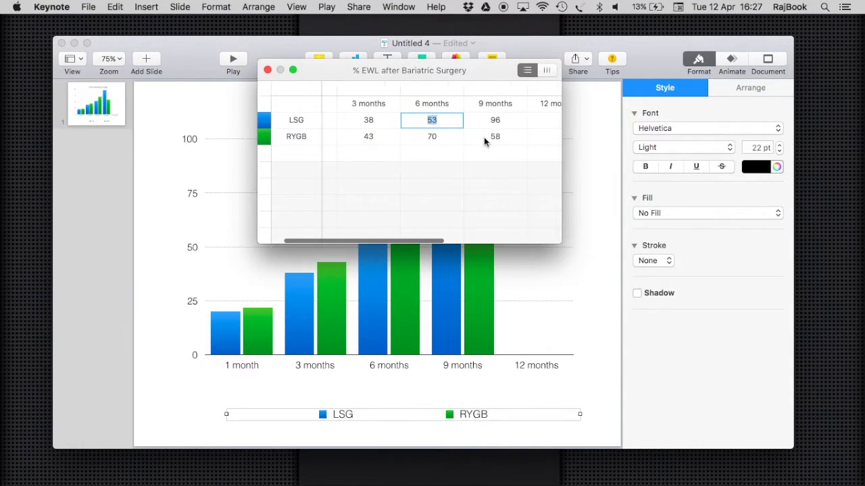
{"action": "double_click", "coordinate": [434, 135]}
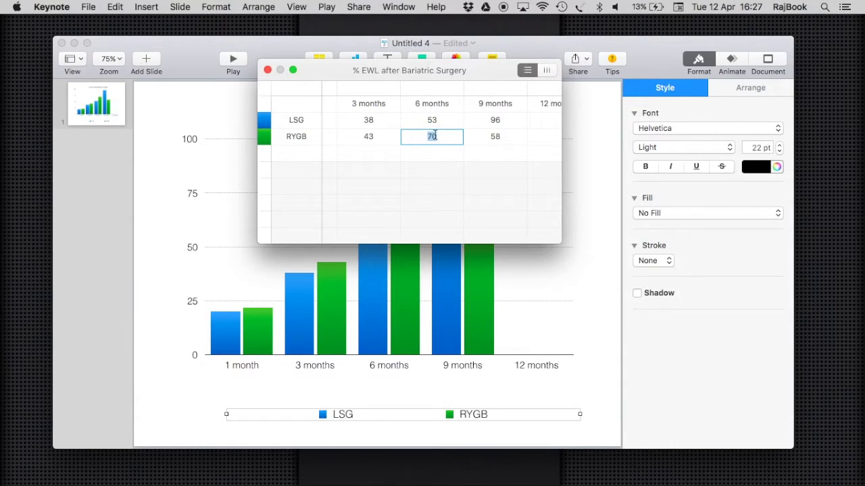
{"action": "type", "text": "58"}
Set the 9 months values to 67 for LSG and 68 for RYGB, and enter 76 for LSG at 12 months
{"action": "double_click", "coordinate": [497, 121]}
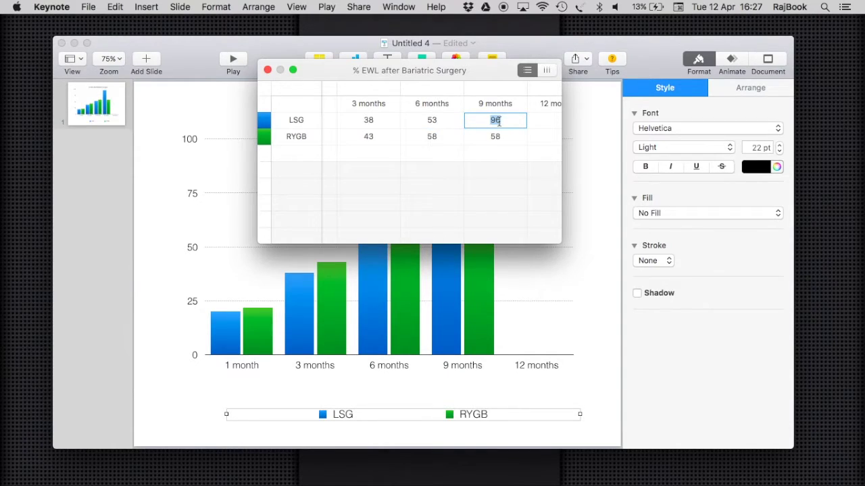
{"action": "type", "text": "67"}
{"action": "double_click", "coordinate": [498, 136]}
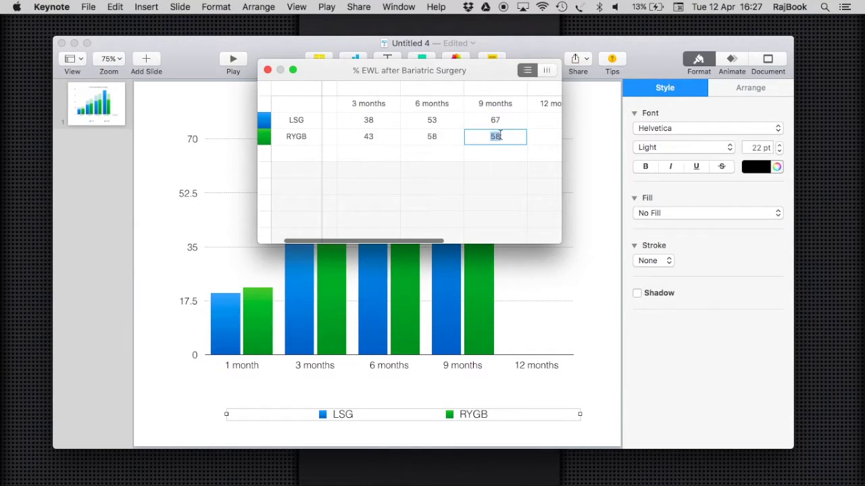
{"action": "type", "text": "68"}
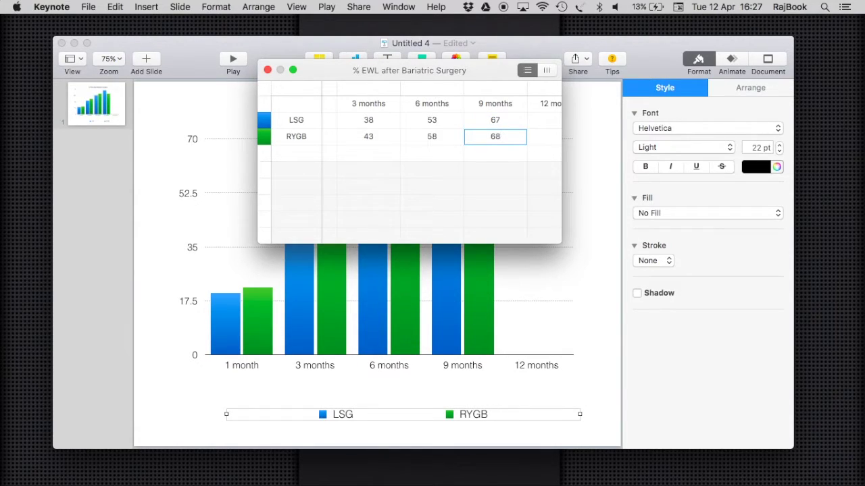
{"action": "left_click", "coordinate": [553, 121]}
{"action": "type", "text": "76"}
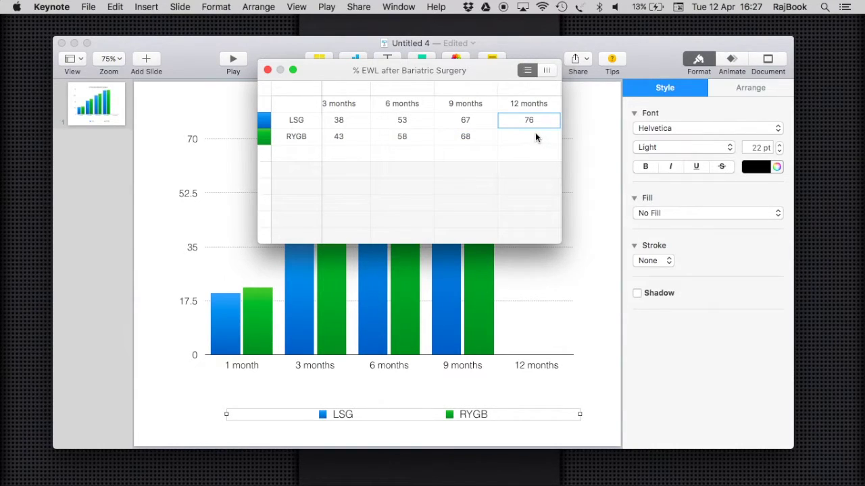
Enter 79 for RYGB at 12 months and close the chart data editor
{"action": "left_click", "coordinate": [535, 136]}
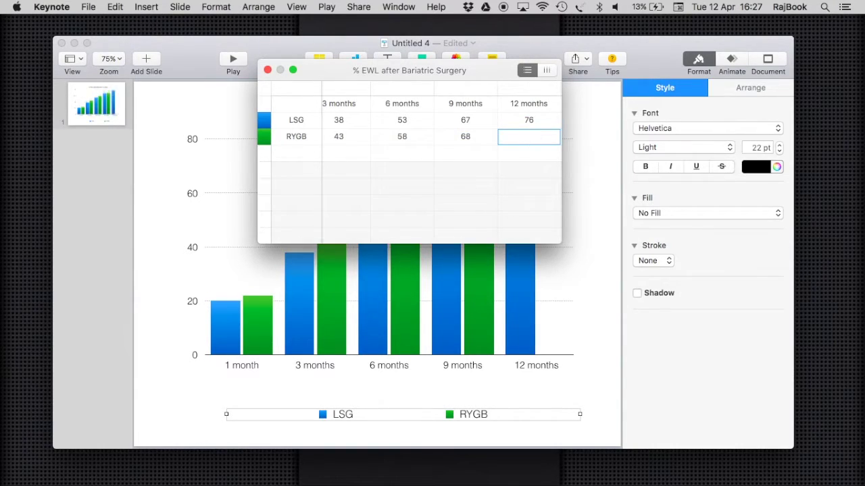
{"action": "type", "text": "79"}
{"action": "left_click", "coordinate": [267, 70]}
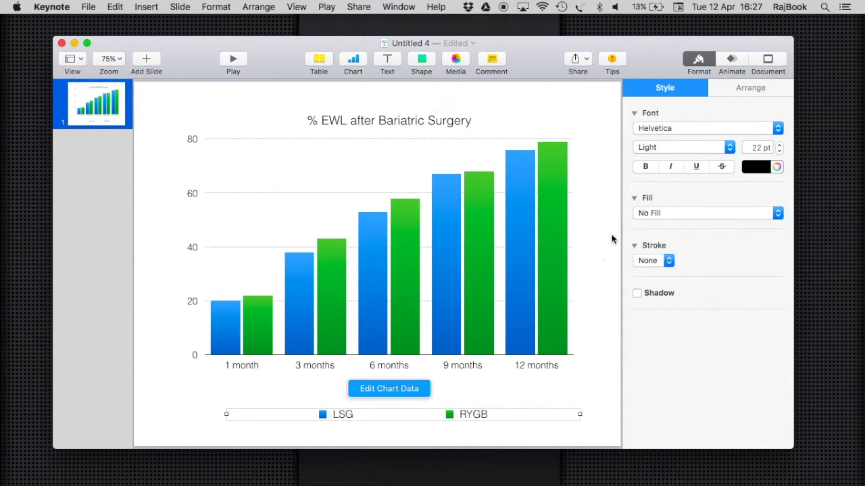
Try the 2D Stacked Column and 2D Bar types on the chart and switch it back to 2D Column
{"action": "left_click", "coordinate": [515, 141]}
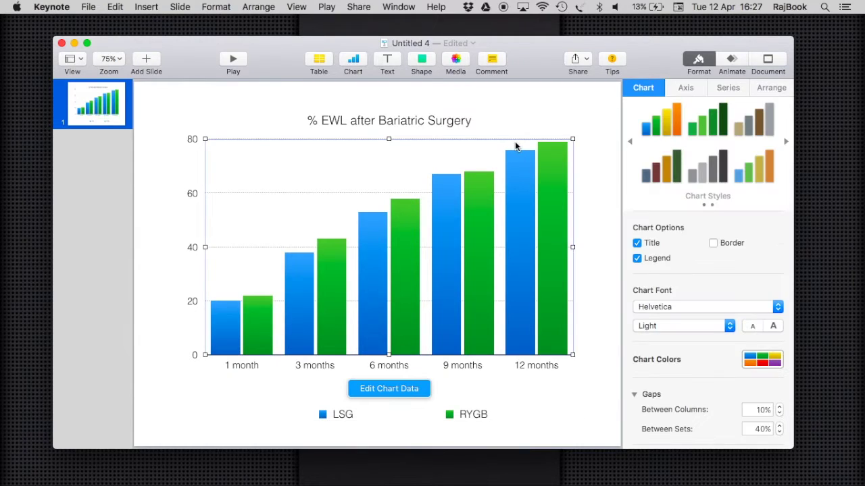
{"action": "scroll", "coordinate": [715, 273], "scroll_direction": "down", "scroll_amount": 5}
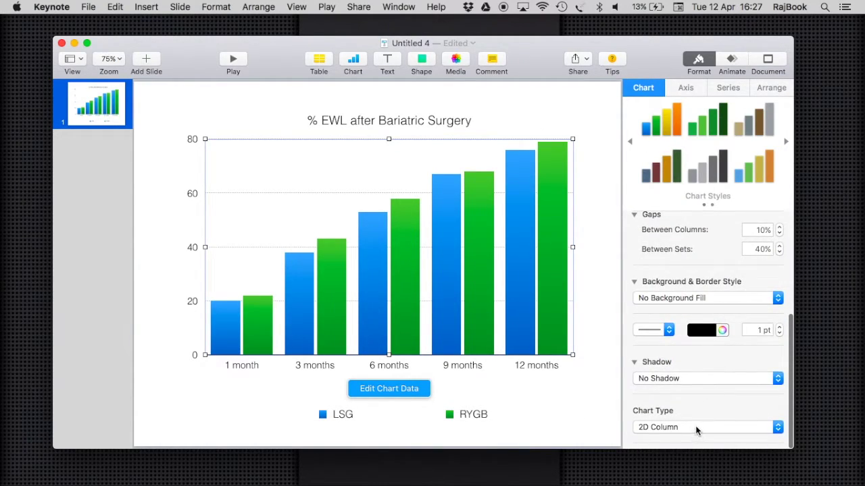
{"action": "left_click", "coordinate": [696, 426]}
{"action": "left_click", "coordinate": [700, 439]}
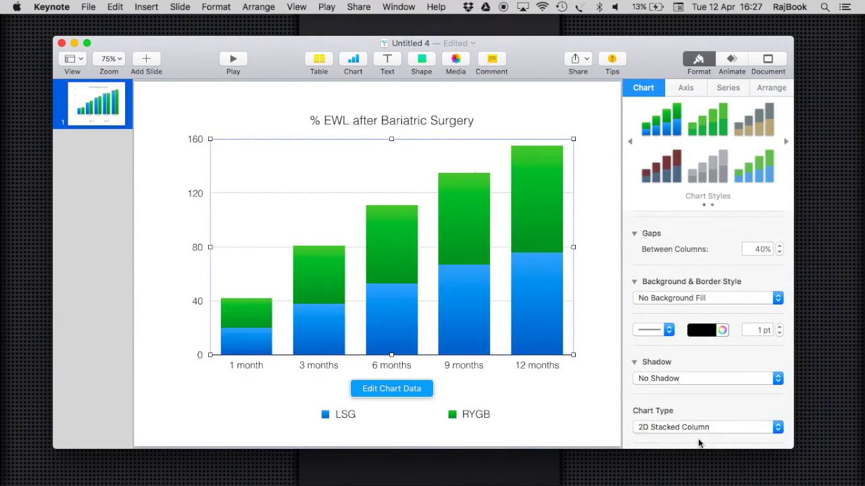
{"action": "left_click", "coordinate": [706, 425]}
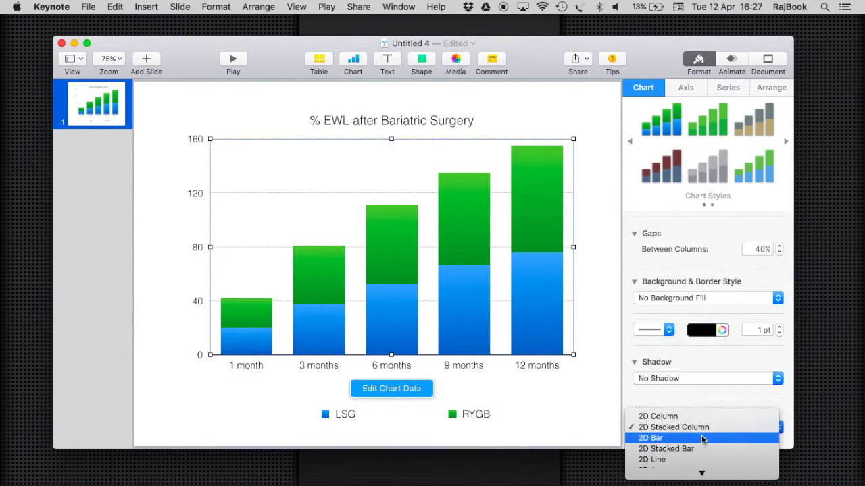
{"action": "left_click", "coordinate": [705, 436]}
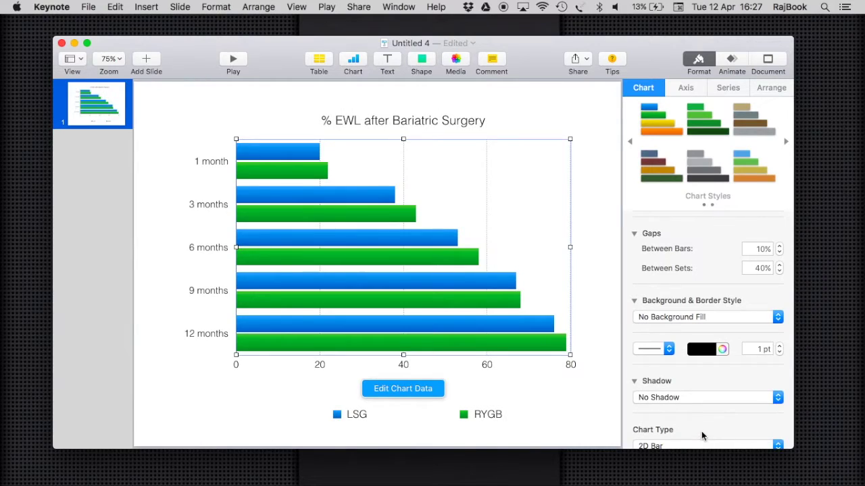
{"action": "left_click", "coordinate": [700, 446]}
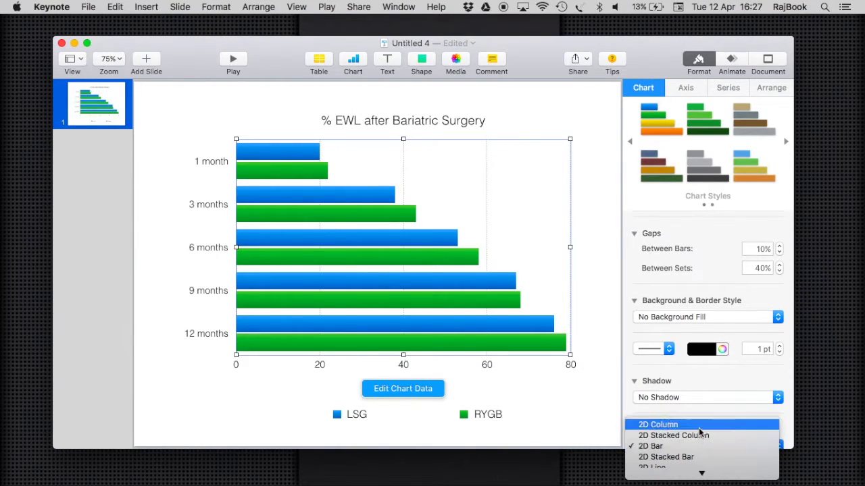
{"action": "left_click", "coordinate": [698, 431]}
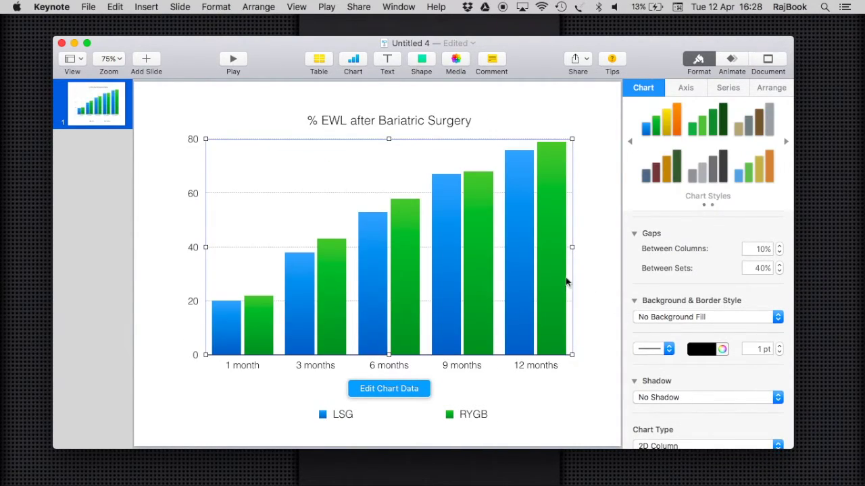
Shift the chart slightly down and left on the slide and set its gap between columns to 0%
{"action": "left_click", "coordinate": [529, 273]}
{"action": "mouse_move", "coordinate": [529, 273]}
{"action": "left_mouse_down"}
{"action": "mouse_move", "coordinate": [521, 290]}
{"action": "mouse_move", "coordinate": [522, 277]}
{"action": "left_mouse_up"}
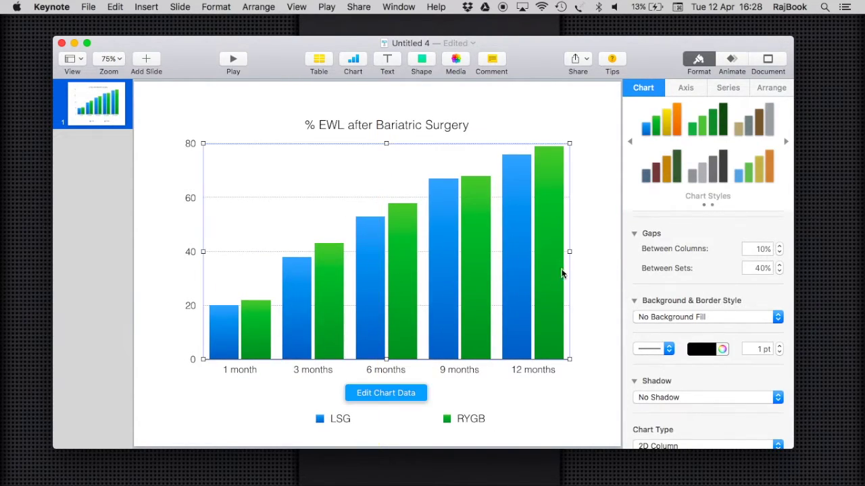
{"action": "scroll", "coordinate": [649, 358], "scroll_direction": "down", "scroll_amount": 2}
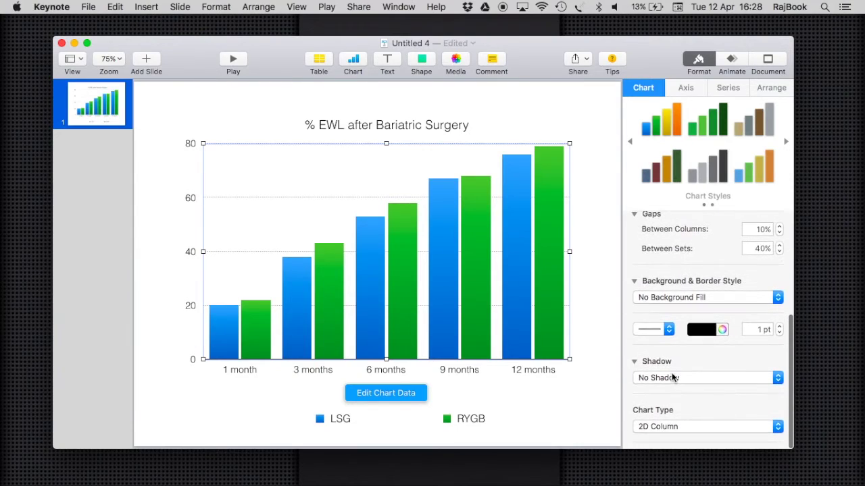
{"action": "scroll", "coordinate": [671, 378], "scroll_direction": "up", "scroll_amount": 5}
{"action": "scroll", "coordinate": [672, 373], "scroll_direction": "down", "scroll_amount": 3}
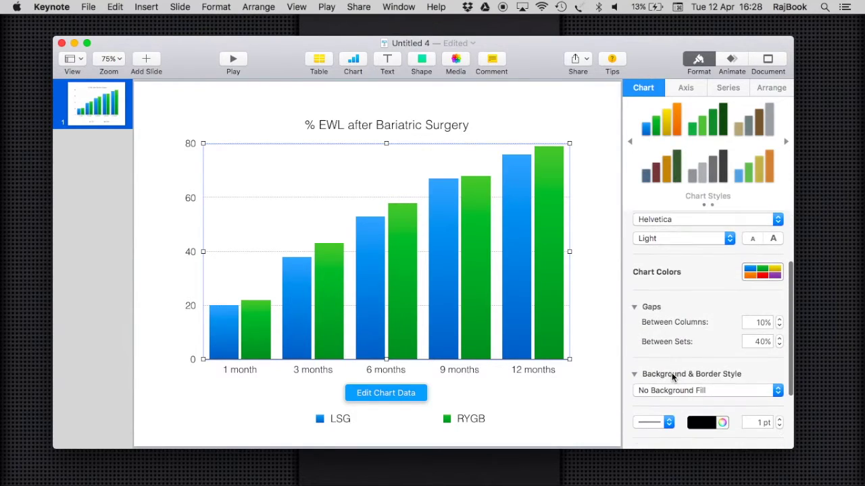
{"action": "left_click", "coordinate": [779, 327]}
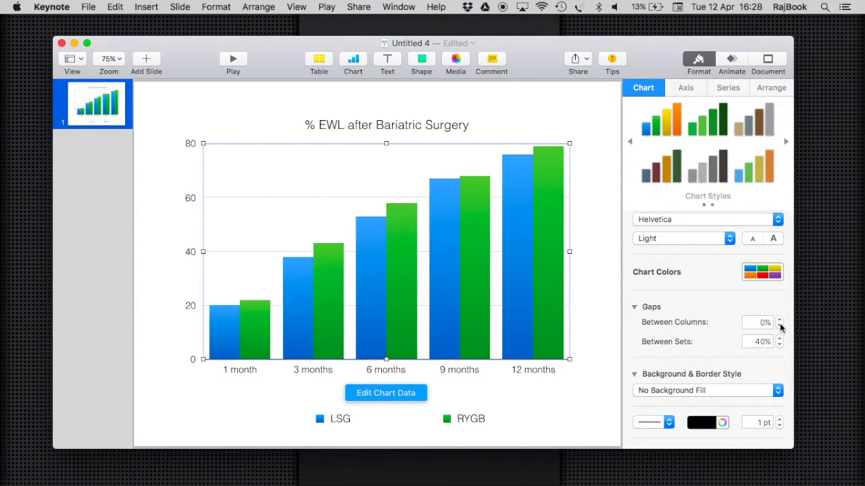
Try a wider gap of 40% between the columns and bring it back to 0%
{"action": "left_click", "coordinate": [779, 319]}
{"action": "left_click", "coordinate": [779, 319]}
{"action": "left_click", "coordinate": [779, 319]}
{"action": "left_click", "coordinate": [779, 320]}
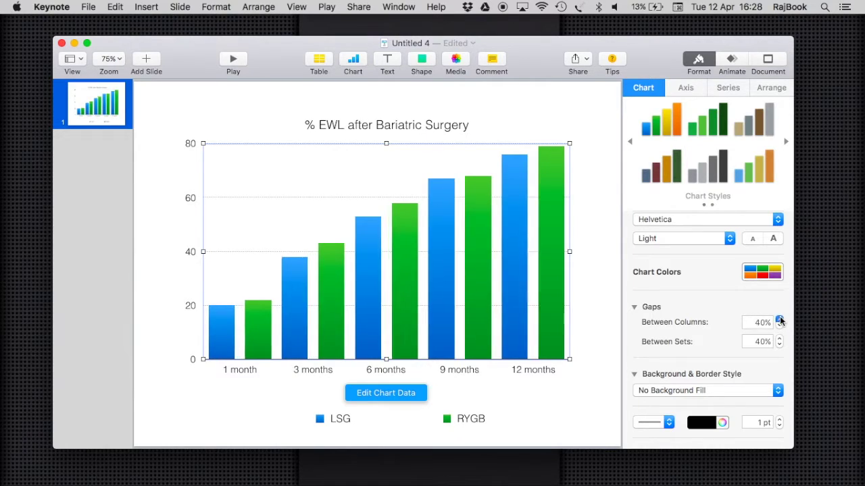
{"action": "left_click", "coordinate": [779, 320]}
{"action": "left_click", "coordinate": [779, 327]}
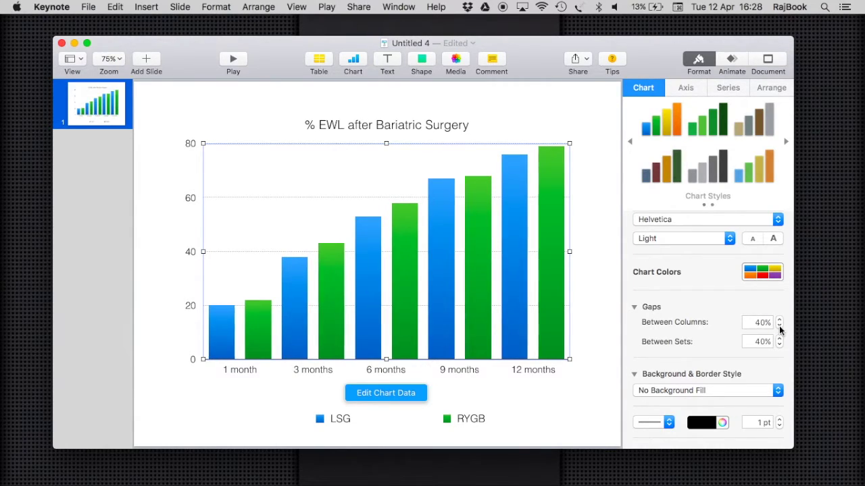
{"action": "left_click", "coordinate": [779, 326]}
{"action": "left_click", "coordinate": [779, 326]}
{"action": "left_click", "coordinate": [779, 327]}
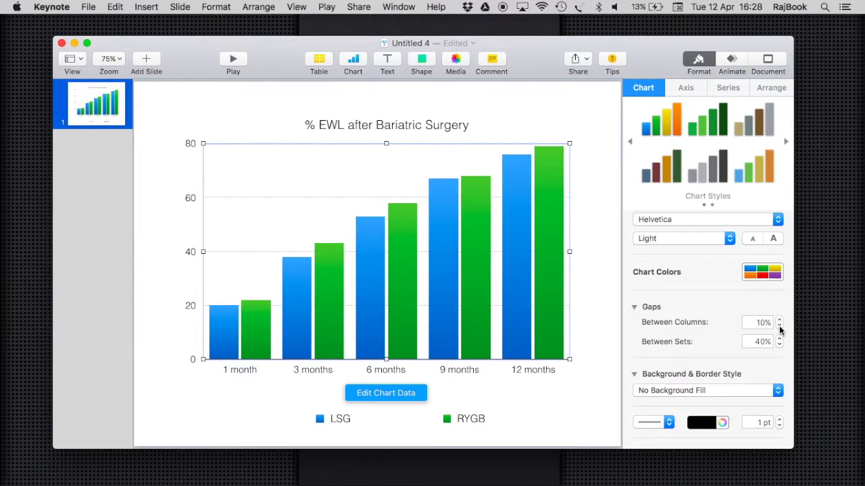
{"action": "left_click", "coordinate": [779, 326]}
Try narrower and wider gaps between the column sets, settling on 70%, and deselect the chart
{"action": "left_click", "coordinate": [780, 340]}
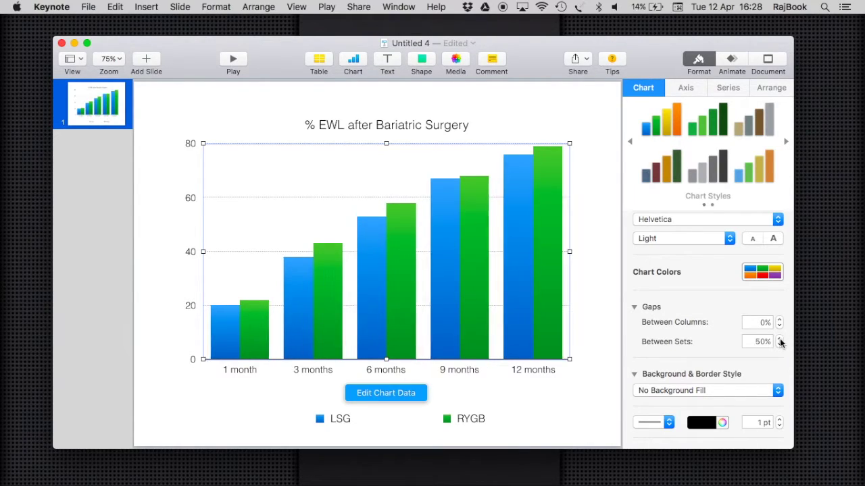
{"action": "left_click", "coordinate": [779, 345]}
{"action": "left_click", "coordinate": [779, 344]}
{"action": "left_click", "coordinate": [779, 344]}
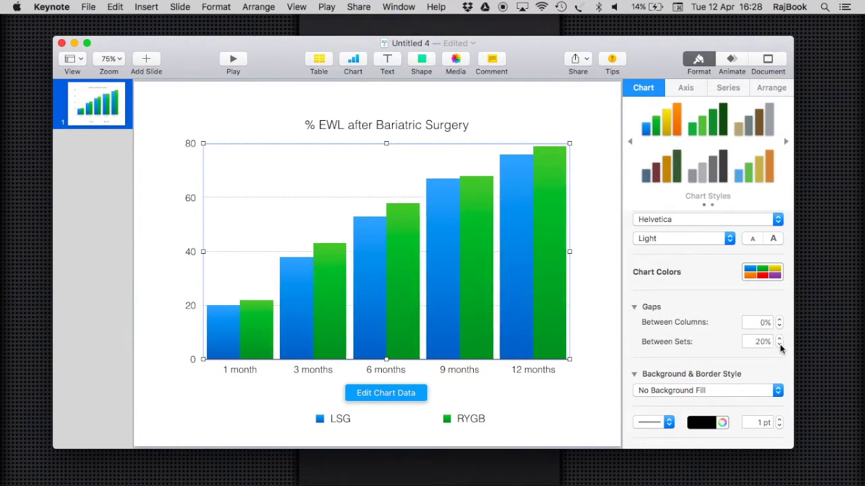
{"action": "left_click", "coordinate": [779, 345]}
{"action": "left_click", "coordinate": [780, 339]}
{"action": "left_click", "coordinate": [780, 339]}
{"action": "left_click", "coordinate": [780, 339]}
{"action": "left_click", "coordinate": [780, 339]}
{"action": "left_click", "coordinate": [780, 340]}
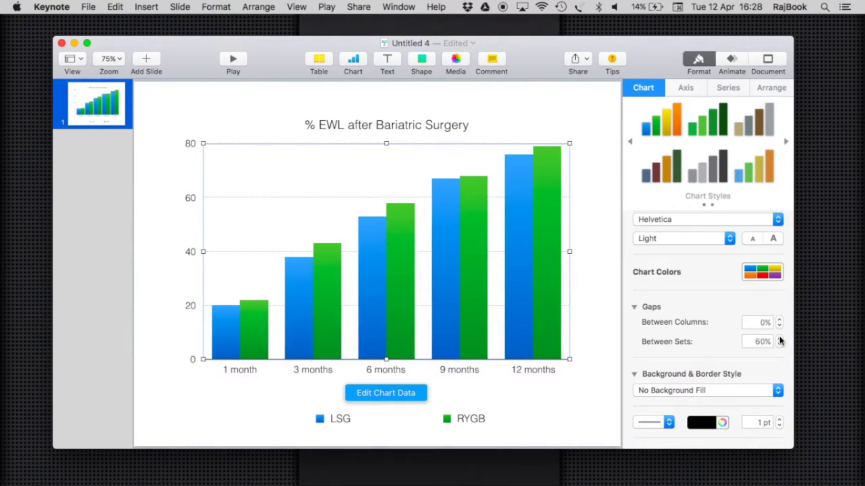
{"action": "left_click", "coordinate": [780, 339]}
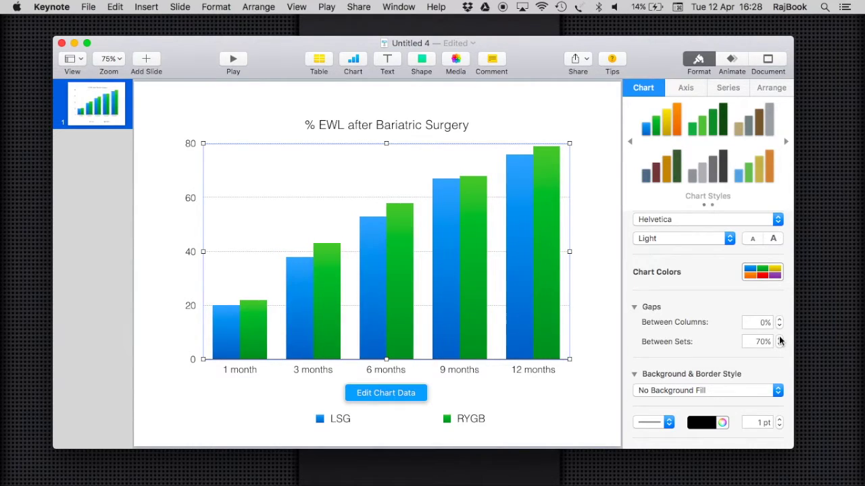
{"action": "left_click", "coordinate": [592, 295]}
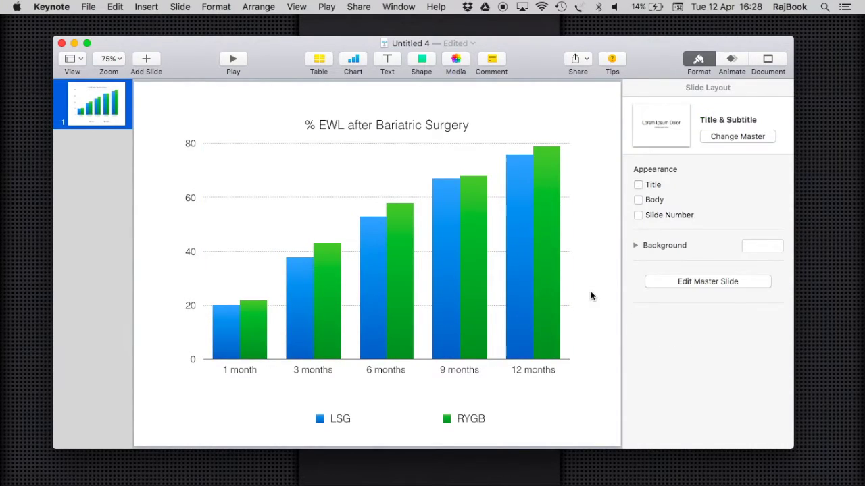
Show the axis name on the chart's value (Y) axis and change its text to % EWL
{"action": "left_click", "coordinate": [415, 166]}
{"action": "left_click", "coordinate": [685, 88]}
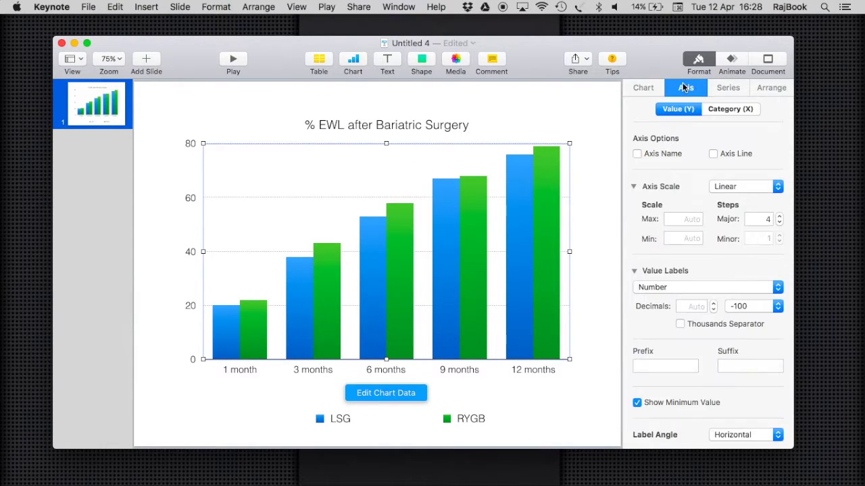
{"action": "left_click", "coordinate": [637, 154]}
{"action": "left_click", "coordinate": [173, 266]}
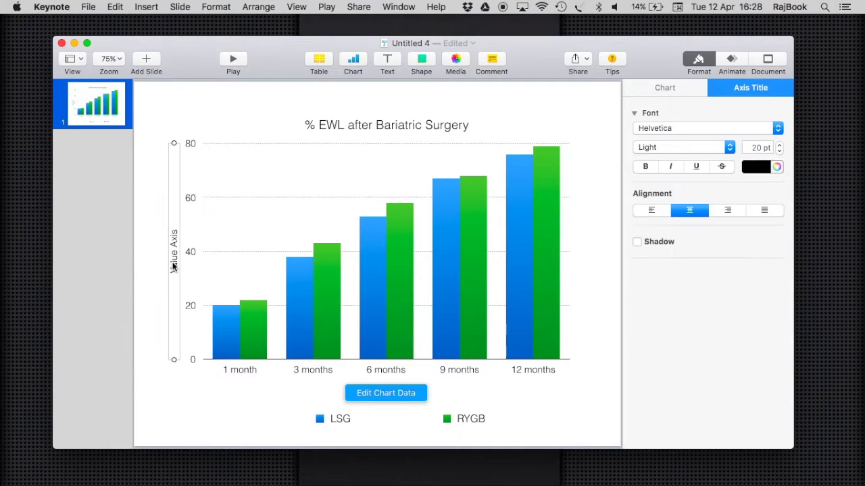
{"action": "left_click", "coordinate": [174, 266]}
{"action": "type", "text": "% EWL"}
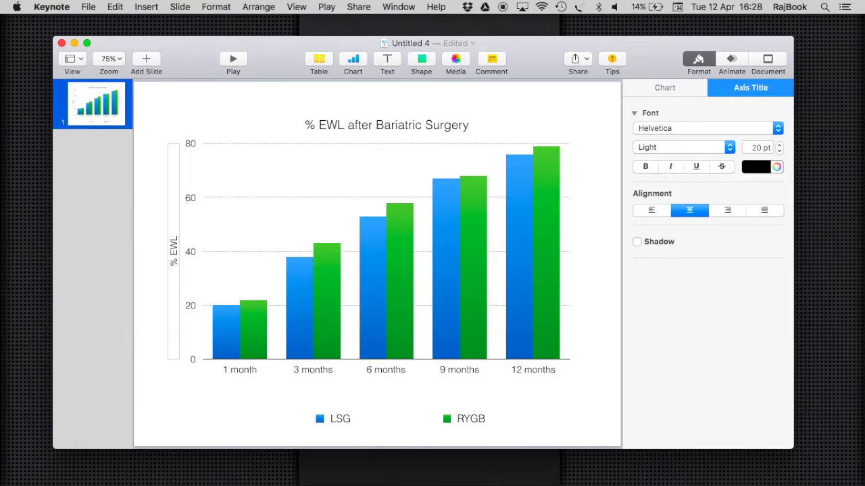
{"action": "left_click", "coordinate": [605, 195]}
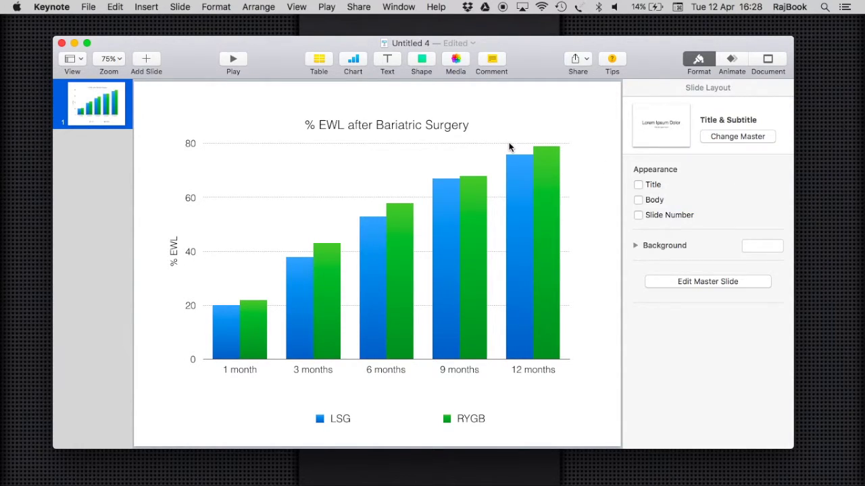
Try 5 major steps on the value axis scale and return to 4
{"action": "left_click", "coordinate": [260, 155]}
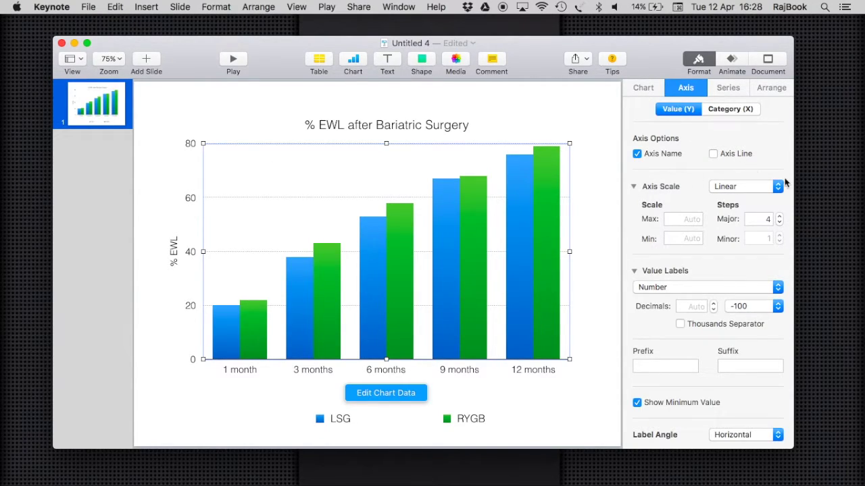
{"action": "left_click", "coordinate": [780, 216]}
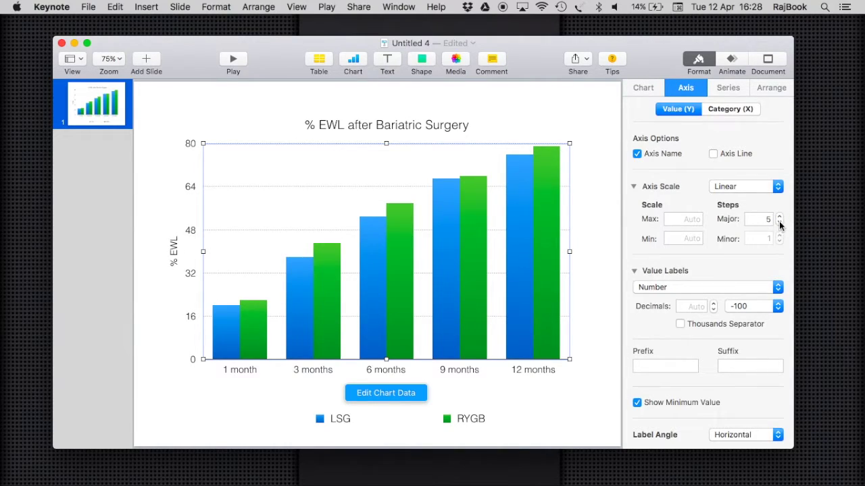
{"action": "left_click", "coordinate": [780, 225]}
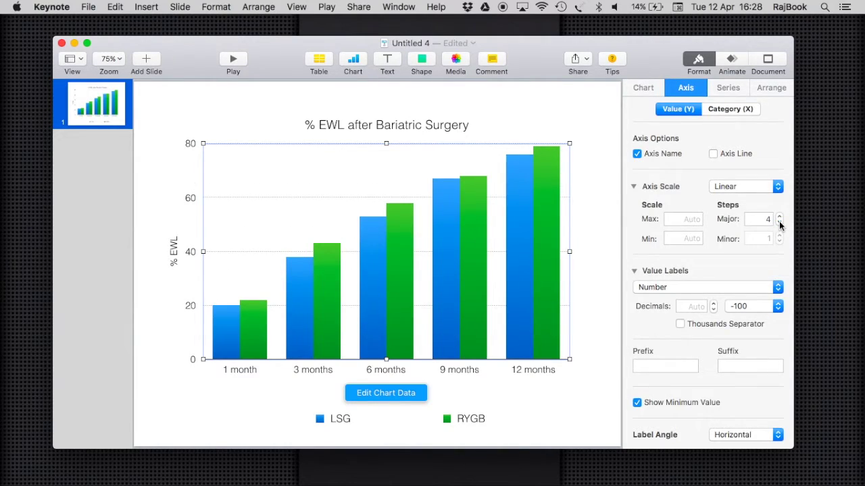
Set the maximum of the value axis scale to 100 and deselect the chart
{"action": "left_click", "coordinate": [678, 222]}
{"action": "type", "text": "100"}
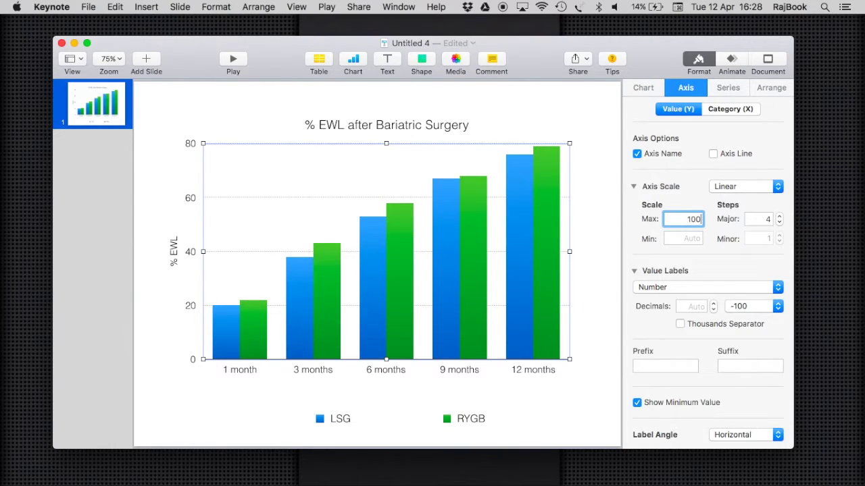
{"action": "key", "text": "Return"}
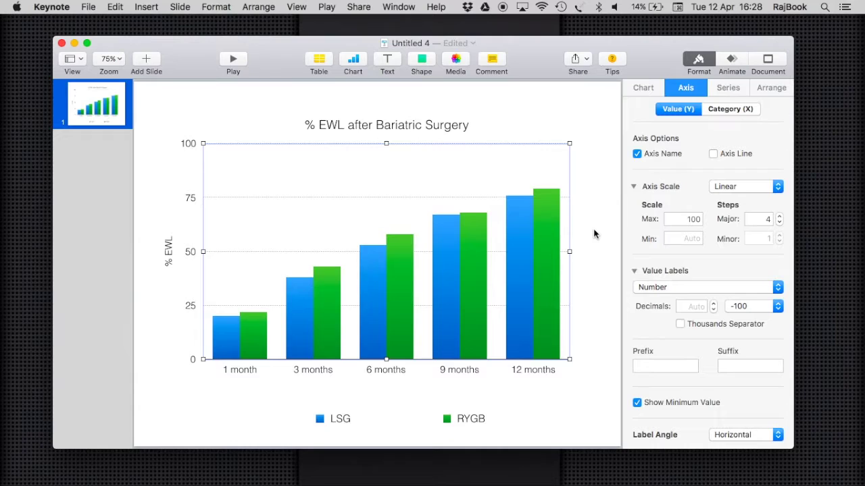
{"action": "left_click", "coordinate": [594, 234]}
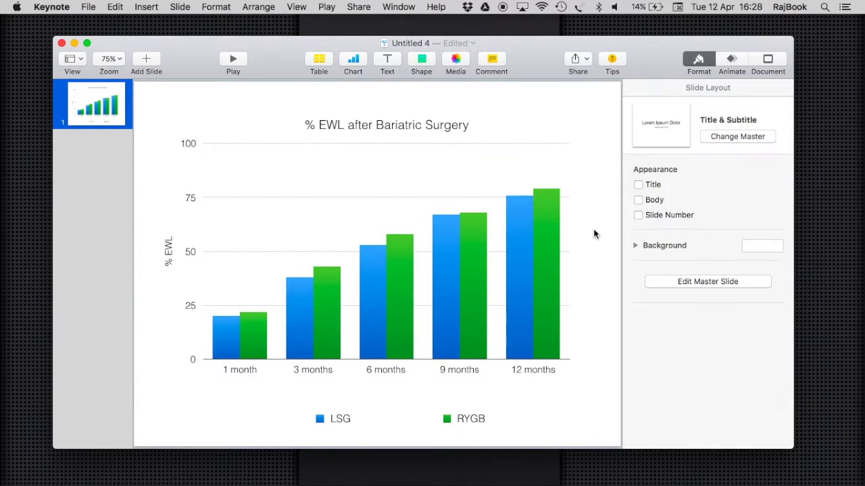
Look through the available number formats for the chart's value axis labels without choosing another one
{"action": "left_click", "coordinate": [549, 246]}
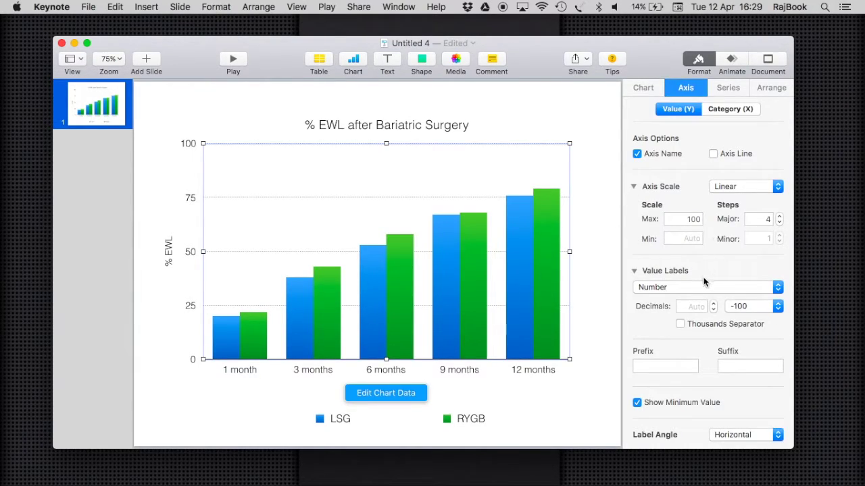
{"action": "scroll", "coordinate": [699, 284], "scroll_direction": "down", "scroll_amount": 3}
{"action": "left_click", "coordinate": [720, 234]}
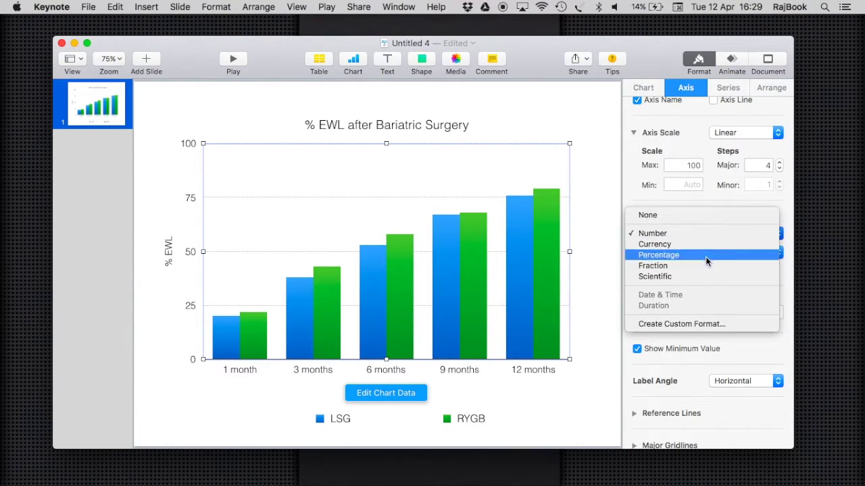
{"action": "left_click", "coordinate": [628, 200]}
Hide the minimum value on the value axis and show it again
{"action": "scroll", "coordinate": [766, 297], "scroll_direction": "down", "scroll_amount": 5}
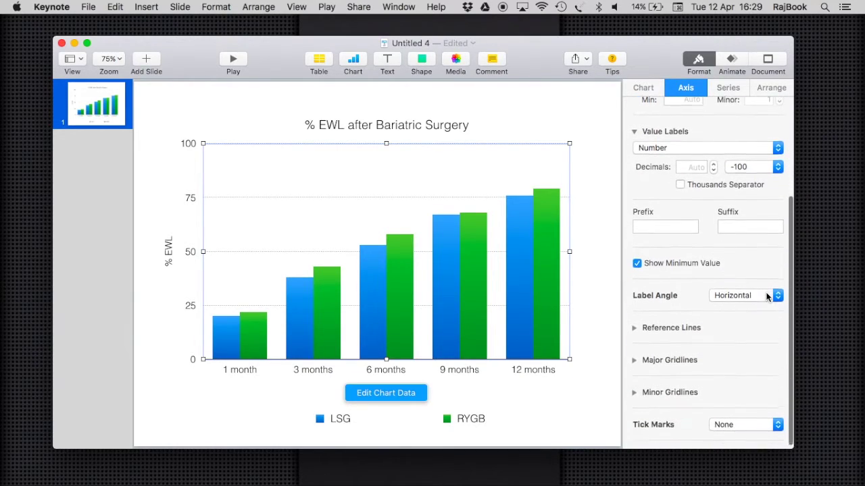
{"action": "left_click", "coordinate": [637, 259]}
{"action": "left_click", "coordinate": [637, 260]}
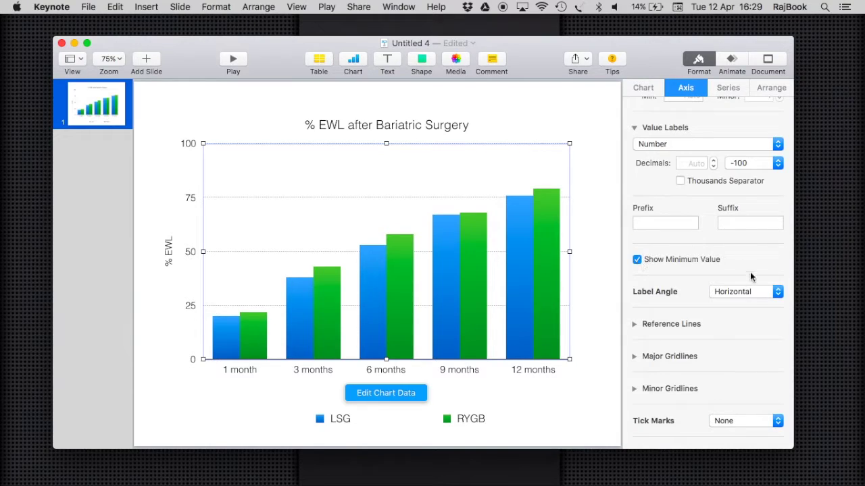
Show the axis name on the chart's category (X) axis
{"action": "scroll", "coordinate": [736, 339], "scroll_direction": "up", "scroll_amount": 6}
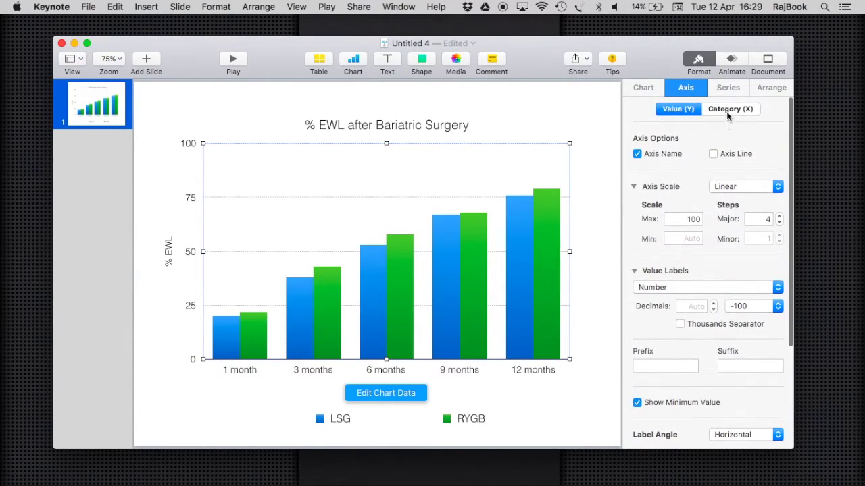
{"action": "left_click", "coordinate": [726, 111]}
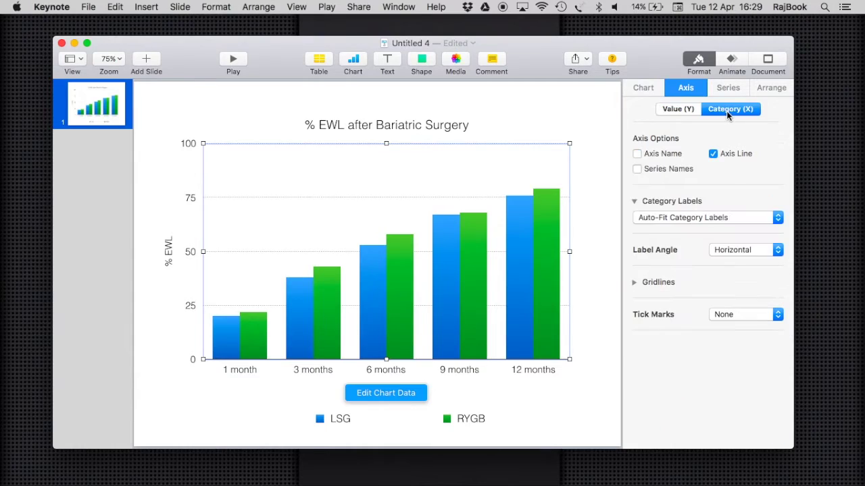
{"action": "left_click", "coordinate": [637, 154]}
Rename the category axis title below the chart to "Post-operative Follow-up" and deselect it
{"action": "left_click", "coordinate": [399, 383]}
{"action": "double_click", "coordinate": [389, 385]}
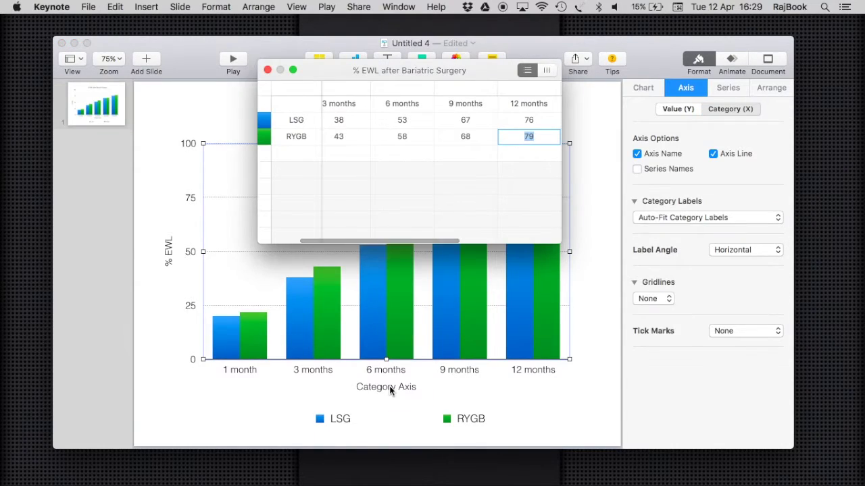
{"action": "left_click", "coordinate": [390, 386]}
{"action": "left_click", "coordinate": [389, 386]}
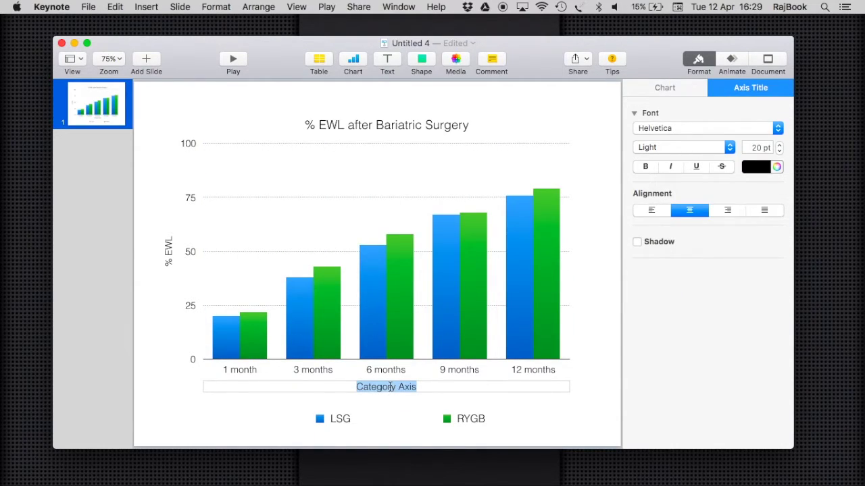
{"action": "type", "text": "Post"}
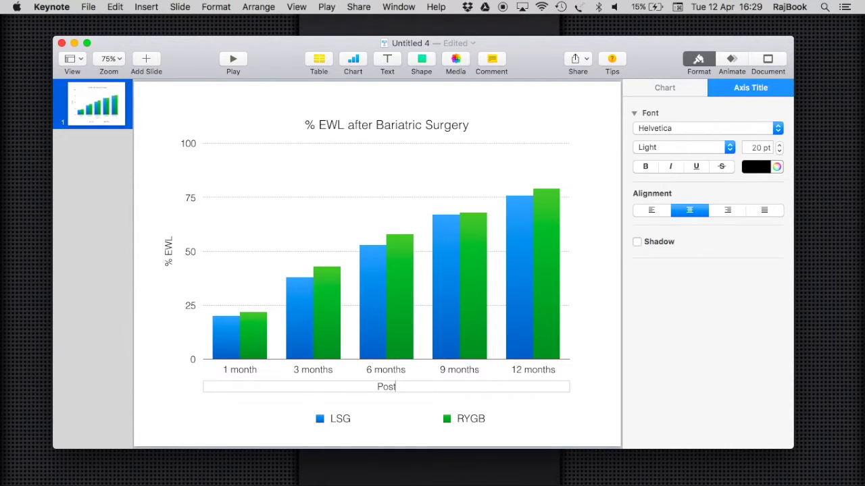
{"action": "type", "text": "-operative FOll"}
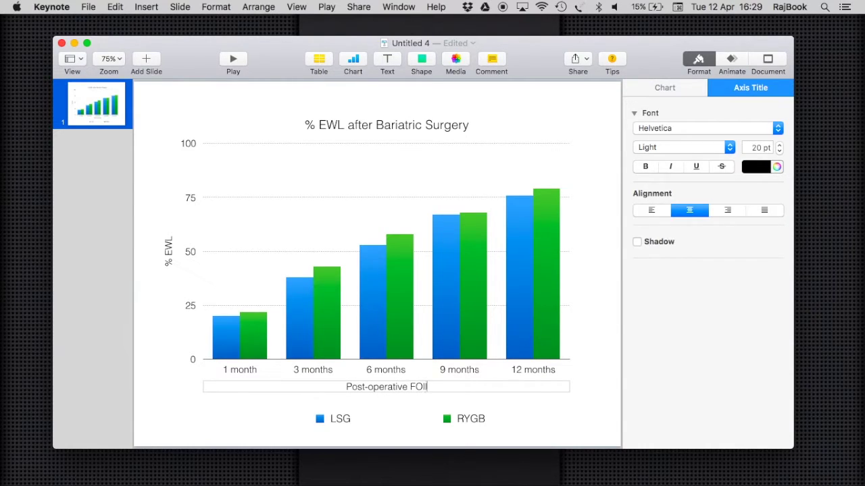
{"action": "type", "text": "w-up"}
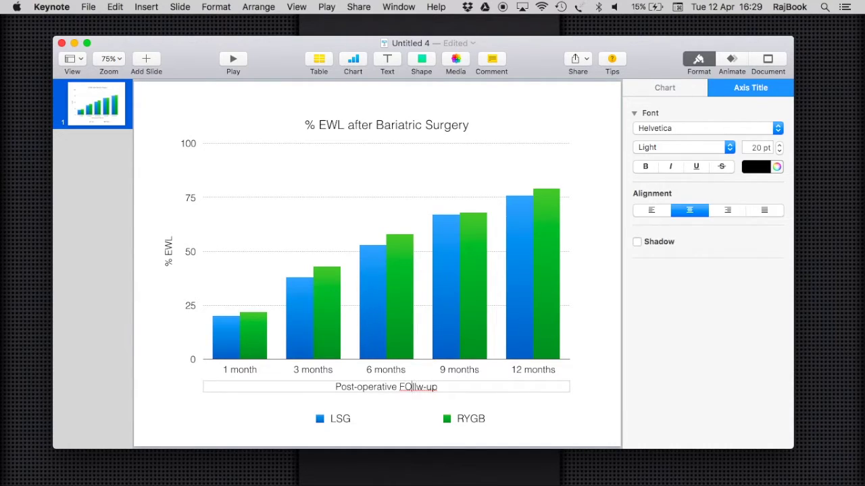
{"action": "key", "text": "BackSpace"}
{"action": "type", "text": "oll"}
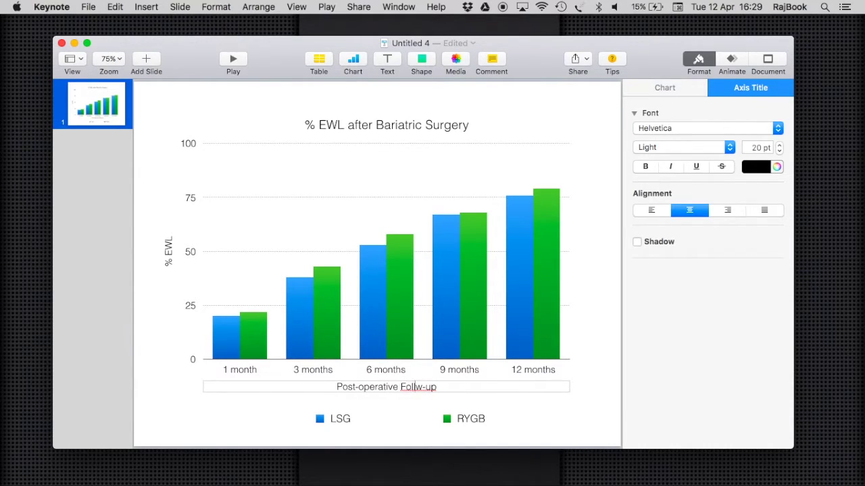
{"action": "type", "text": "o"}
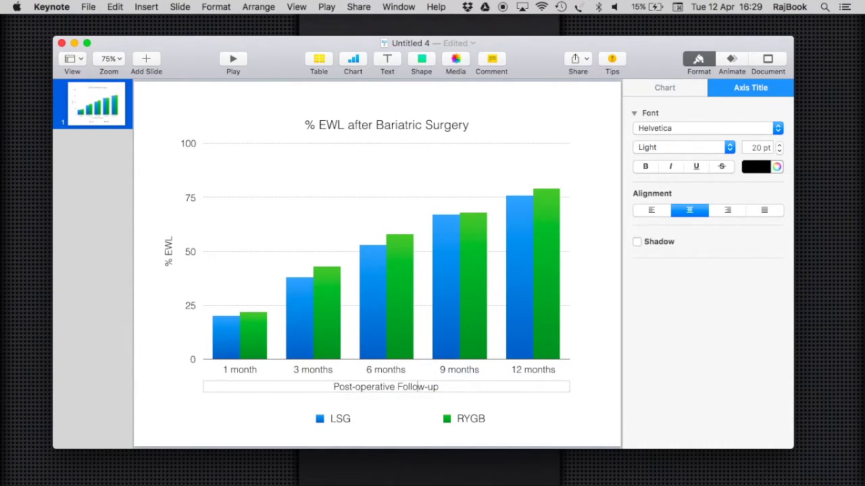
{"action": "left_click", "coordinate": [587, 371]}
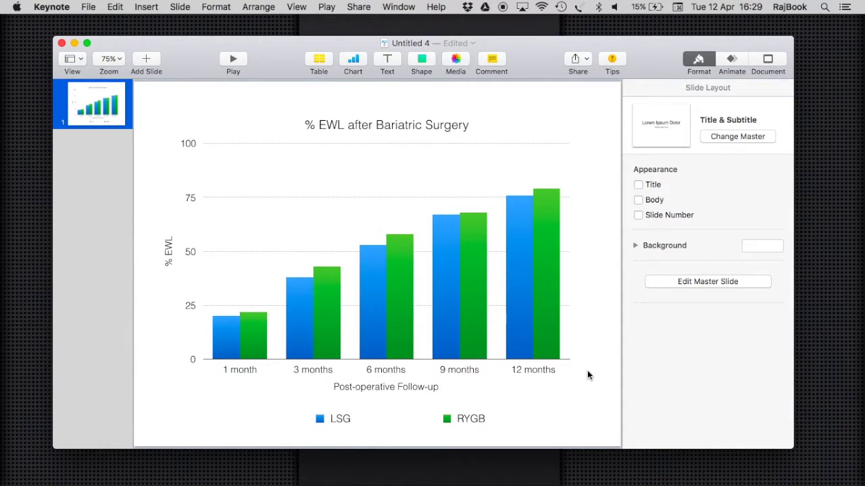
Try showing the series names on the category axis, hide them again and deselect the chart
{"action": "left_click", "coordinate": [536, 283]}
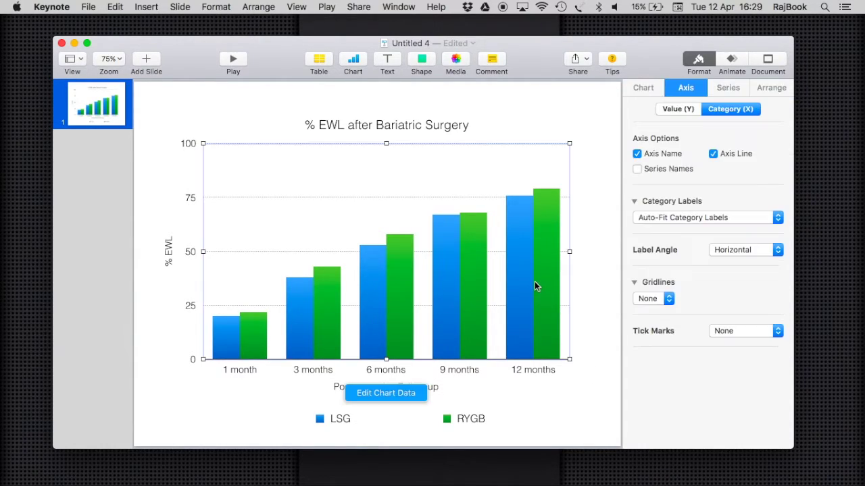
{"action": "left_click", "coordinate": [636, 169]}
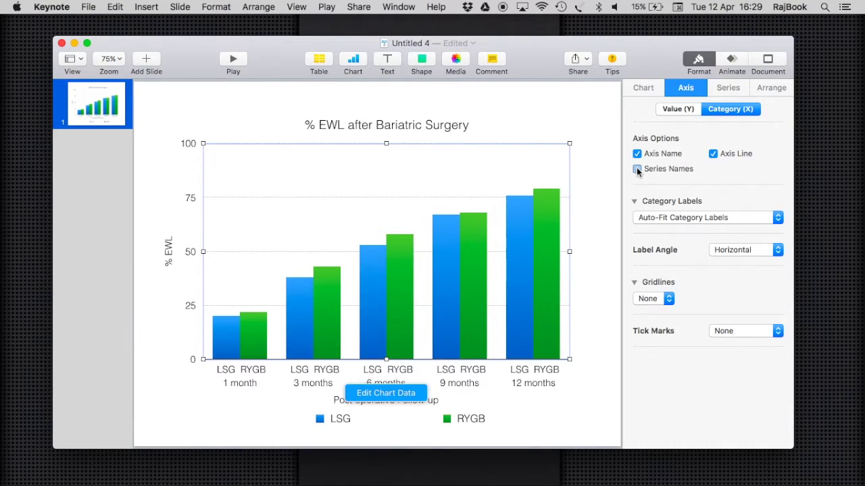
{"action": "left_click", "coordinate": [637, 169]}
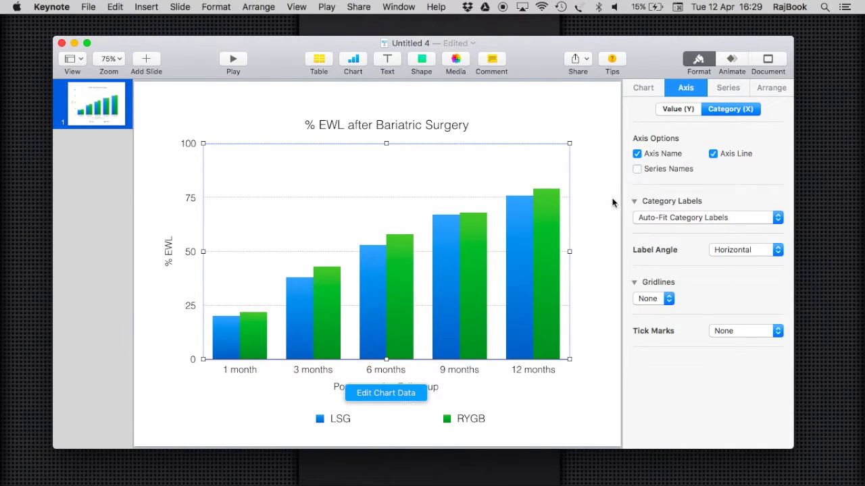
{"action": "left_click", "coordinate": [604, 217]}
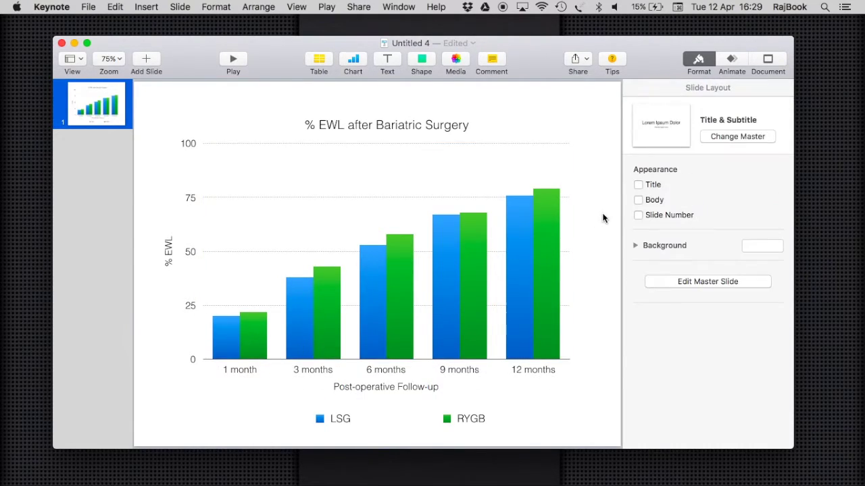
Try custom category intervals for the category axis labels and return to Auto-Fit Category Labels
{"action": "left_click", "coordinate": [542, 182]}
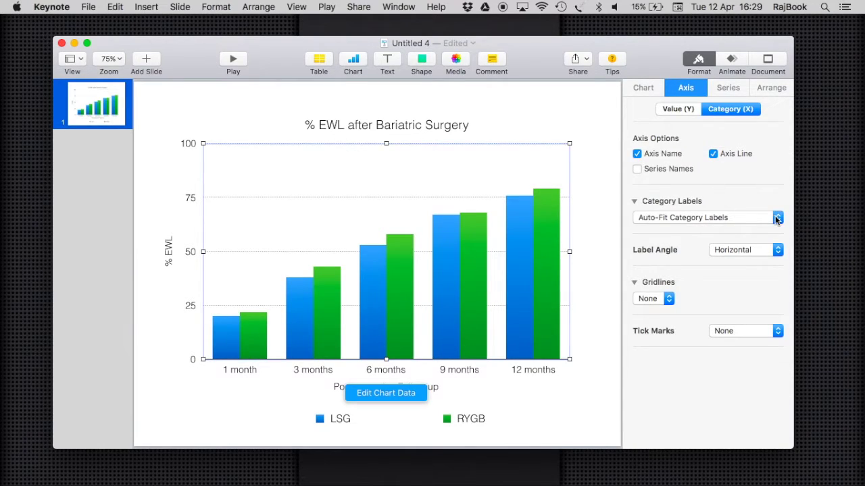
{"action": "left_click", "coordinate": [777, 218]}
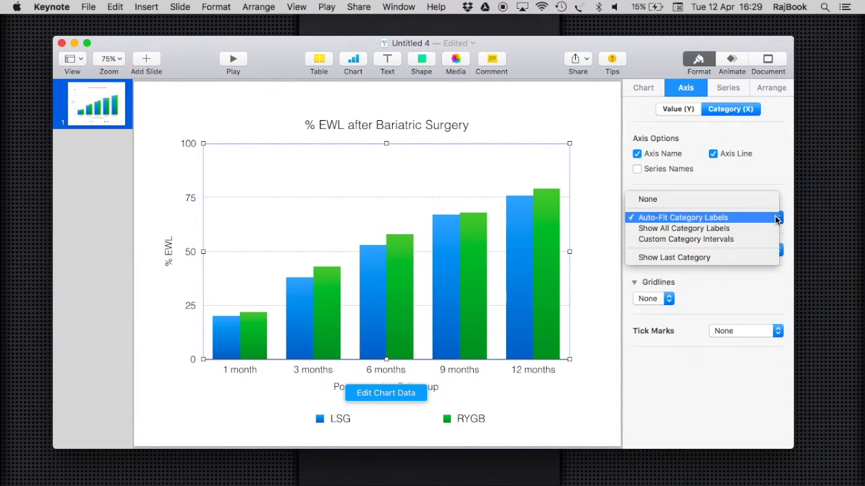
{"action": "left_click", "coordinate": [719, 239]}
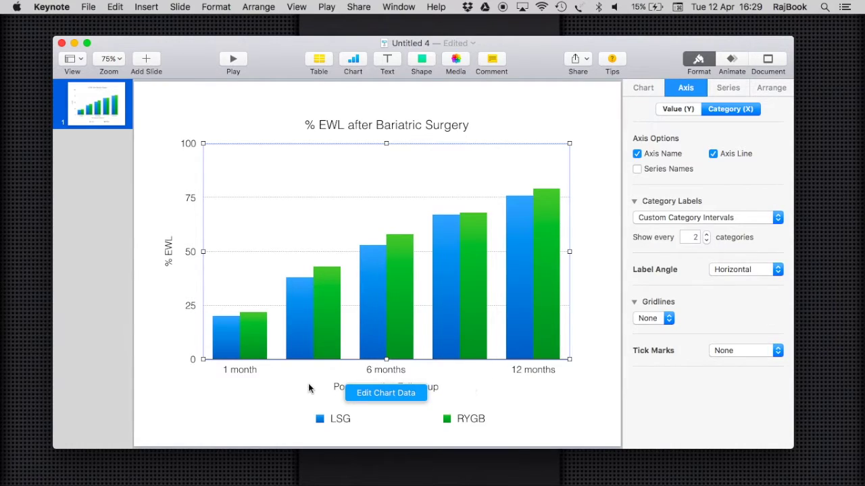
{"action": "left_click", "coordinate": [753, 218]}
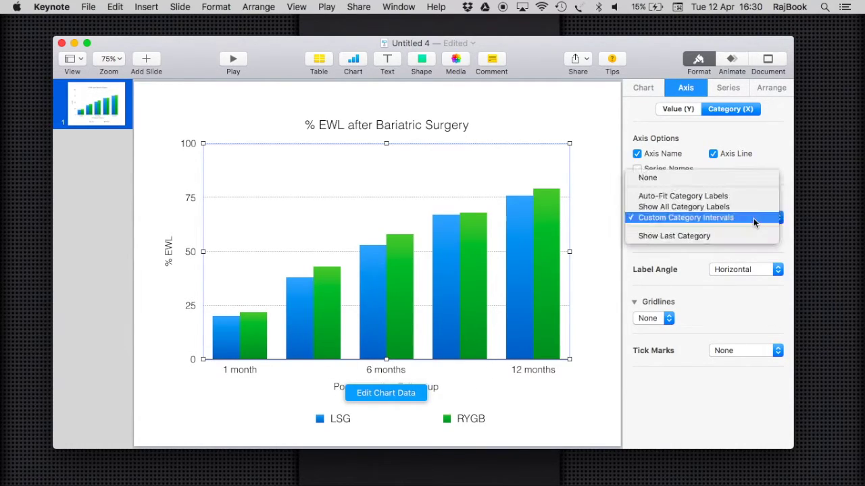
{"action": "left_click", "coordinate": [748, 199]}
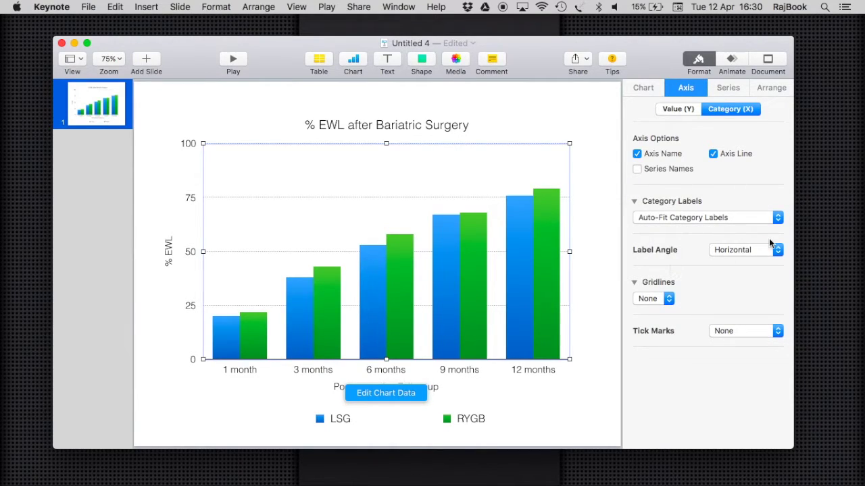
Try the Right Vertical label angle on the category axis and return it to Horizontal
{"action": "left_click", "coordinate": [775, 249]}
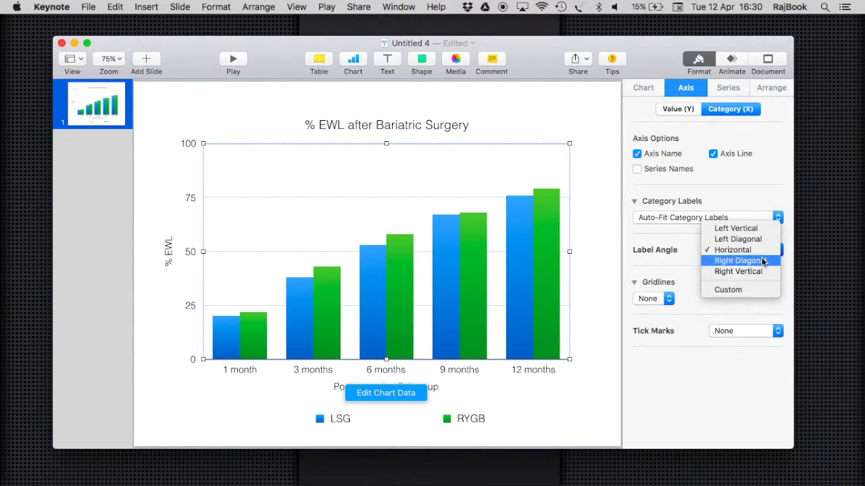
{"action": "left_click", "coordinate": [757, 273]}
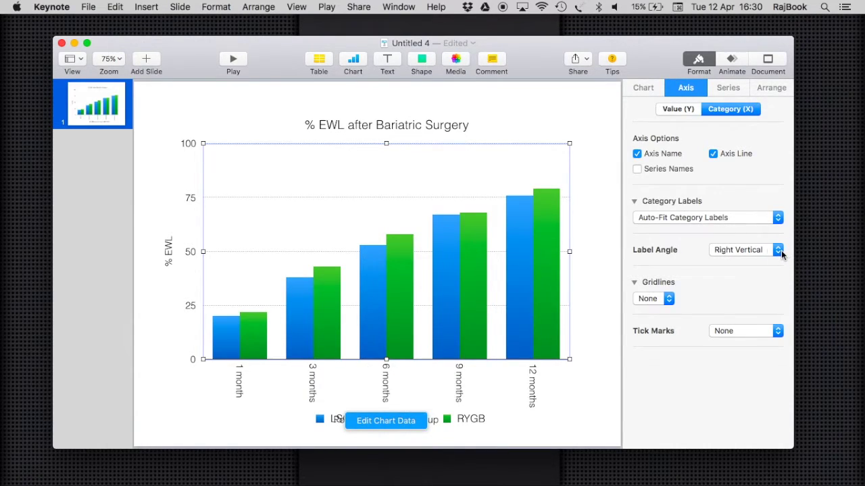
{"action": "left_click", "coordinate": [778, 250]}
{"action": "left_click", "coordinate": [755, 230]}
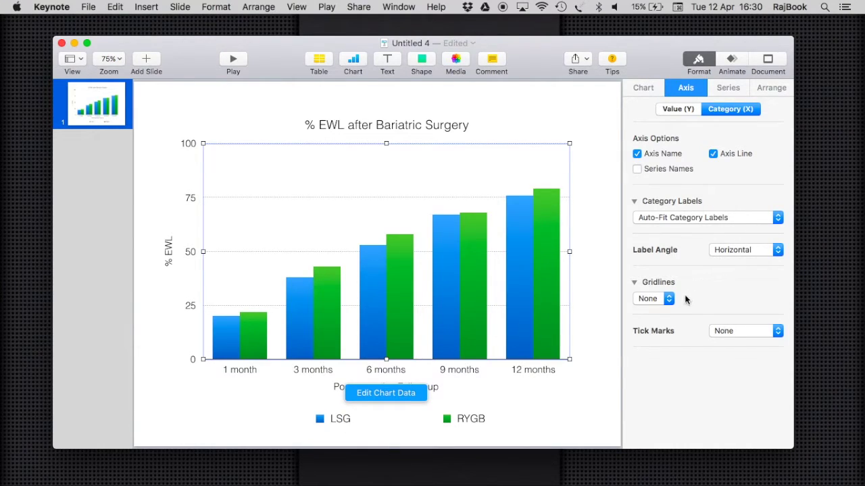
Show value labels in Number format on the columns of both series
{"action": "left_click", "coordinate": [726, 88]}
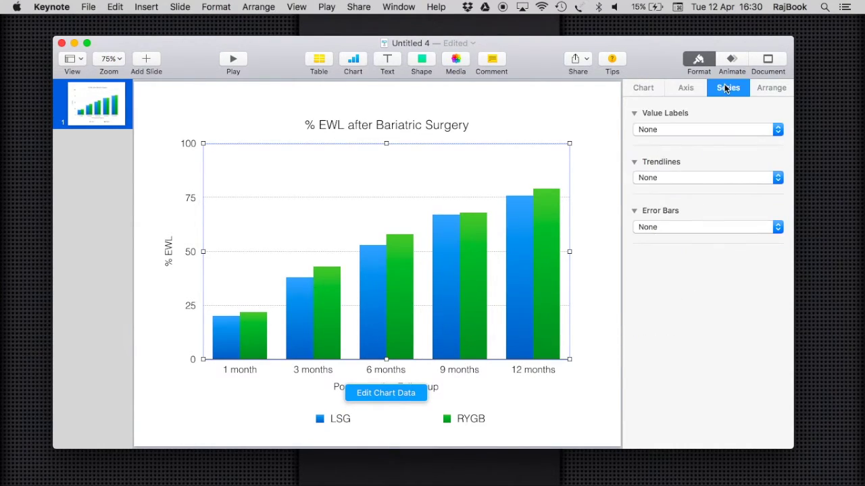
{"action": "left_click", "coordinate": [697, 130]}
{"action": "left_click", "coordinate": [683, 144]}
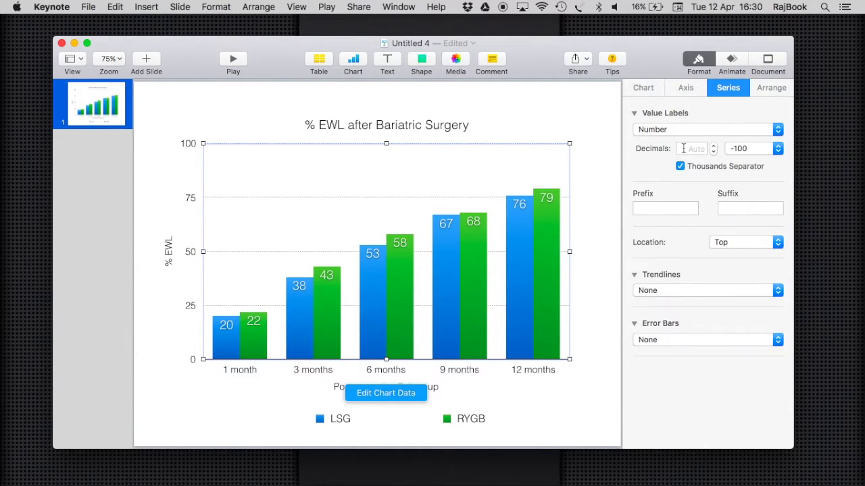
Try the Percentage format for the series value labels and return to Number
{"action": "left_click", "coordinate": [718, 130]}
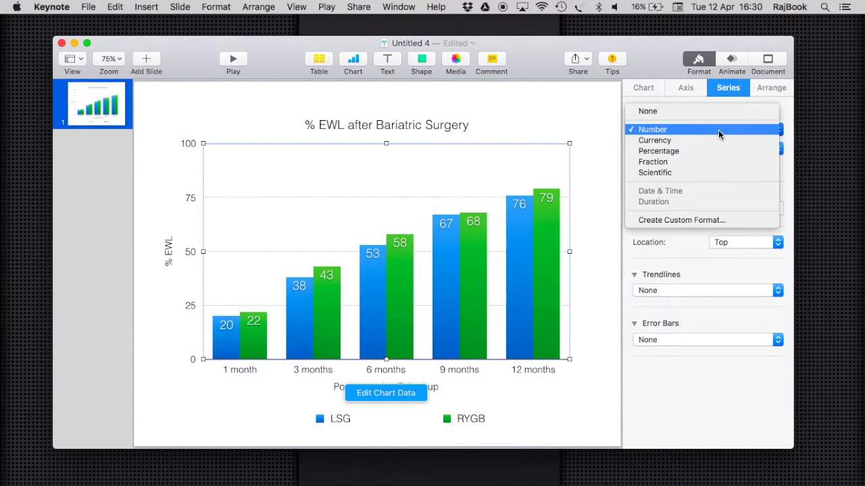
{"action": "left_click", "coordinate": [703, 152]}
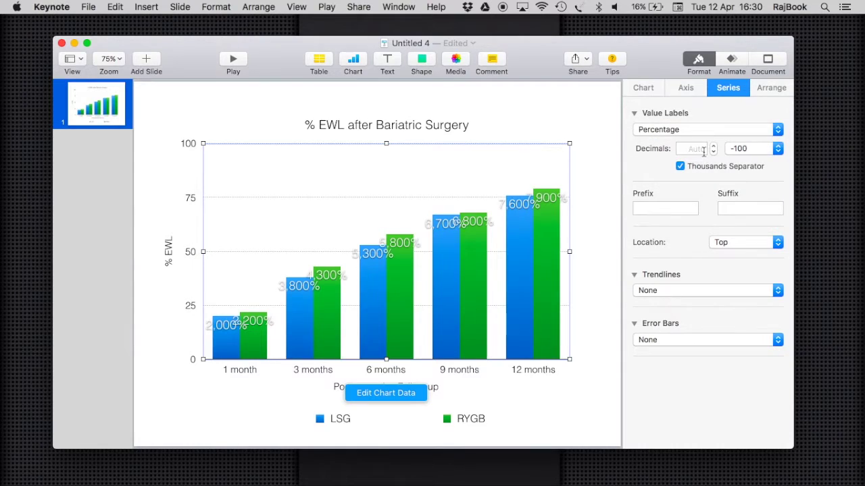
{"action": "left_click", "coordinate": [701, 127]}
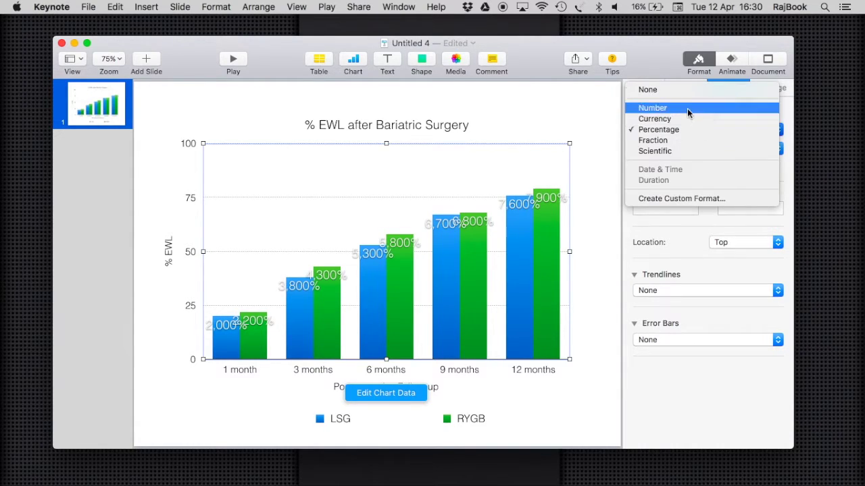
{"action": "left_click", "coordinate": [688, 108]}
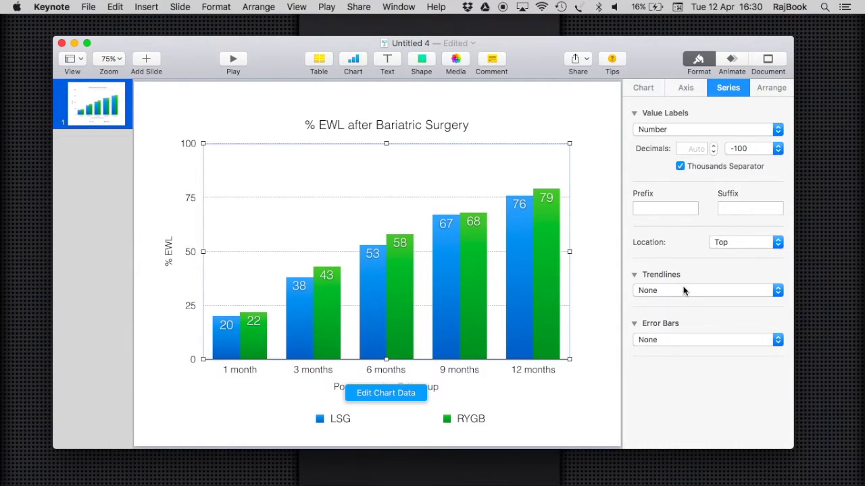
Resize the chart to about 777 by 449 pt, turning off Constrain proportions to stretch the width alone, and deselect it
{"action": "left_click", "coordinate": [770, 89]}
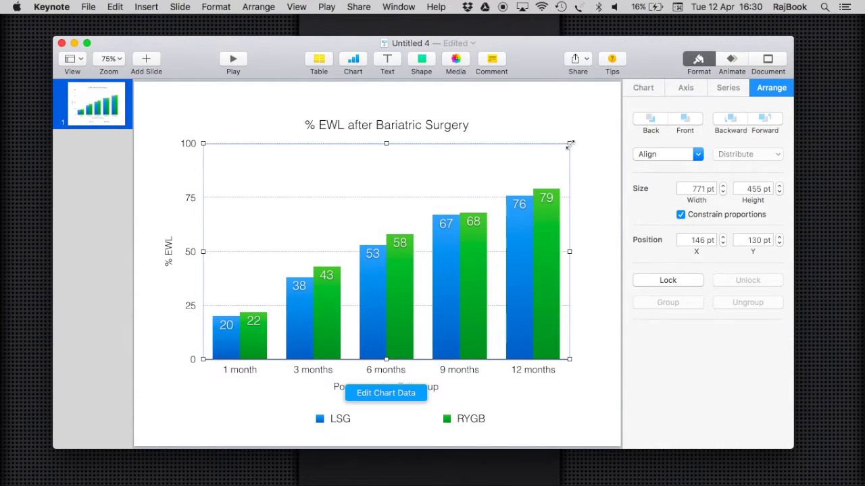
{"action": "left_click_drag", "start_coordinate": [570, 143], "coordinate": [580, 171]}
{"action": "left_click", "coordinate": [681, 215]}
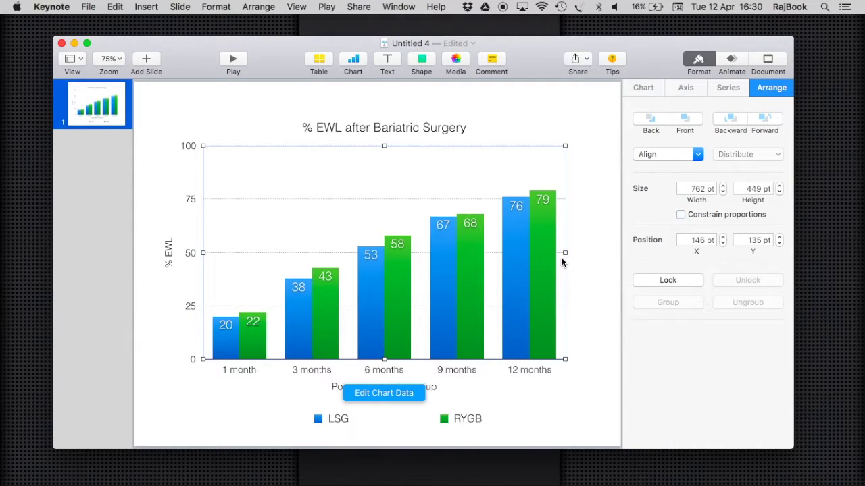
{"action": "mouse_move", "coordinate": [563, 252]}
{"action": "left_mouse_down"}
{"action": "mouse_move", "coordinate": [575, 250]}
{"action": "mouse_move", "coordinate": [518, 251]}
{"action": "mouse_move", "coordinate": [573, 253]}
{"action": "left_mouse_up"}
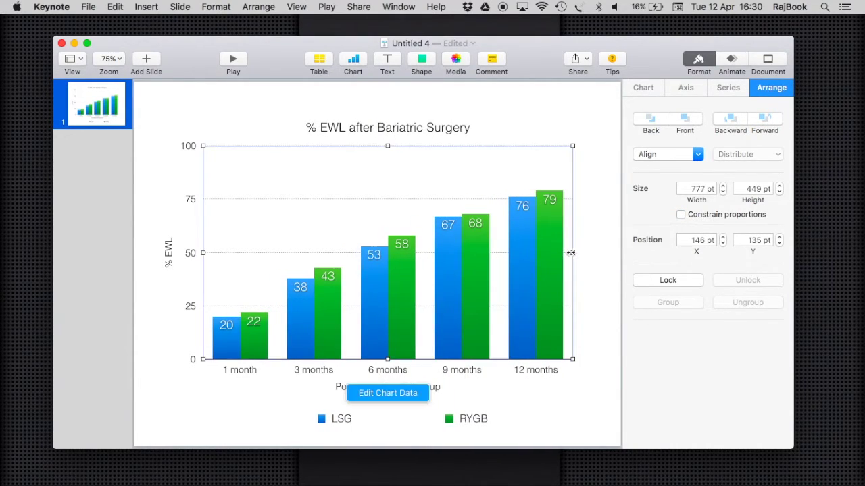
{"action": "left_click", "coordinate": [609, 237]}
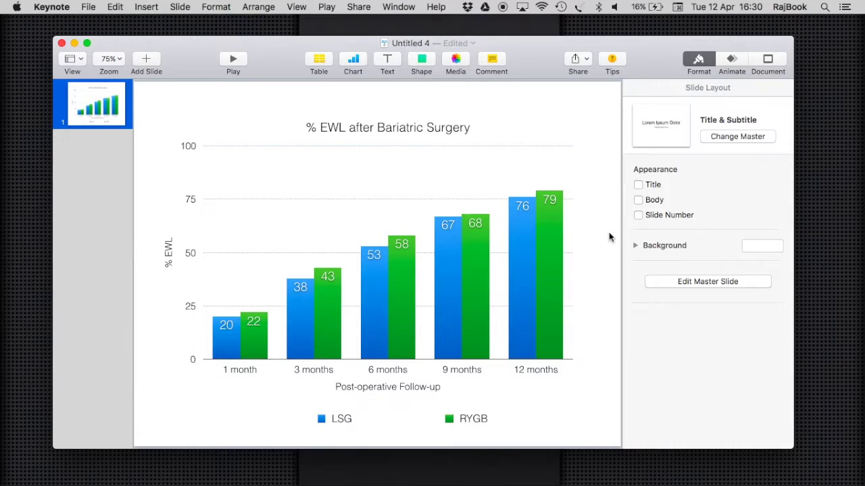
{"action": "left_click", "coordinate": [542, 201]}
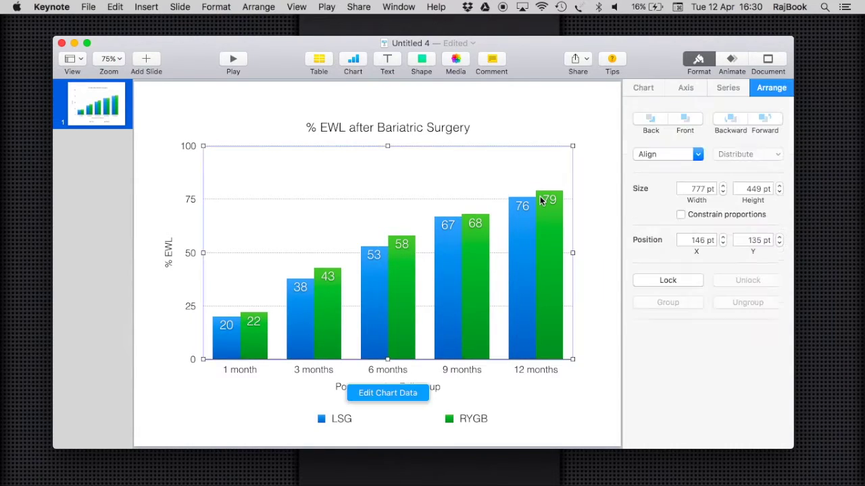
{"action": "left_click", "coordinate": [587, 123]}
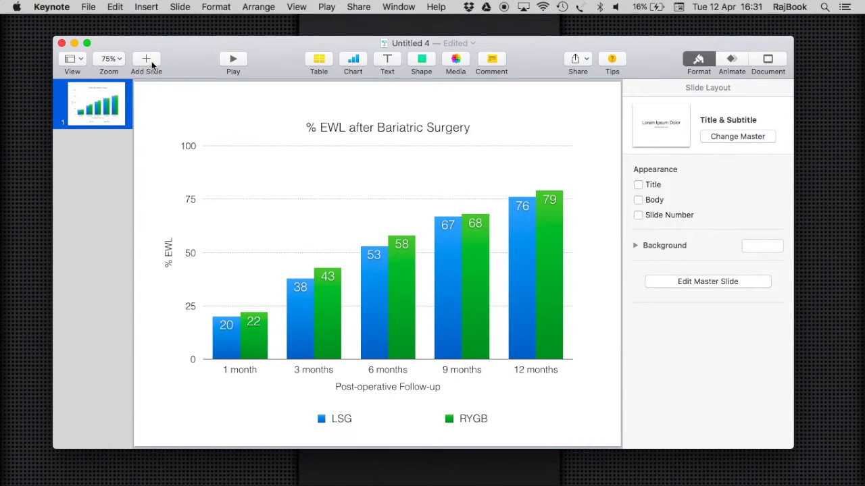
Add a slide with the Blank layout after the chart slide
{"action": "left_click", "coordinate": [150, 61]}
{"action": "left_click", "coordinate": [169, 416]}
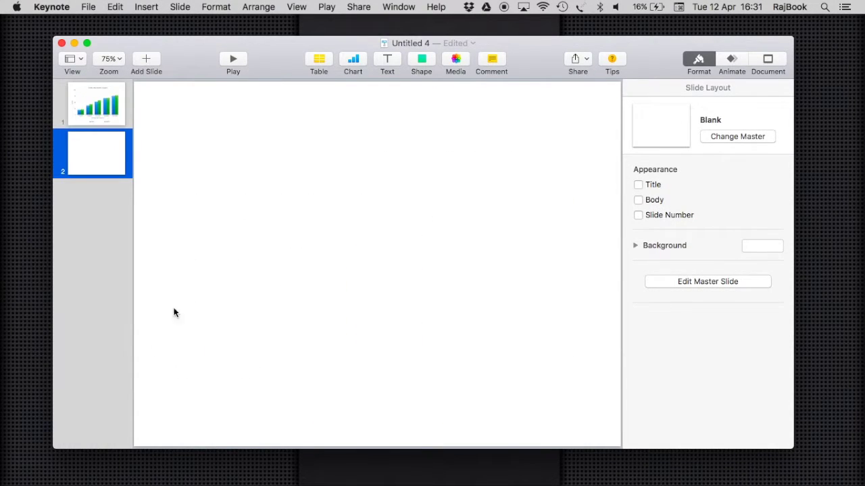
Insert a scatter chart on the blank slide and apply the chart style with navy, red and yellow markers
{"action": "left_click", "coordinate": [348, 59]}
{"action": "left_click", "coordinate": [323, 364]}
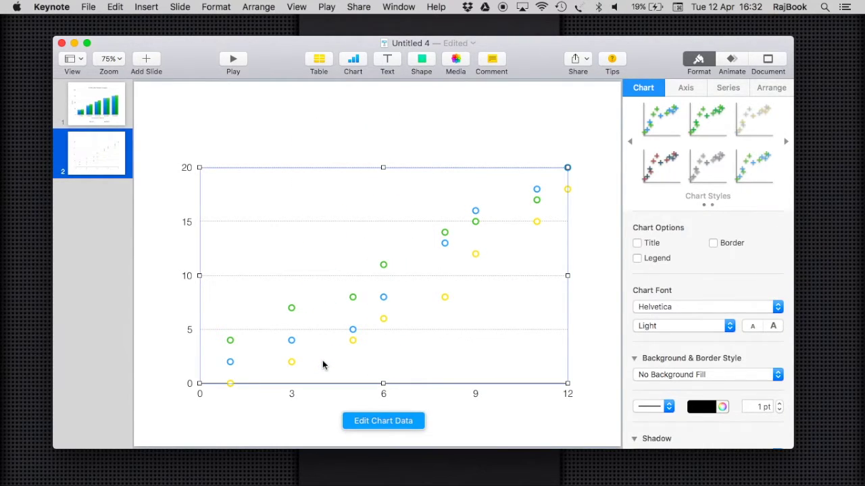
{"action": "left_click", "coordinate": [664, 168]}
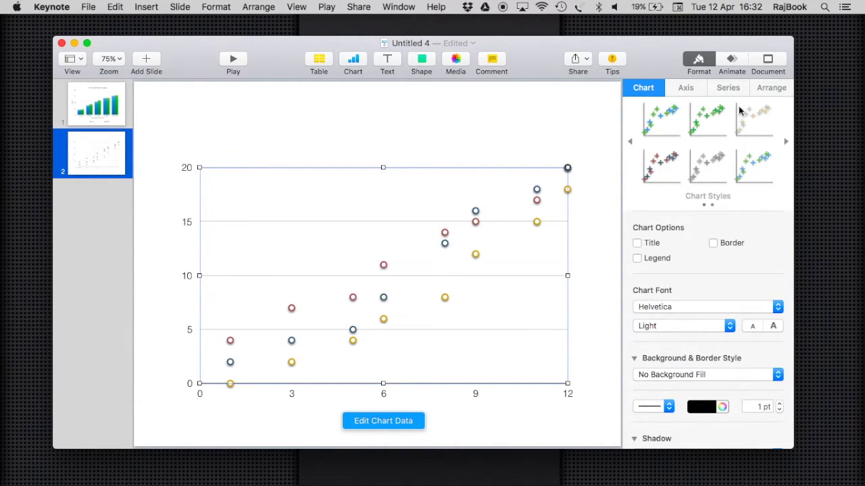
Show the scatter chart's title and set it to "% EWL after Bariatric Surgery"
{"action": "left_click", "coordinate": [772, 90]}
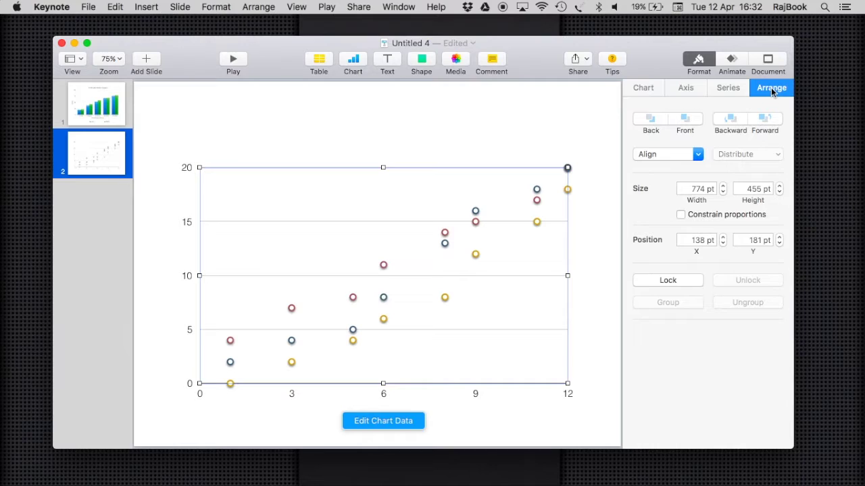
{"action": "left_click", "coordinate": [727, 90]}
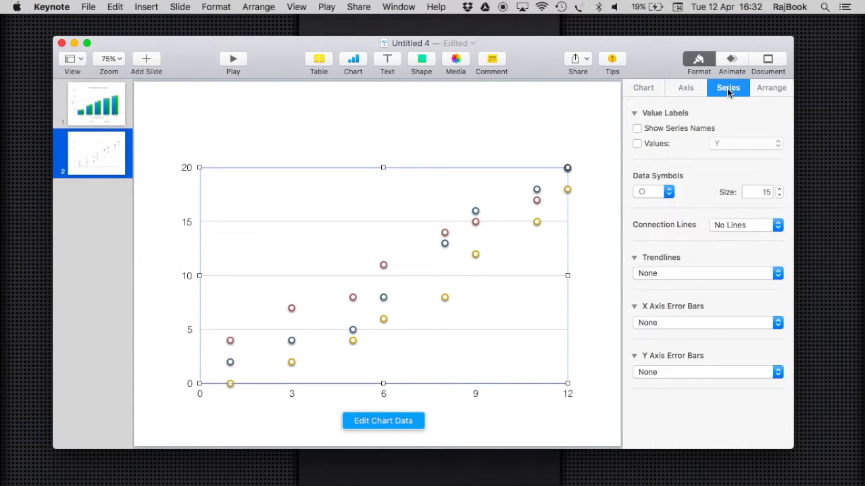
{"action": "left_click", "coordinate": [654, 89]}
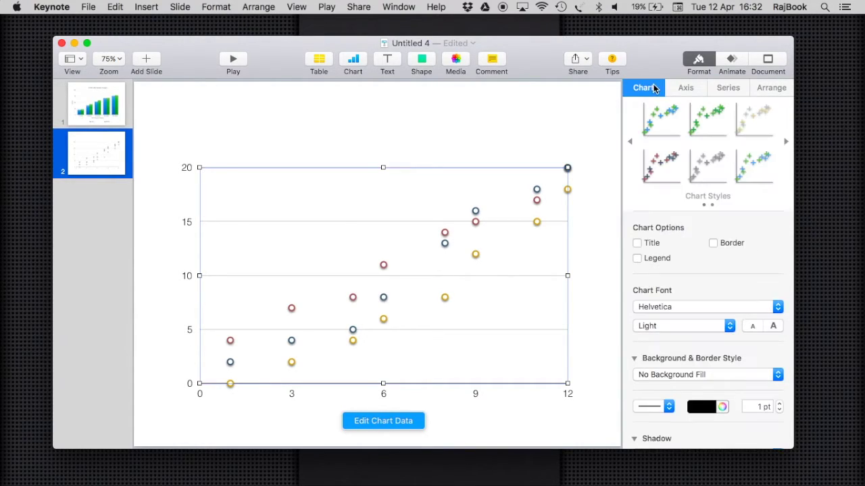
{"action": "left_click", "coordinate": [636, 244]}
{"action": "double_click", "coordinate": [383, 149]}
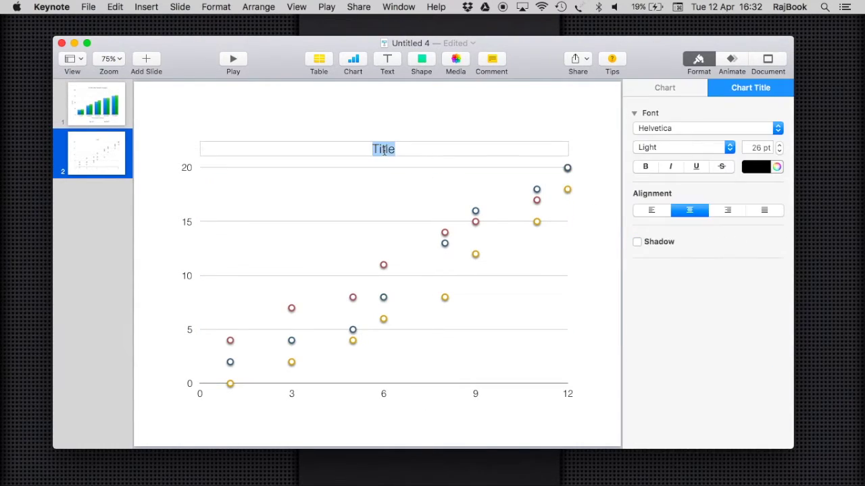
{"action": "type", "text": "% EWL after "}
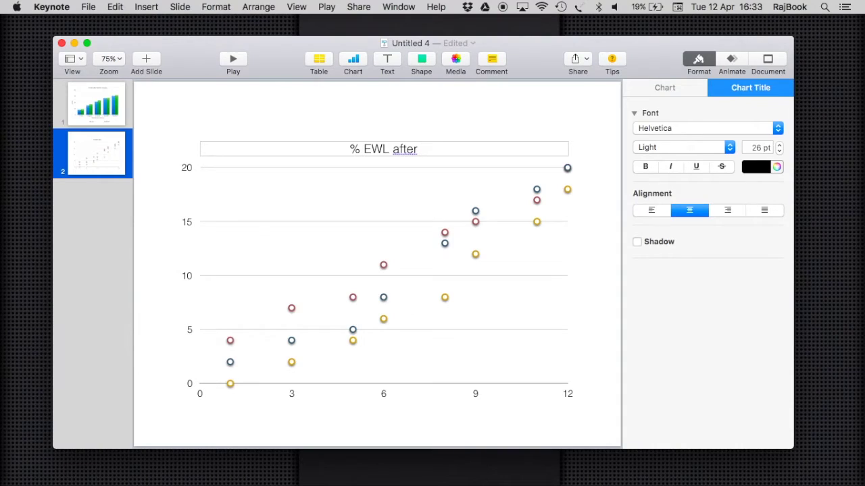
{"action": "type", "text": "Bariatric Surgery"}
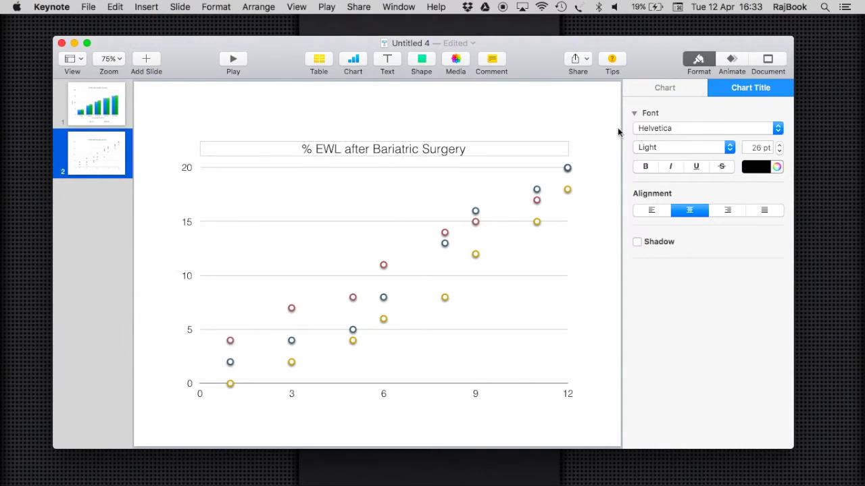
Show the chart legend and move it below the horizontal axis
{"action": "left_click", "coordinate": [666, 90]}
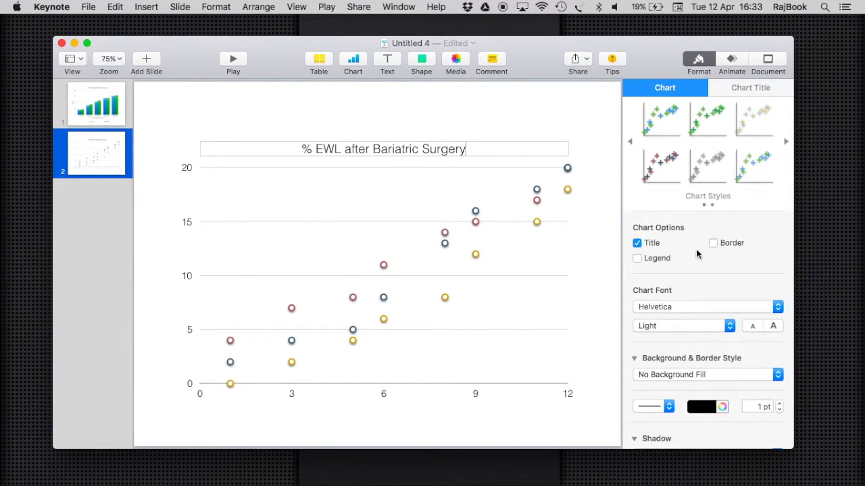
{"action": "left_click", "coordinate": [637, 259]}
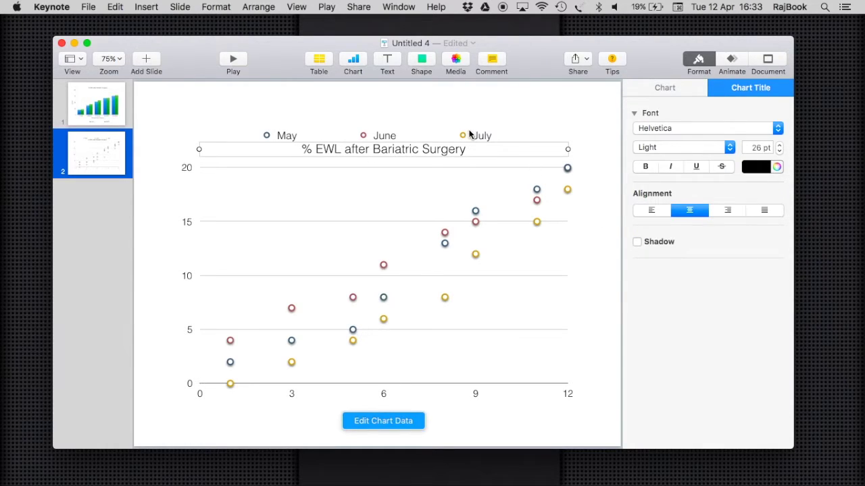
{"action": "left_click", "coordinate": [514, 129]}
{"action": "left_click_drag", "start_coordinate": [513, 129], "coordinate": [512, 417]}
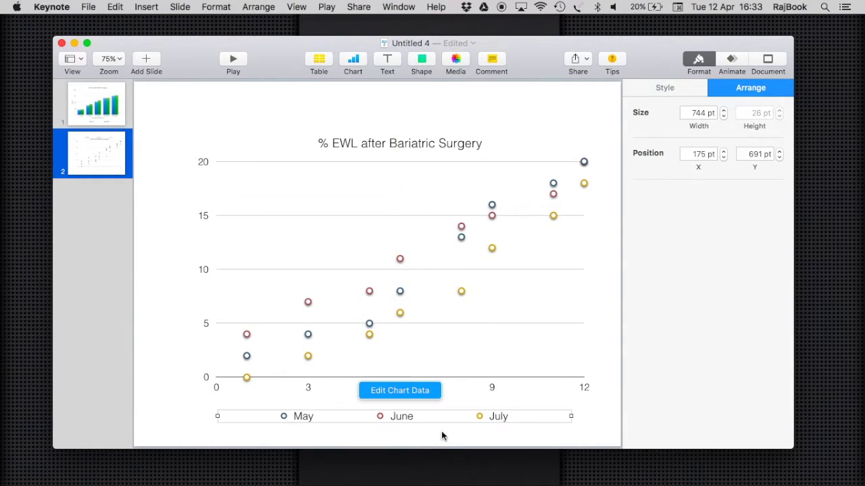
Open the chart data and set the third, fourth and fifth X values to 6, 9 and 12
{"action": "left_click", "coordinate": [405, 391]}
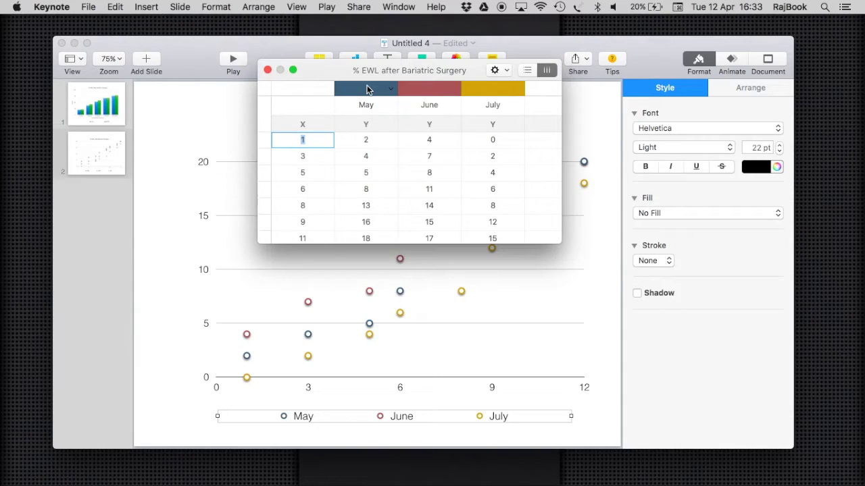
{"action": "left_click", "coordinate": [309, 124]}
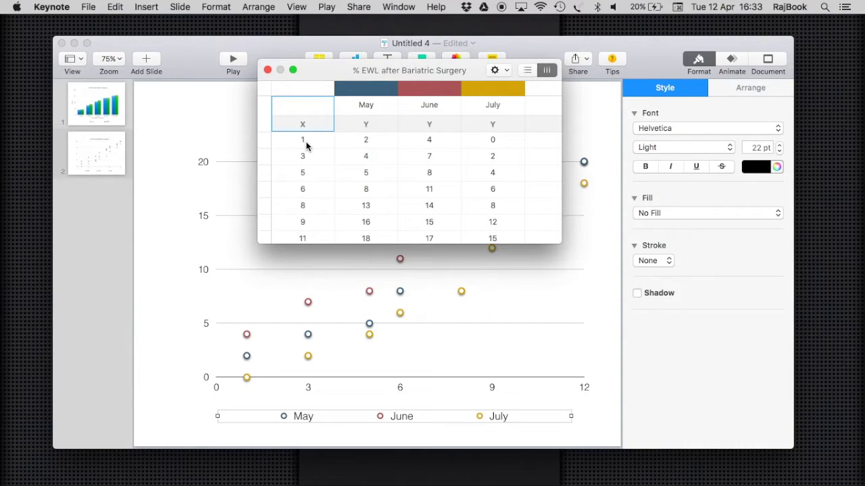
{"action": "double_click", "coordinate": [305, 141]}
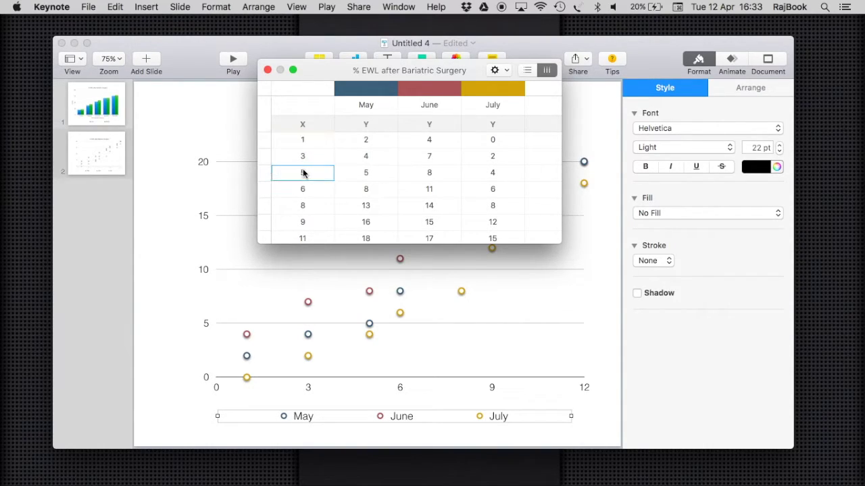
{"action": "double_click", "coordinate": [303, 173]}
{"action": "type", "text": "6"}
{"action": "key", "text": "Return"}
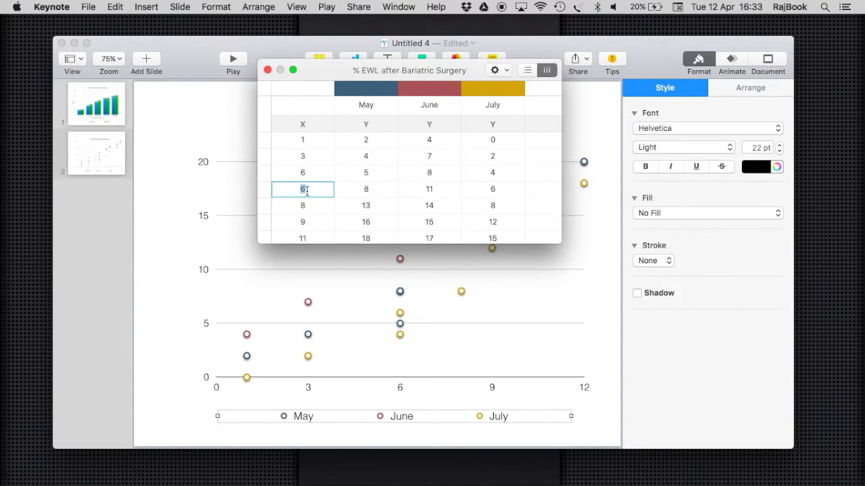
{"action": "type", "text": "9"}
{"action": "key", "text": "Return"}
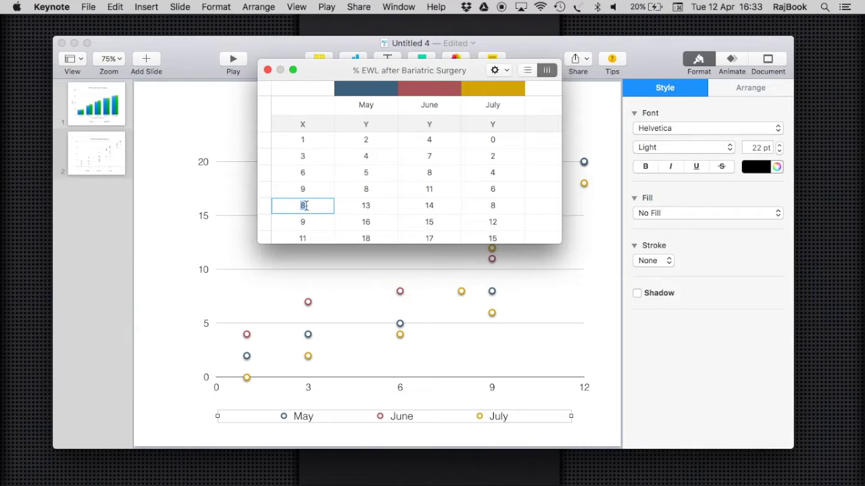
{"action": "type", "text": "12"}
{"action": "key", "text": "Return"}
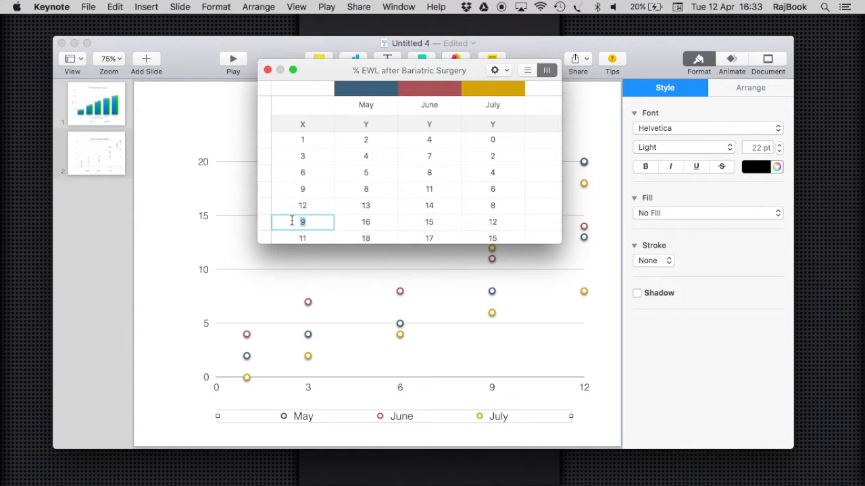
Clear the X values in the sixth and seventh data rows
{"action": "key", "text": "BackSpace"}
{"action": "key", "text": "Return"}
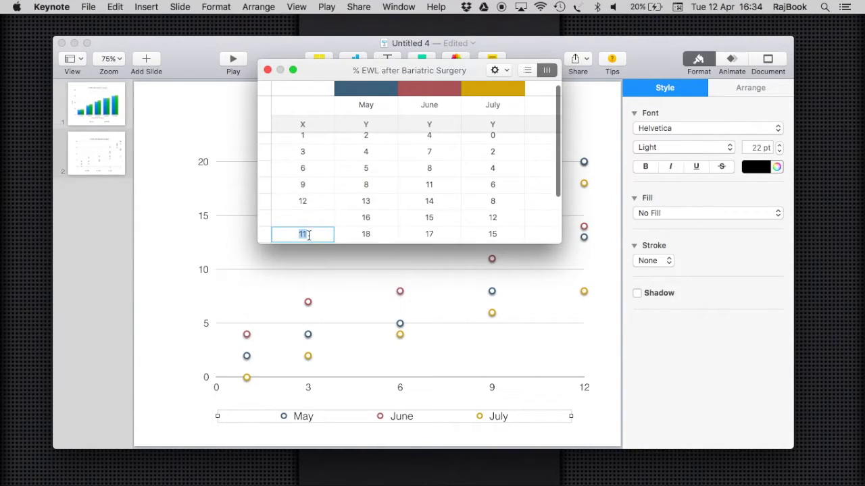
{"action": "key", "text": "BackSpace"}
{"action": "scroll", "coordinate": [373, 169], "scroll_direction": "up", "scroll_amount": 1}
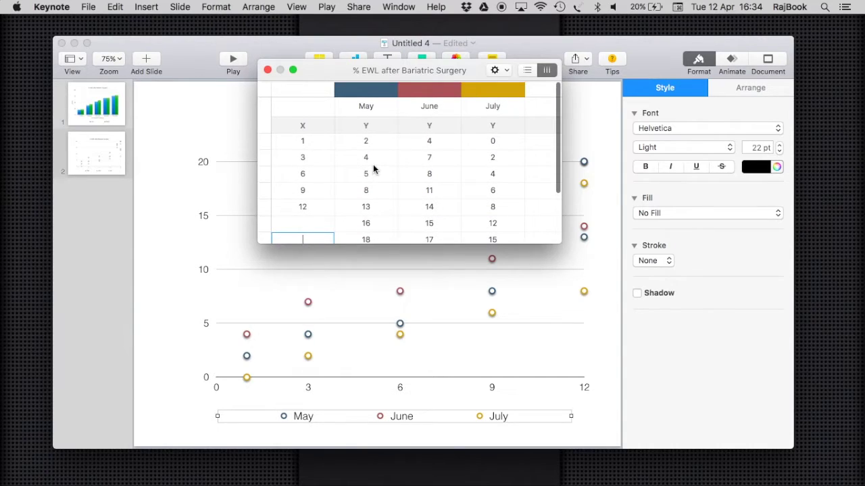
Delete the July series and rename the May and June series as LSG and MGB
{"action": "left_click", "coordinate": [481, 88]}
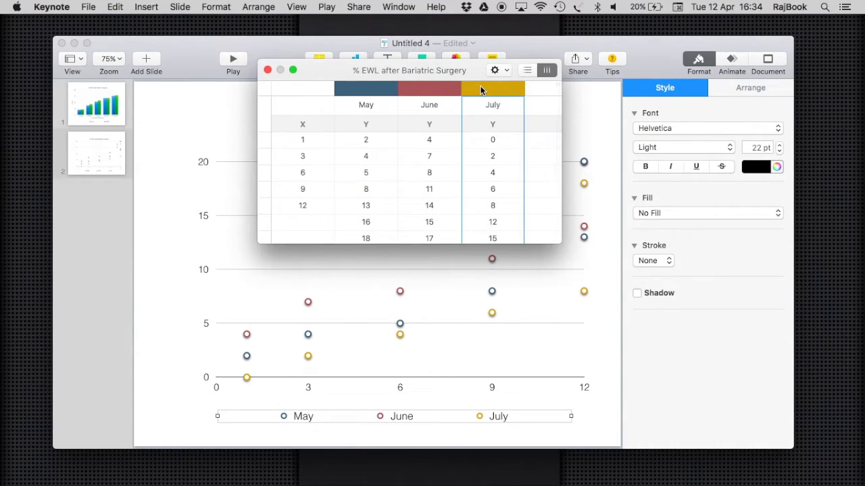
{"action": "key", "text": "BackSpace"}
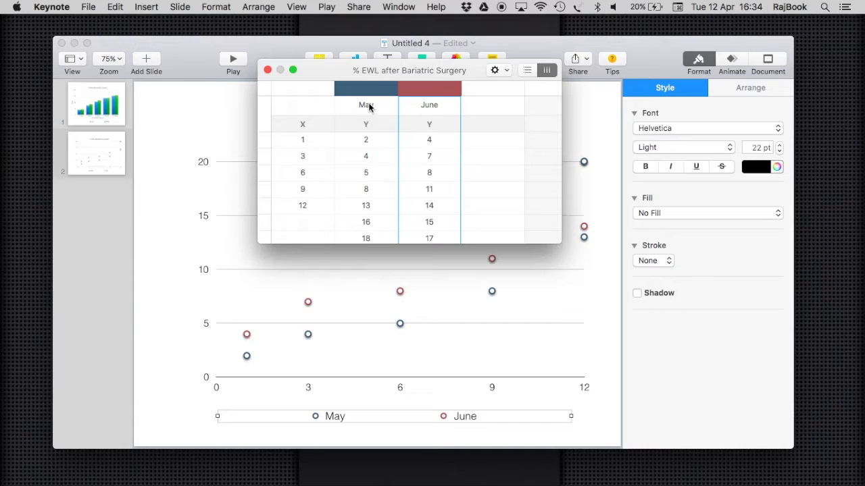
{"action": "left_click", "coordinate": [368, 107]}
{"action": "left_click", "coordinate": [368, 105]}
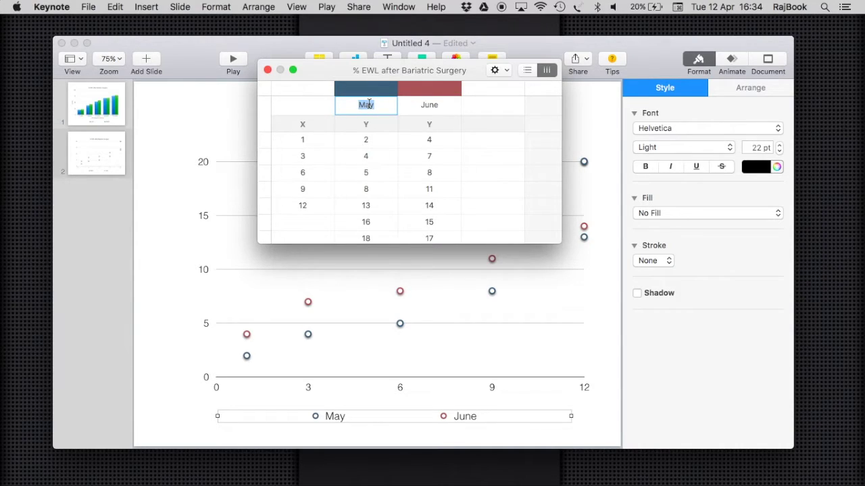
{"action": "type", "text": "LSG"}
{"action": "left_click", "coordinate": [436, 110]}
{"action": "left_click", "coordinate": [435, 108]}
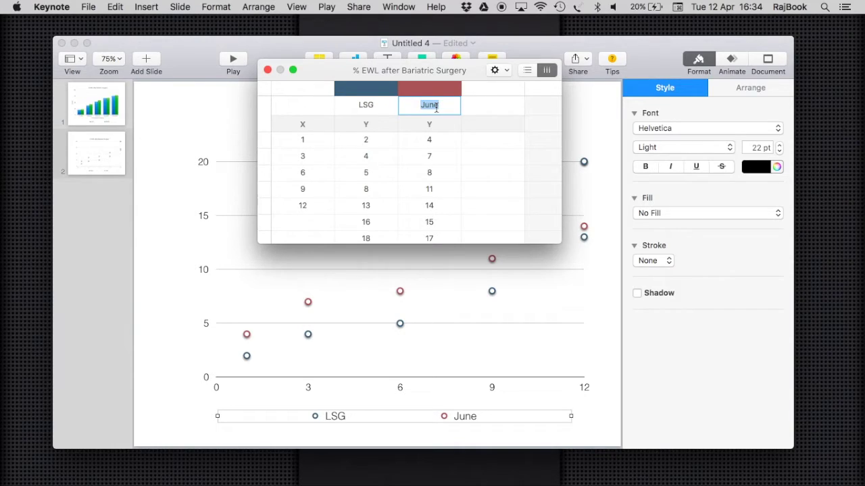
{"action": "type", "text": "MGB"}
Enter the LSG values 20, 38, 53, 67 and 76 for X values 1, 3, 6, 9 and 12
{"action": "left_click", "coordinate": [365, 140]}
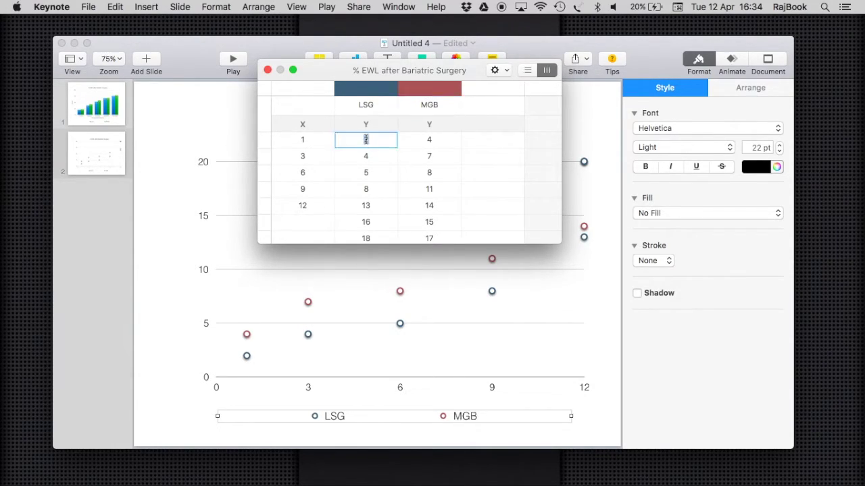
{"action": "type", "text": "20"}
{"action": "left_click", "coordinate": [374, 156]}
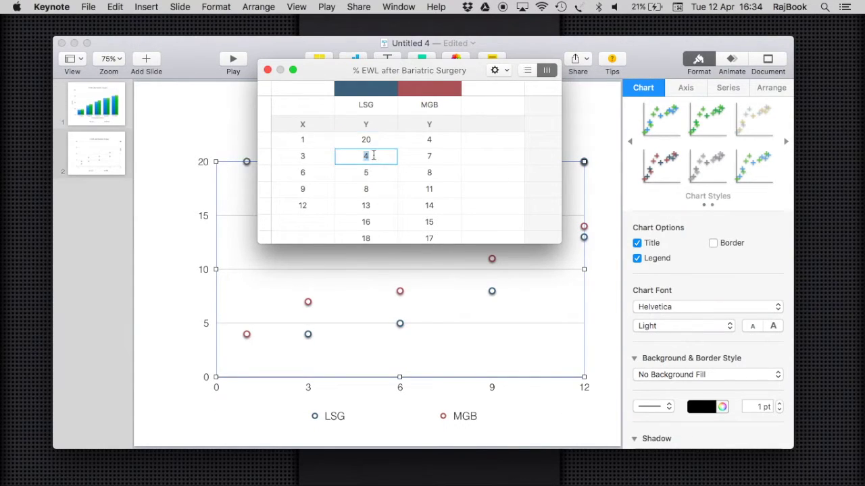
{"action": "type", "text": "38"}
{"action": "left_click", "coordinate": [372, 175]}
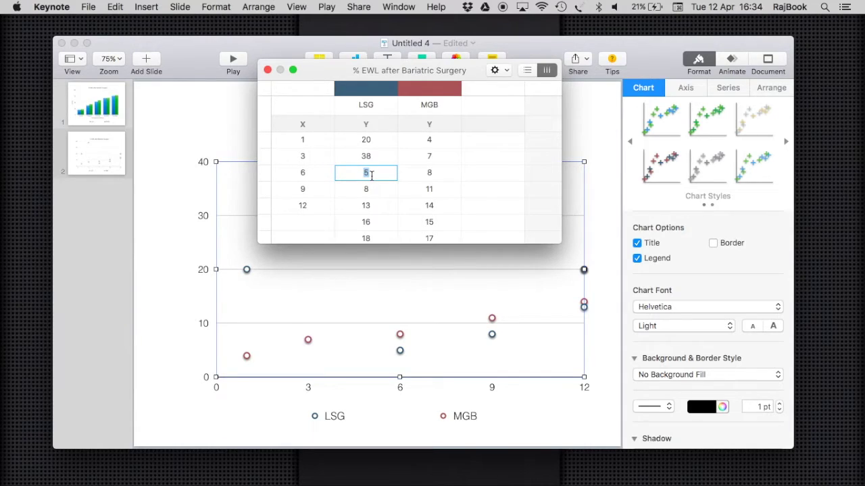
{"action": "type", "text": "53"}
{"action": "left_click", "coordinate": [368, 189]}
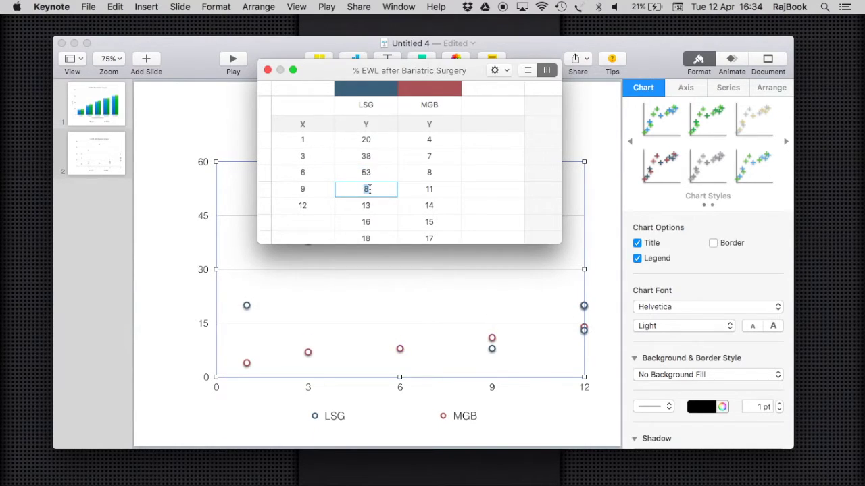
{"action": "type", "text": "67"}
{"action": "left_click", "coordinate": [366, 206]}
{"action": "type", "text": "76"}
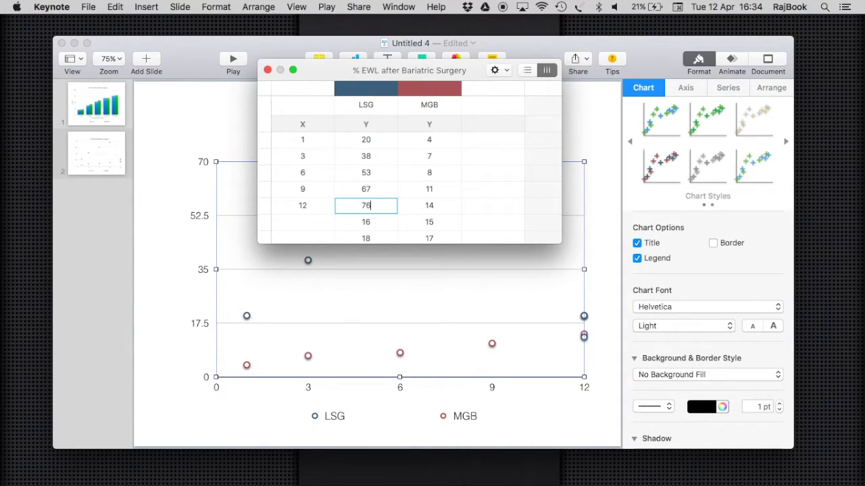
Enter the MGB values 24, 41, 56, 68 and 81 for X values 1, 3, 6, 9 and 12
{"action": "left_click", "coordinate": [430, 140]}
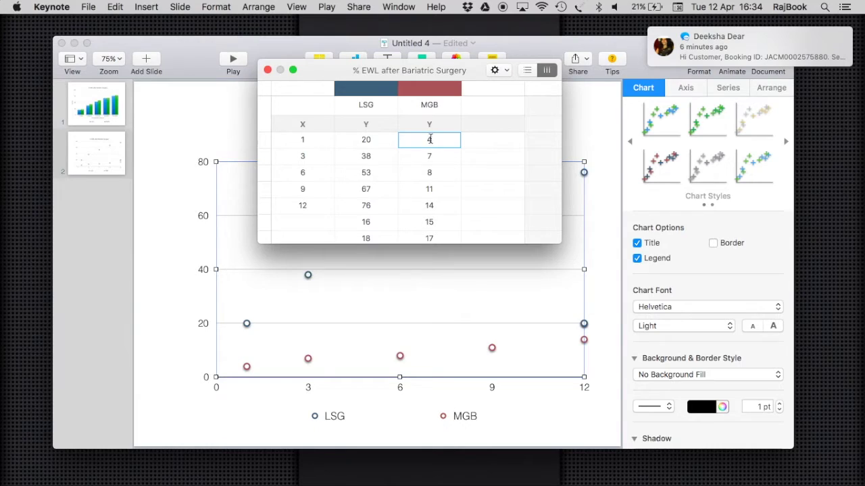
{"action": "type", "text": "24"}
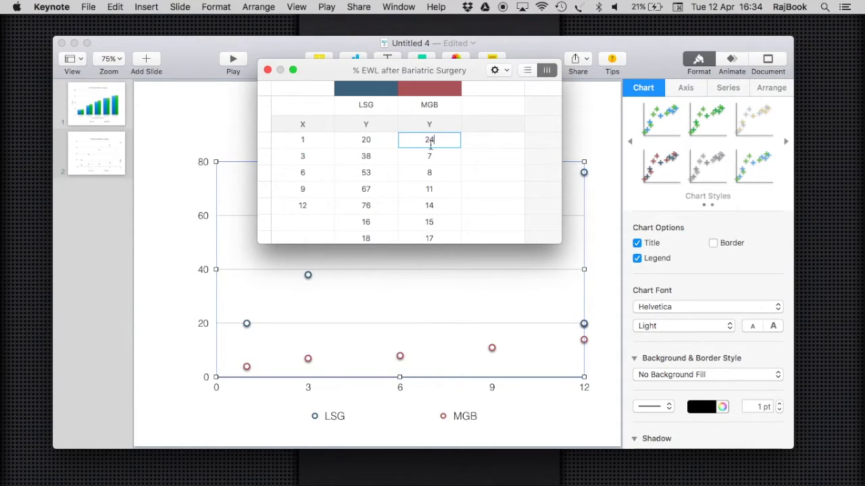
{"action": "left_click", "coordinate": [430, 155]}
{"action": "type", "text": "4"}
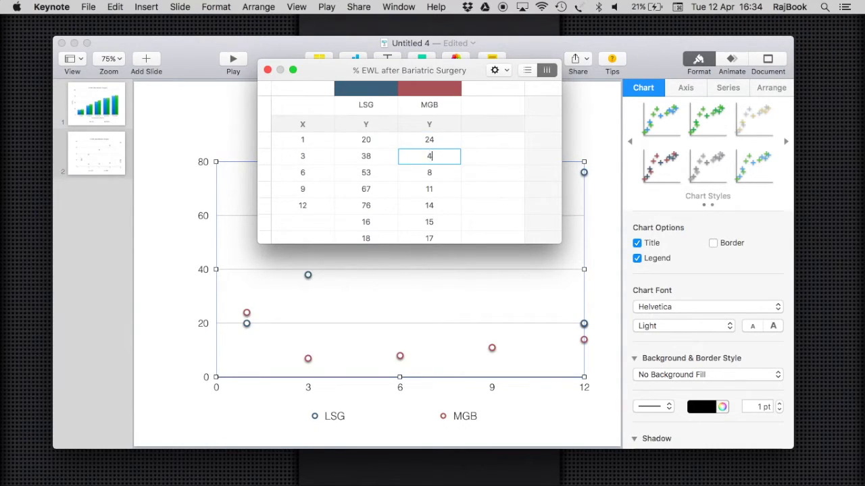
{"action": "type", "text": "1"}
{"action": "left_click", "coordinate": [429, 173]}
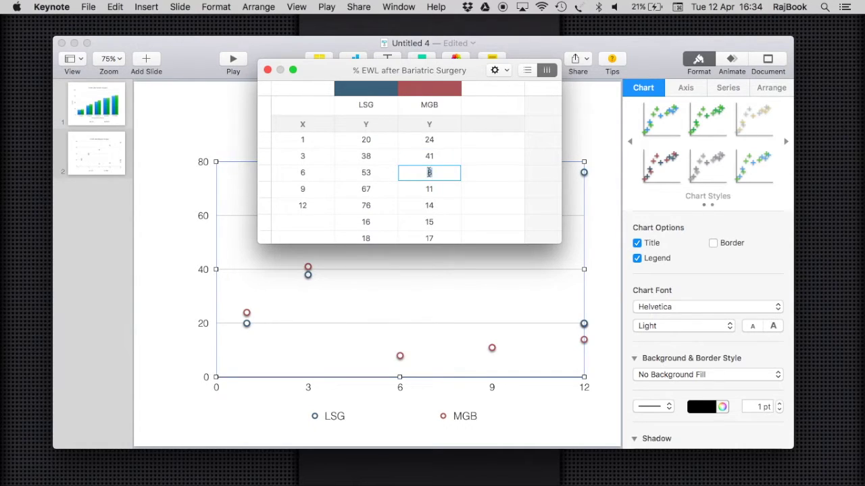
{"action": "type", "text": "56"}
{"action": "left_click", "coordinate": [430, 189]}
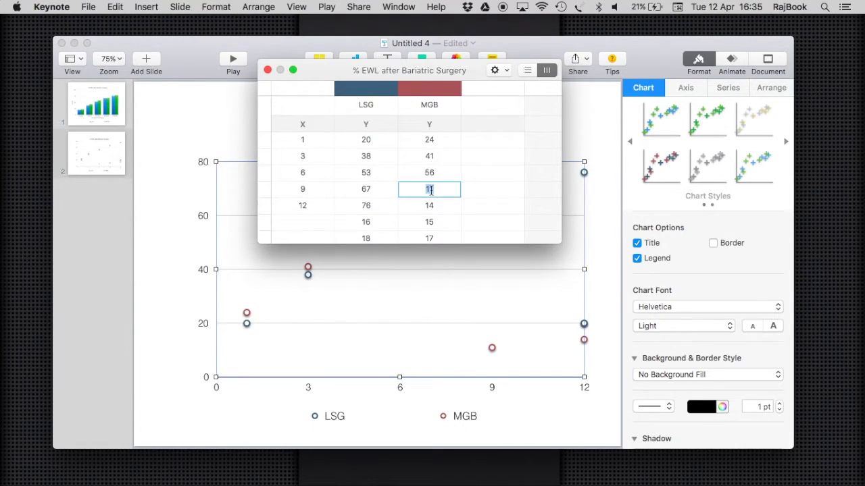
{"action": "type", "text": "68"}
{"action": "left_click", "coordinate": [431, 204]}
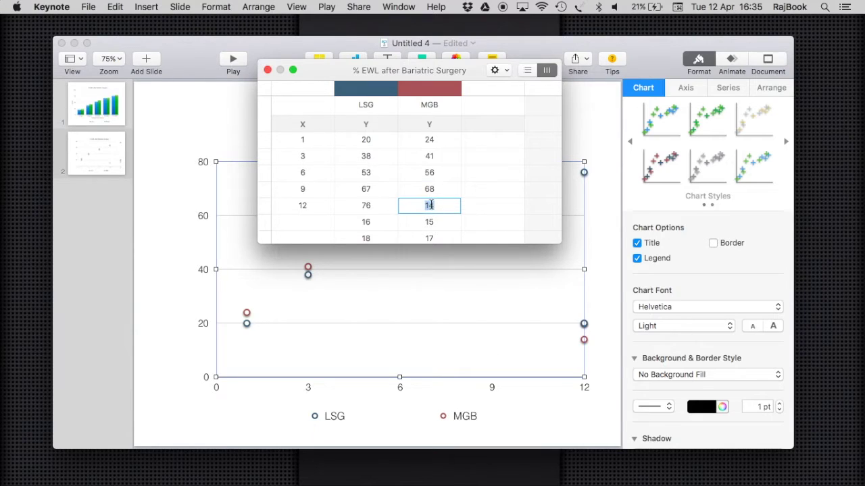
{"action": "type", "text": "81"}
Clear the LSG and MGB values in the sixth and seventh data rows, then close the chart data editor
{"action": "left_click", "coordinate": [373, 223]}
{"action": "key", "text": "BackSpace"}
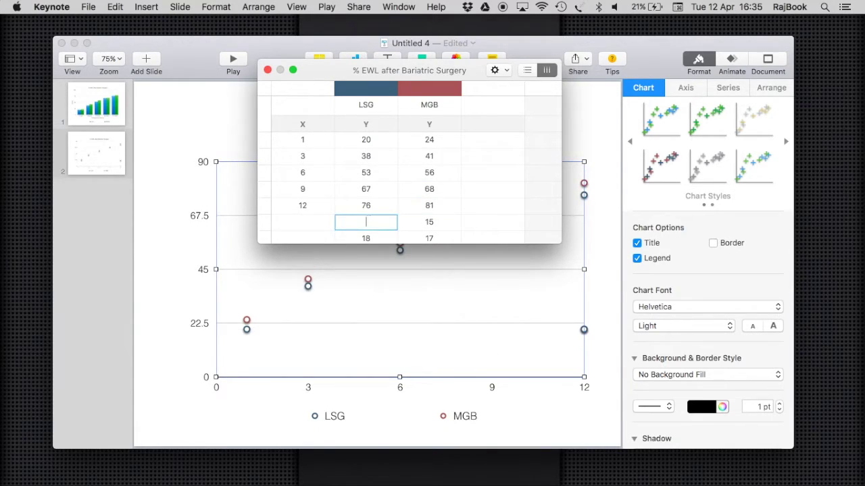
{"action": "left_click", "coordinate": [425, 221]}
{"action": "key", "text": "BackSpace"}
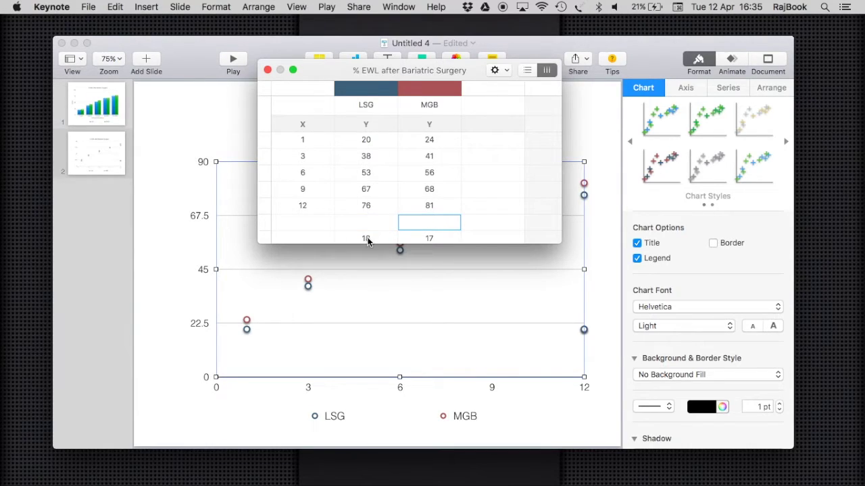
{"action": "left_click", "coordinate": [367, 239]}
{"action": "key", "text": "BackSpace"}
{"action": "left_click", "coordinate": [420, 237]}
{"action": "key", "text": "BackSpace"}
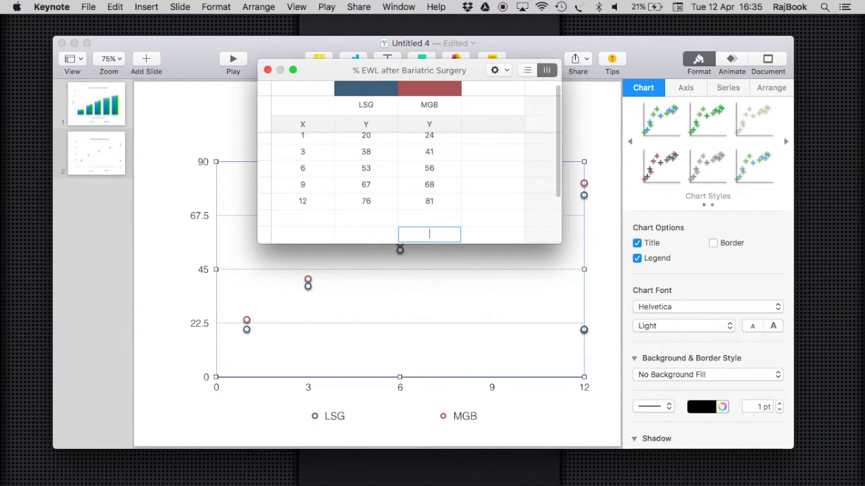
{"action": "left_click", "coordinate": [253, 92]}
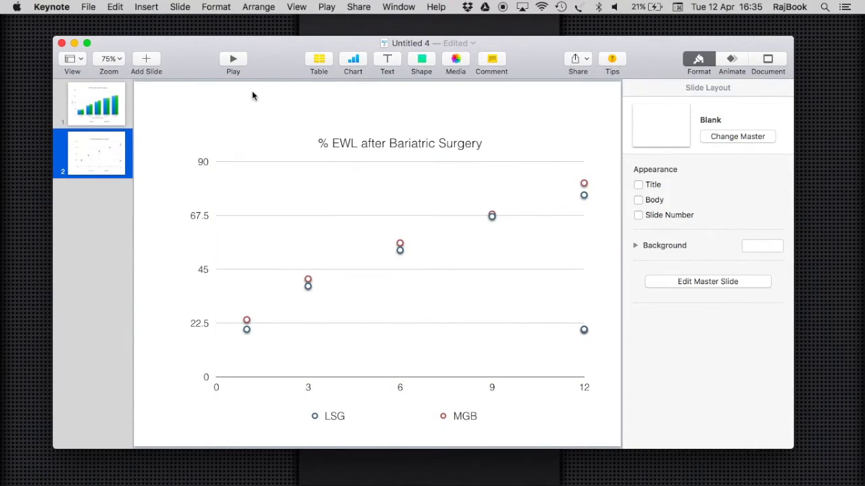
Apply the blue and green chart style to the scatter chart
{"action": "left_click", "coordinate": [511, 325]}
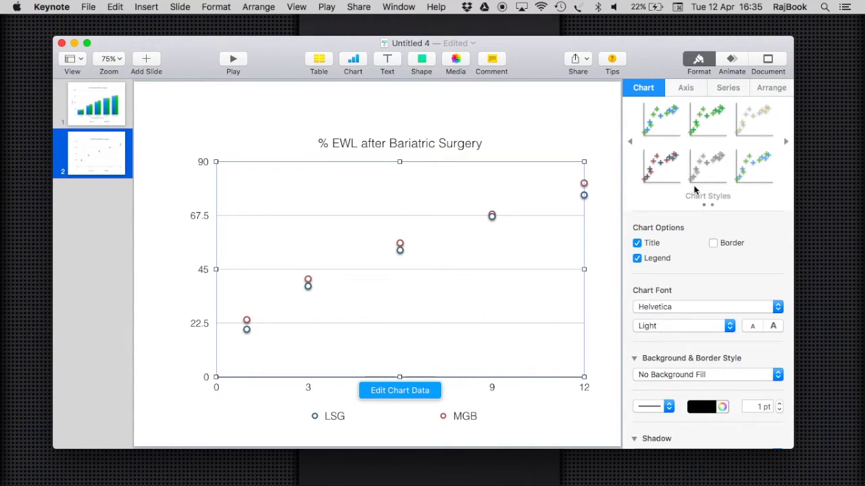
{"action": "scroll", "coordinate": [714, 258], "scroll_direction": "down", "scroll_amount": 5}
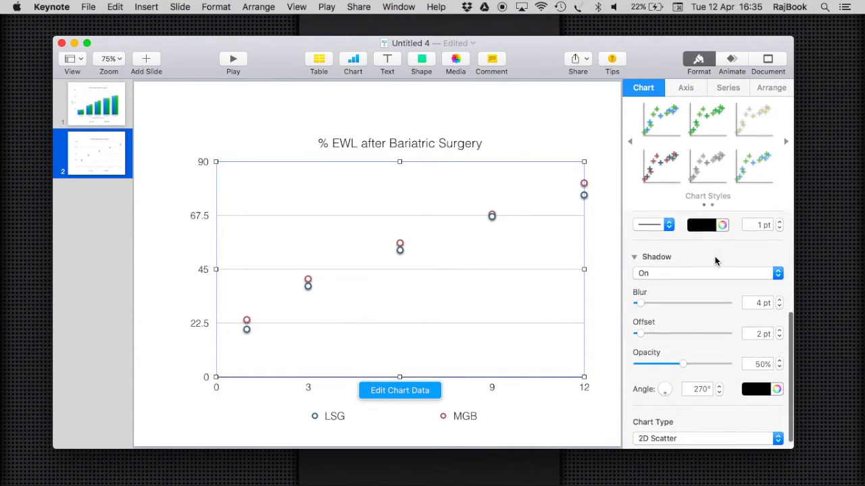
{"action": "scroll", "coordinate": [718, 352], "scroll_direction": "down", "scroll_amount": 2}
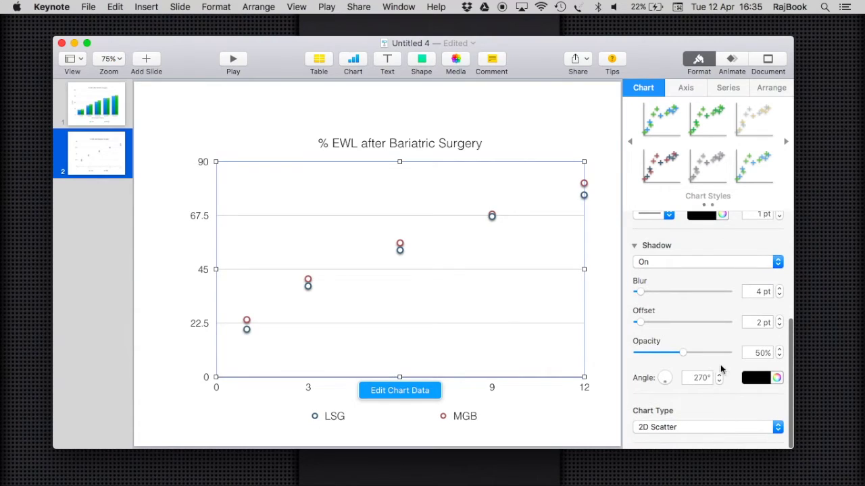
{"action": "scroll", "coordinate": [721, 332], "scroll_direction": "up", "scroll_amount": 5}
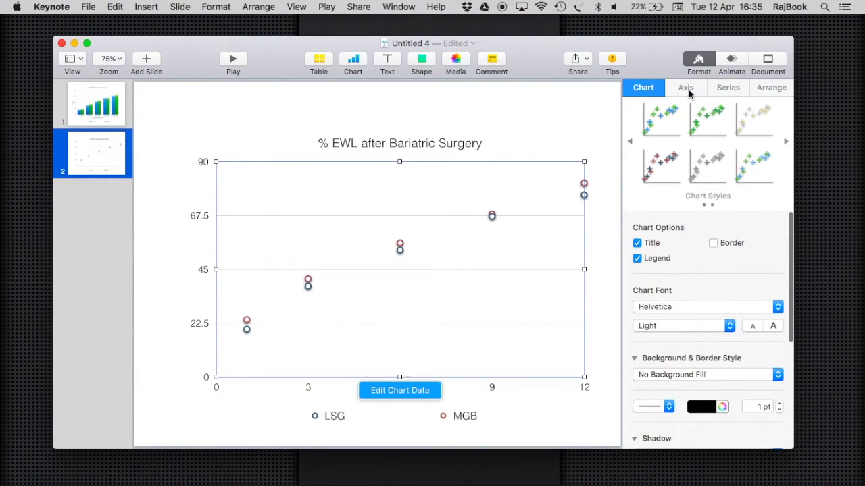
{"action": "left_click", "coordinate": [669, 116]}
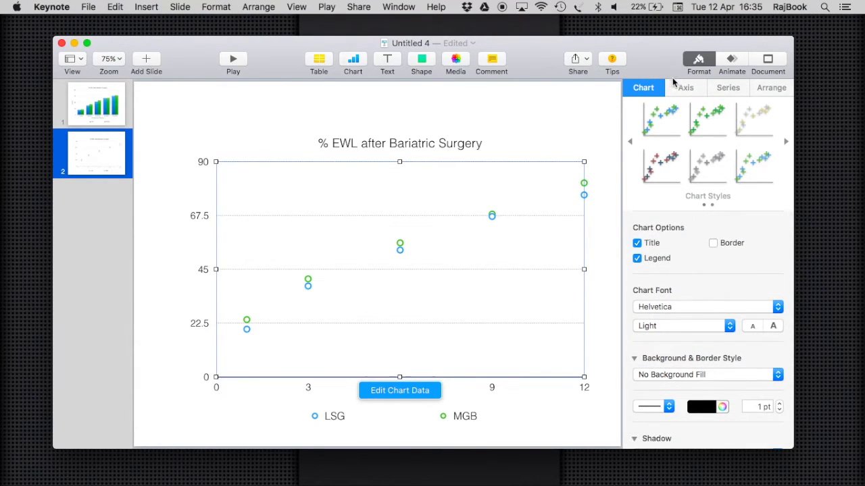
Show the X axis name and set it to Months
{"action": "left_click", "coordinate": [680, 87]}
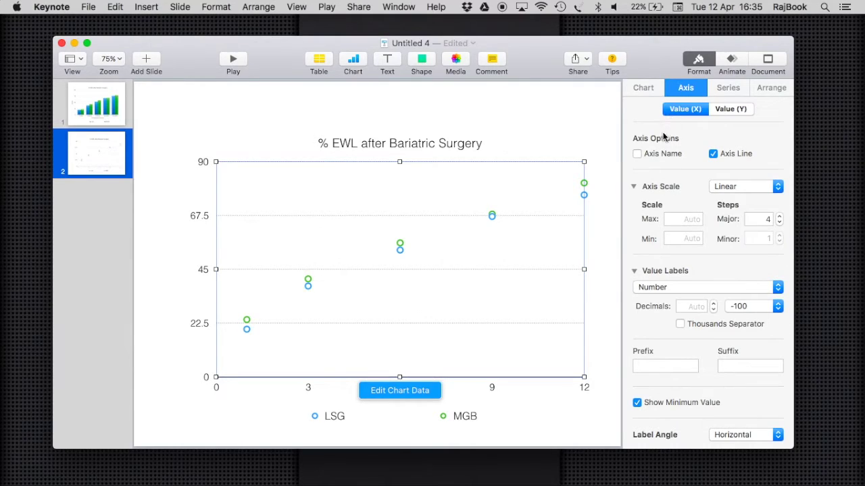
{"action": "left_click", "coordinate": [637, 154]}
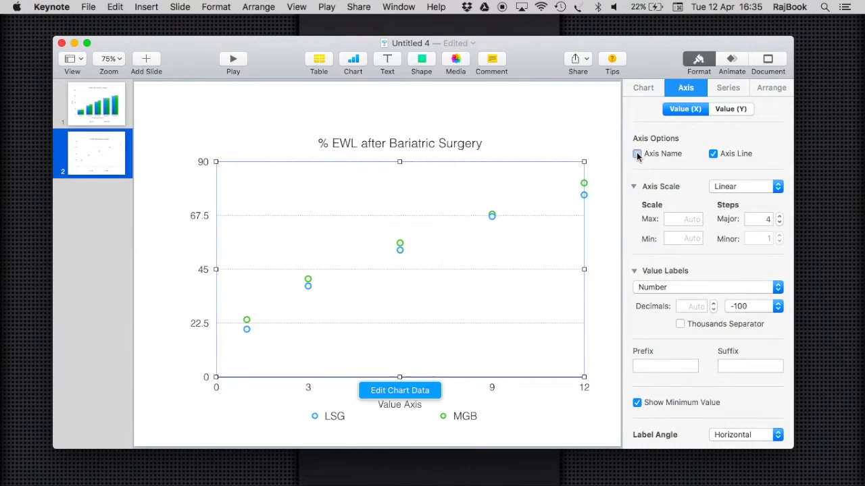
{"action": "left_click", "coordinate": [412, 402]}
{"action": "left_click", "coordinate": [412, 403]}
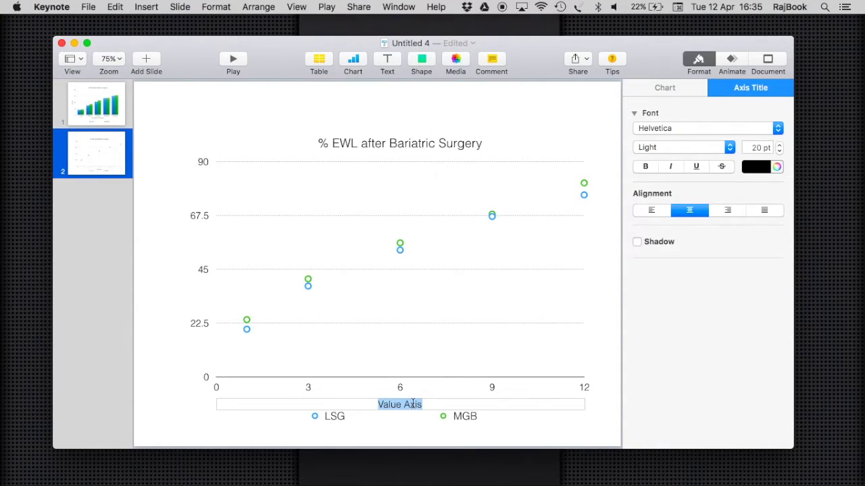
{"action": "type", "text": "Months"}
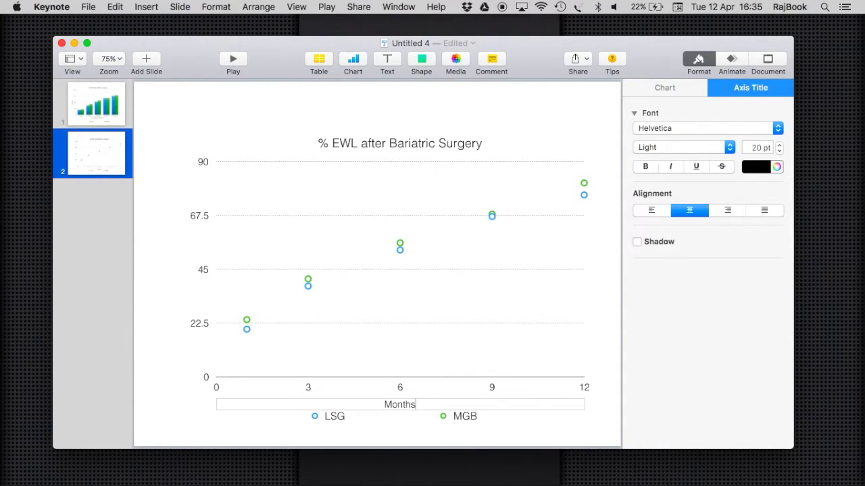
{"action": "key", "text": "Escape"}
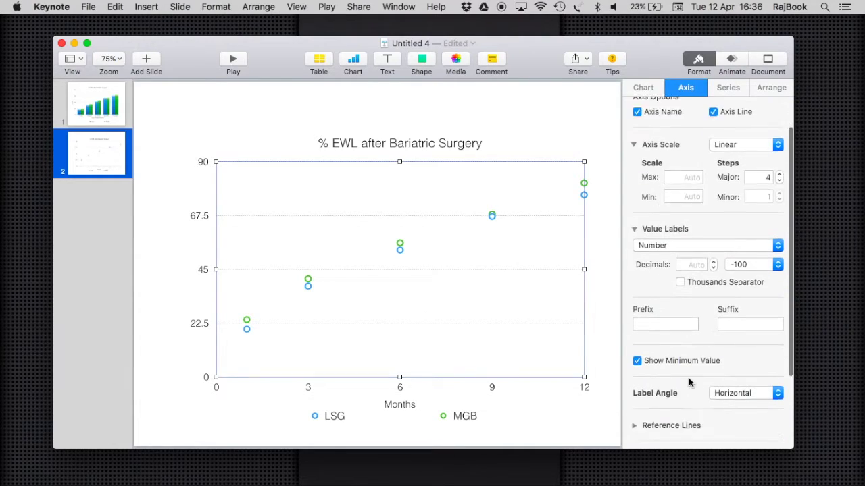
Show the Y axis name and set it to % EWL
{"action": "scroll", "coordinate": [688, 378], "scroll_direction": "down", "scroll_amount": 2}
{"action": "scroll", "coordinate": [688, 378], "scroll_direction": "up", "scroll_amount": 3}
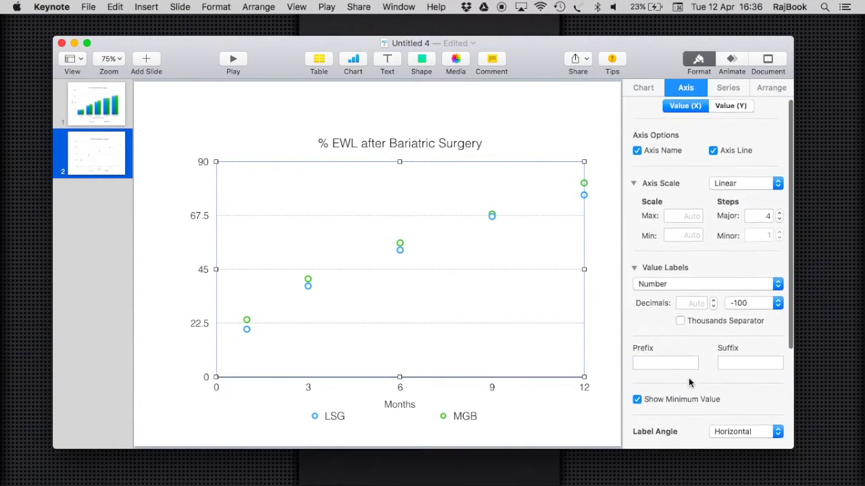
{"action": "left_click", "coordinate": [731, 110]}
{"action": "left_click", "coordinate": [635, 154]}
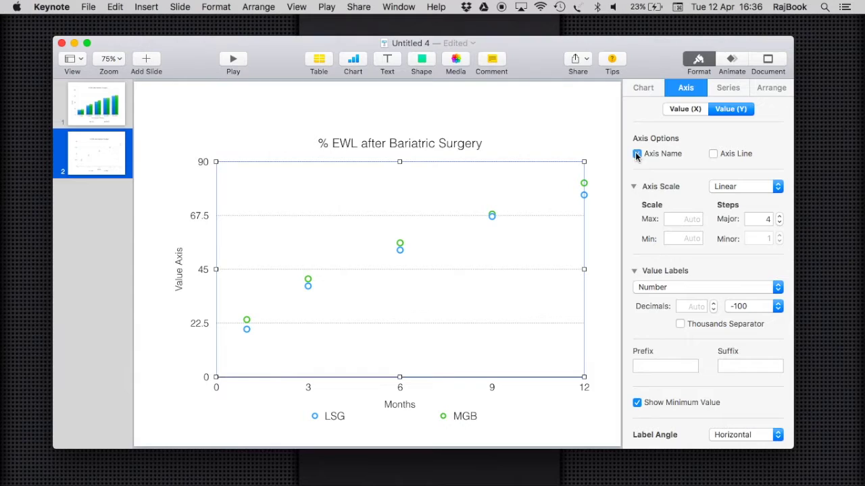
{"action": "left_click", "coordinate": [177, 273]}
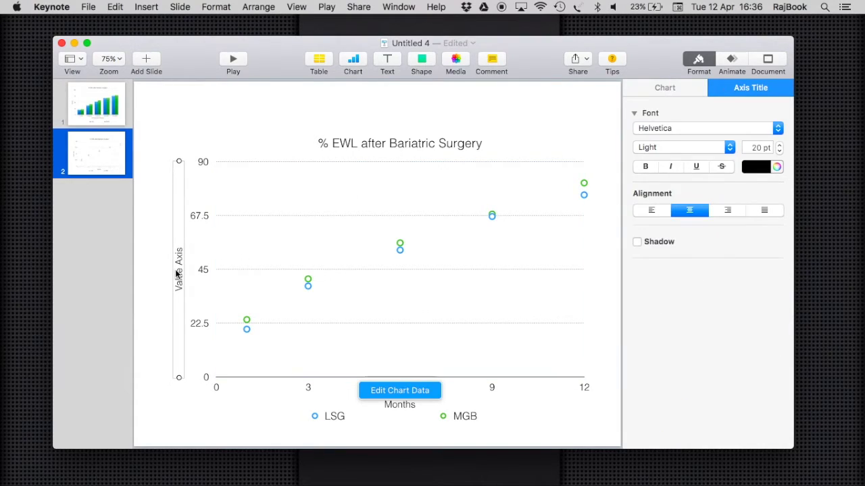
{"action": "left_click", "coordinate": [177, 270]}
{"action": "triple_click", "coordinate": [177, 270]}
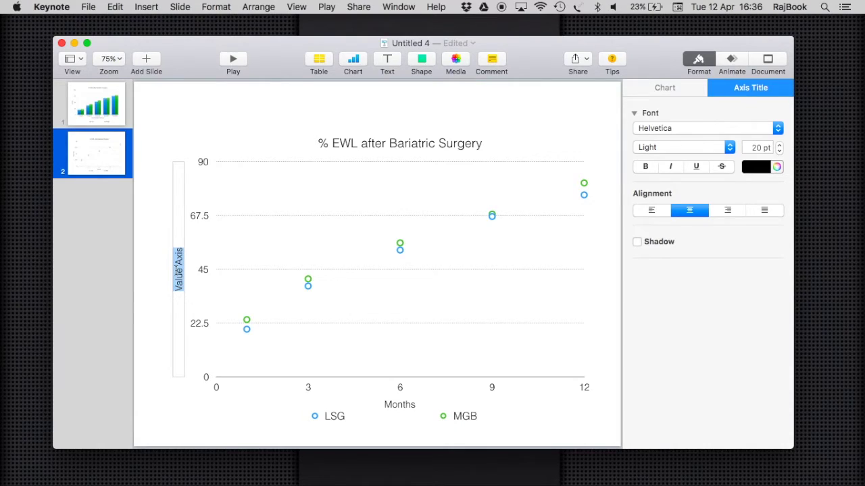
{"action": "type", "text": "5 EWL"}
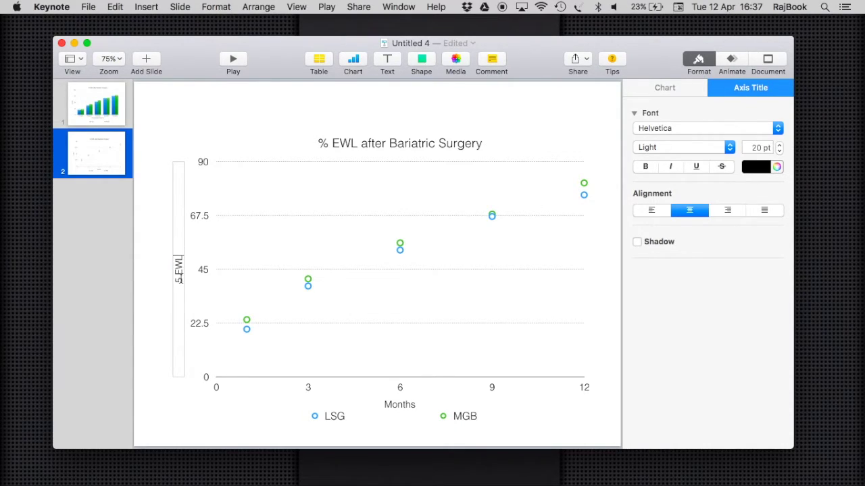
{"action": "left_click", "coordinate": [180, 278]}
{"action": "key", "text": "BackSpace"}
{"action": "key", "text": "BackSpace"}
{"action": "type", "text": "%"}
{"action": "left_click", "coordinate": [137, 272]}
Set the Y axis scale to a maximum of 100 with 5 major steps
{"action": "left_click", "coordinate": [424, 262]}
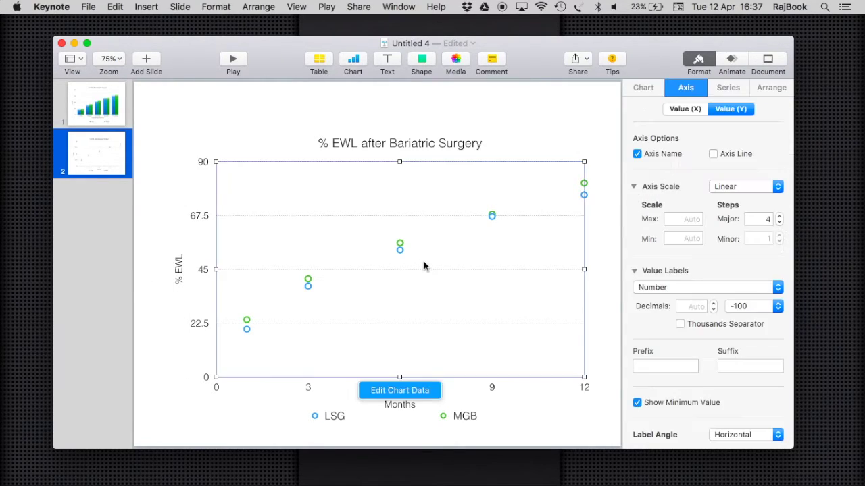
{"action": "double_click", "coordinate": [751, 218]}
{"action": "type", "text": "5"}
Show Y value labels for both series and change the data symbols to crosses (×)
{"action": "left_click", "coordinate": [728, 88]}
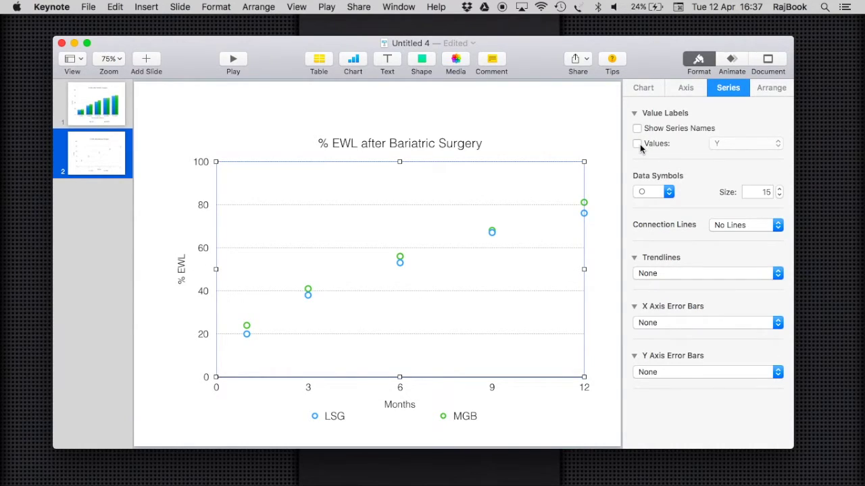
{"action": "left_click", "coordinate": [638, 143]}
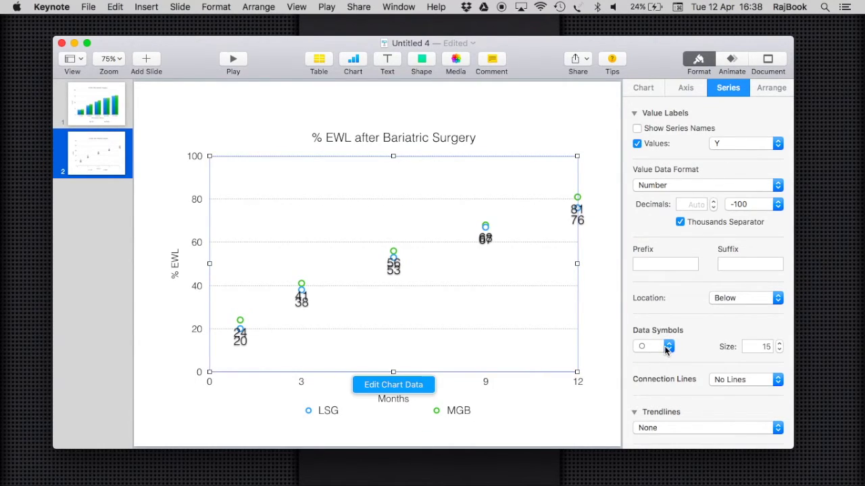
{"action": "scroll", "coordinate": [664, 346], "scroll_direction": "down", "scroll_amount": 3}
{"action": "scroll", "coordinate": [665, 348], "scroll_direction": "down", "scroll_amount": 1}
{"action": "left_click", "coordinate": [667, 296]}
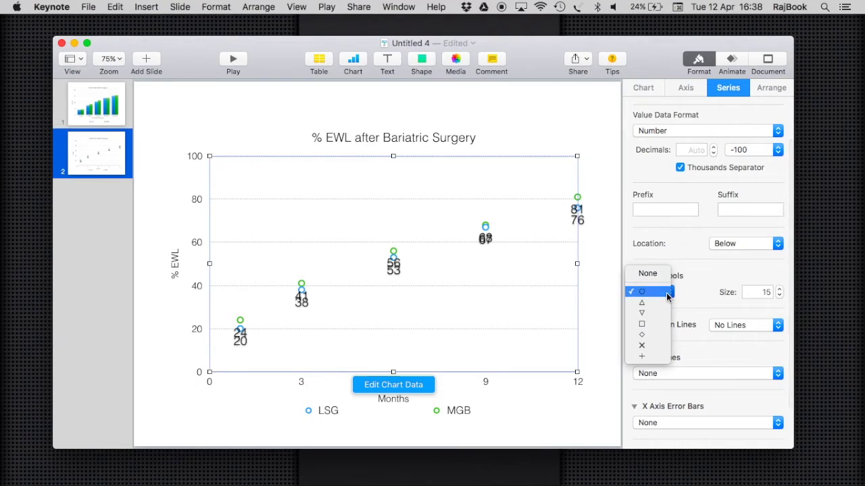
{"action": "left_click", "coordinate": [649, 347]}
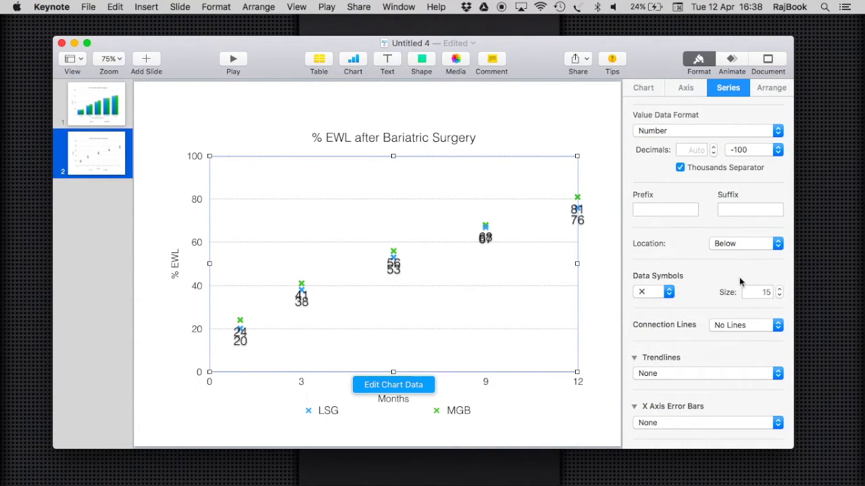
Place the value labels above the points and join the points with straight connection lines
{"action": "left_click", "coordinate": [779, 243]}
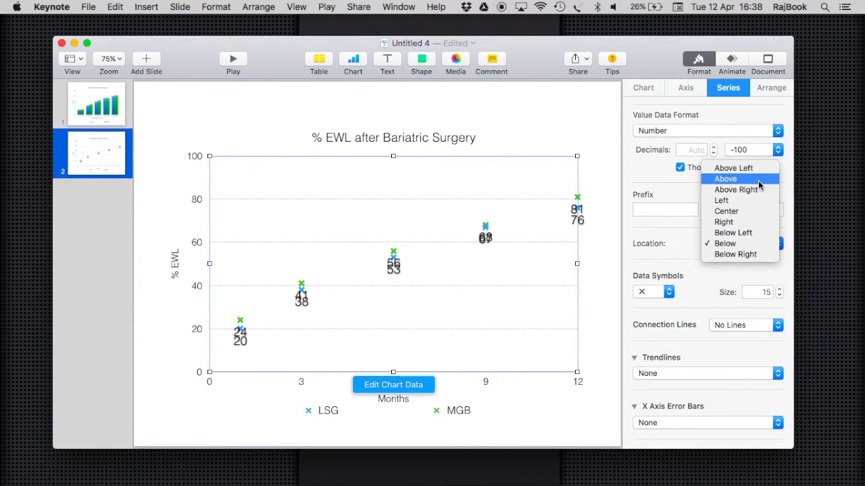
{"action": "left_click", "coordinate": [729, 179]}
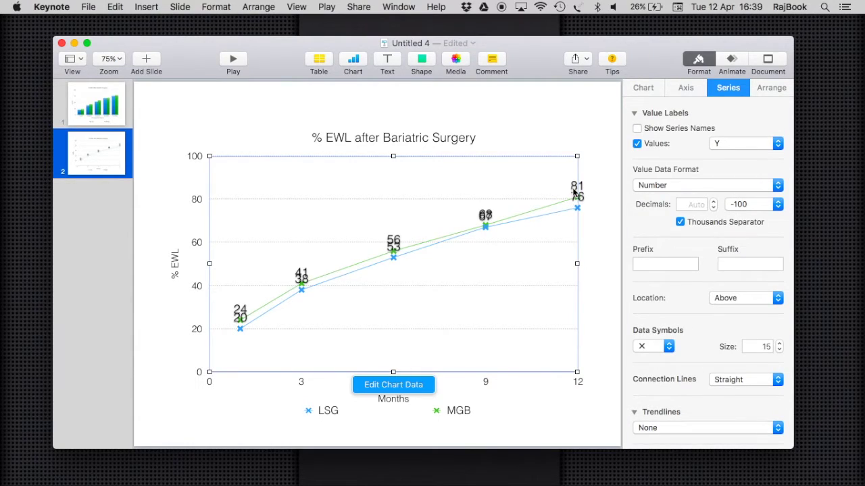
Set the location of the LSG series' value labels to Below
{"action": "left_click", "coordinate": [574, 191]}
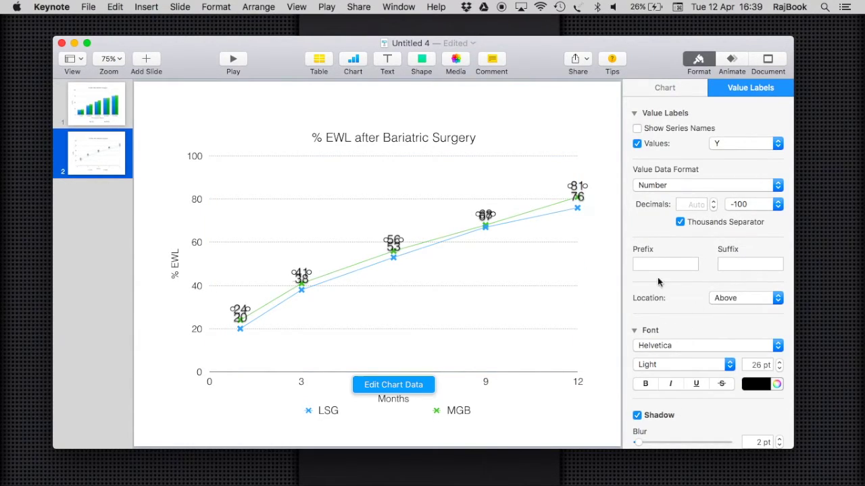
{"action": "left_click", "coordinate": [773, 298]}
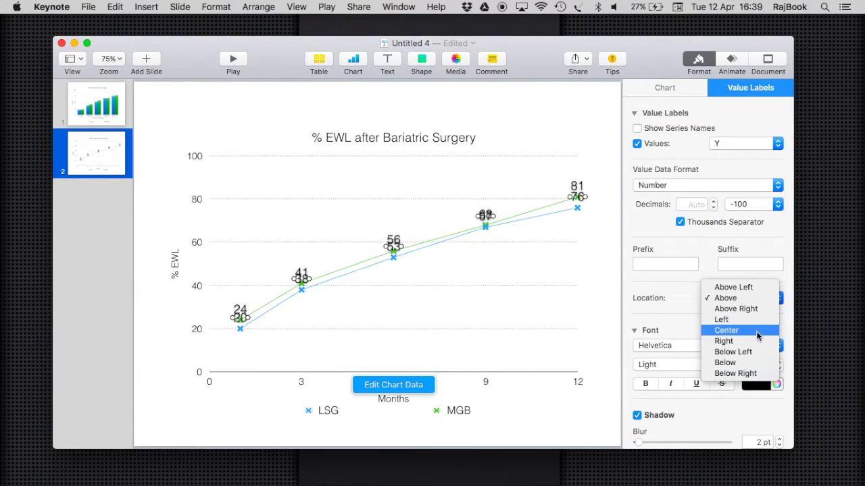
{"action": "left_click", "coordinate": [758, 363]}
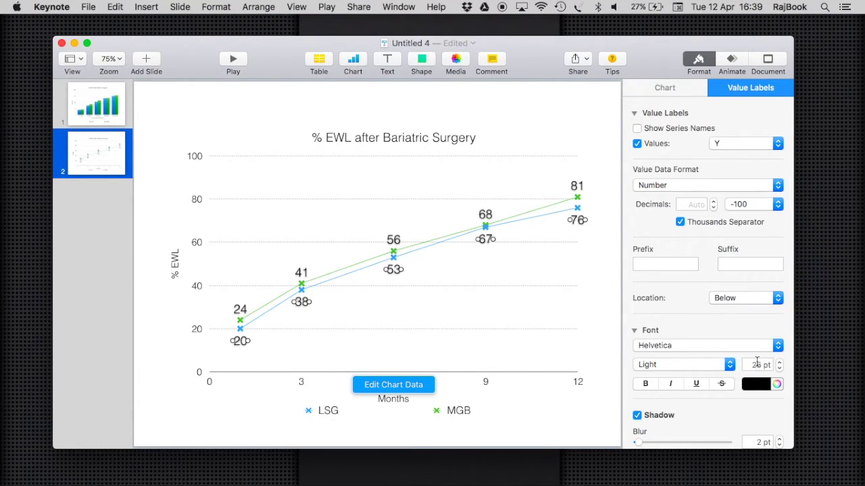
{"action": "left_click", "coordinate": [595, 262]}
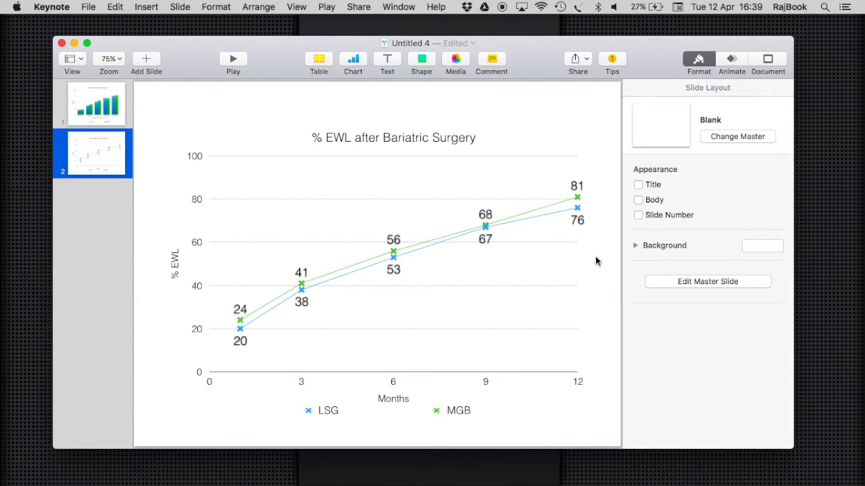
Change the font color of the LSG value labels to the medium blue below the lightest blue swatch
{"action": "left_click", "coordinate": [578, 183]}
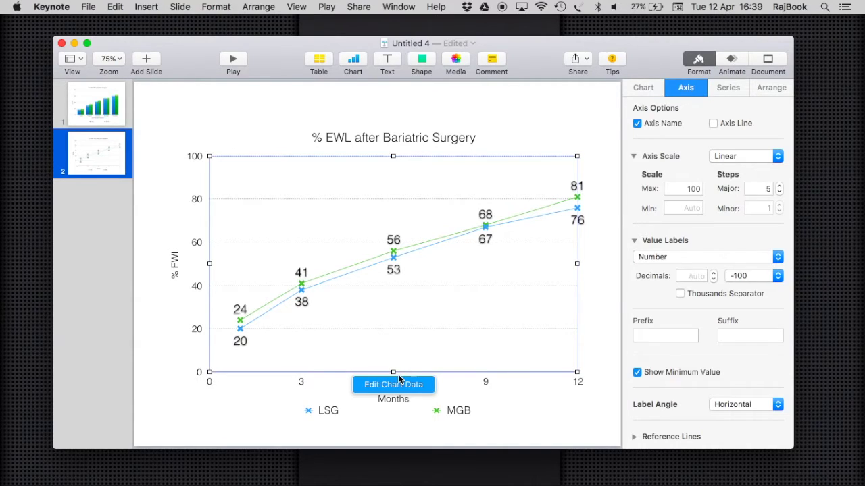
{"action": "left_click", "coordinate": [579, 220]}
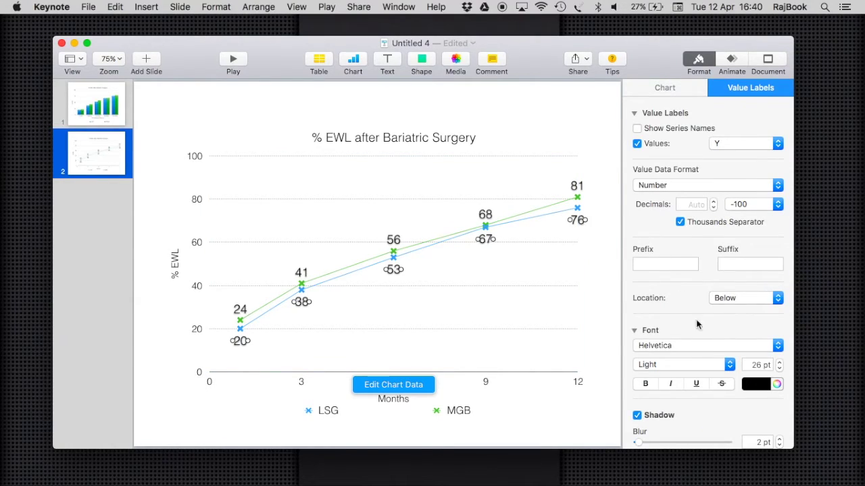
{"action": "left_click", "coordinate": [750, 383]}
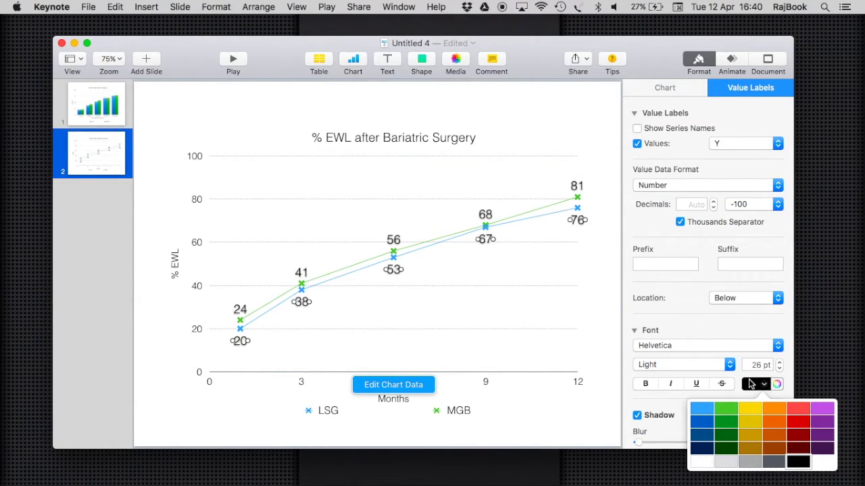
{"action": "left_click", "coordinate": [702, 423]}
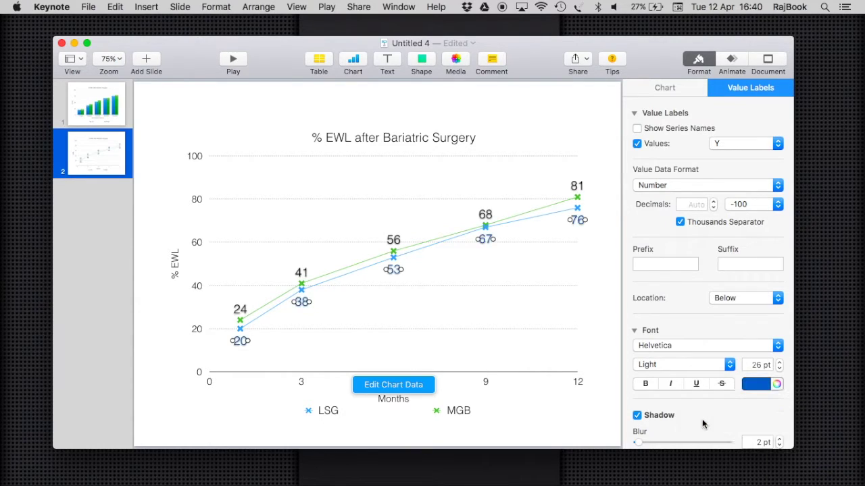
Change the font color of the MGB value labels to dark green and play the slide to preview the chart
{"action": "left_click", "coordinate": [581, 188]}
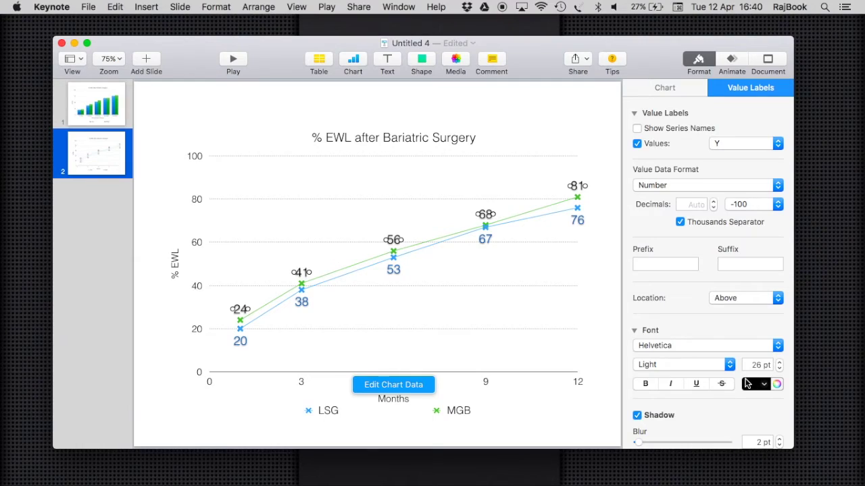
{"action": "left_click", "coordinate": [749, 385]}
{"action": "left_click", "coordinate": [727, 421]}
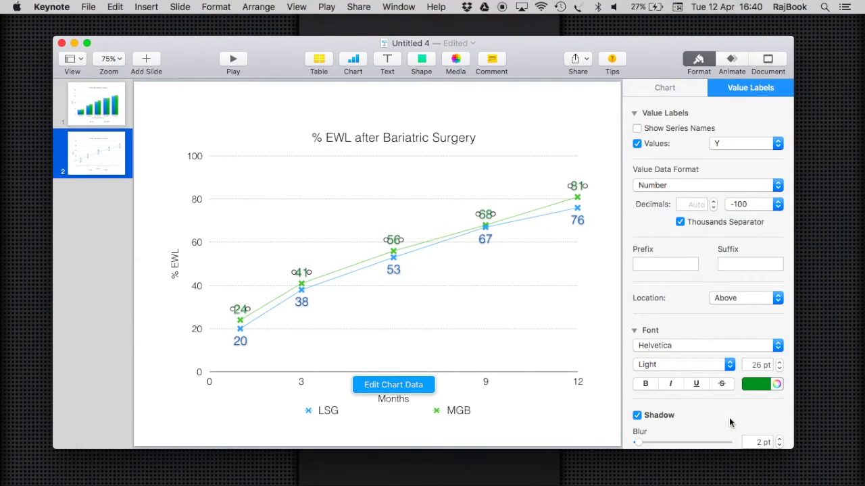
{"action": "left_click", "coordinate": [587, 225]}
{"action": "key", "text": "Escape"}
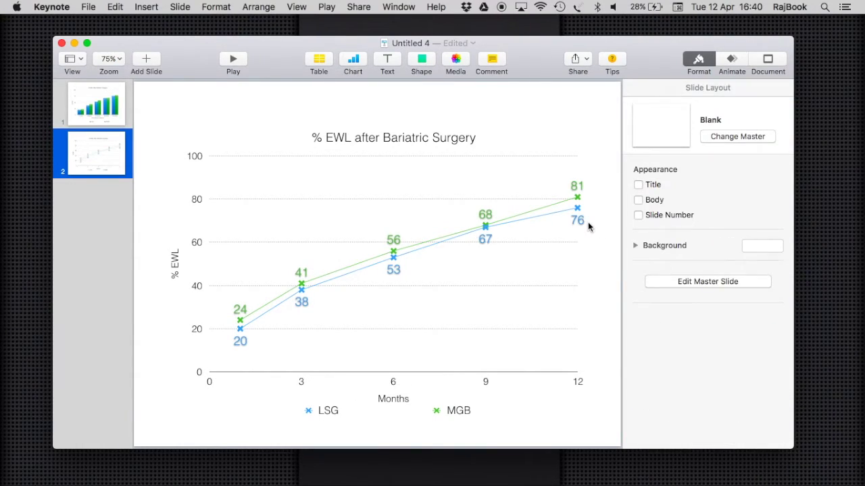
{"action": "left_click", "coordinate": [233, 67]}
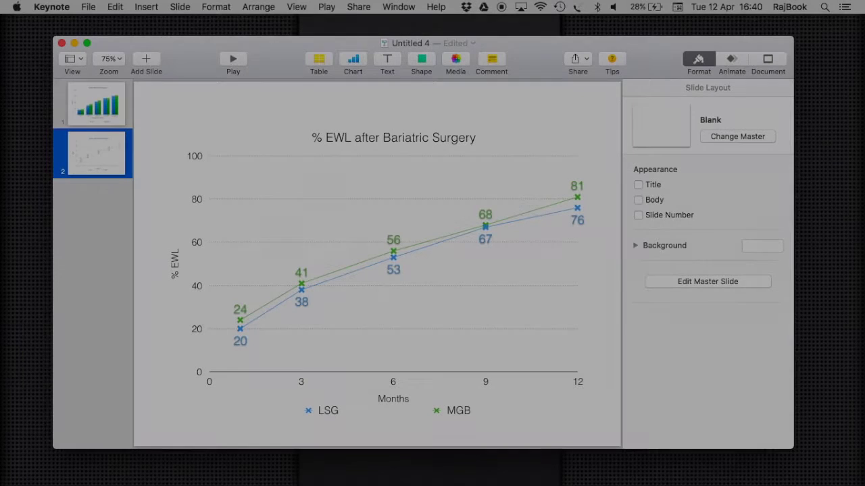
Add a blank slide and insert a plain table without headers, with four columns and five alternating-color rows
{"action": "left_click", "coordinate": [150, 59]}
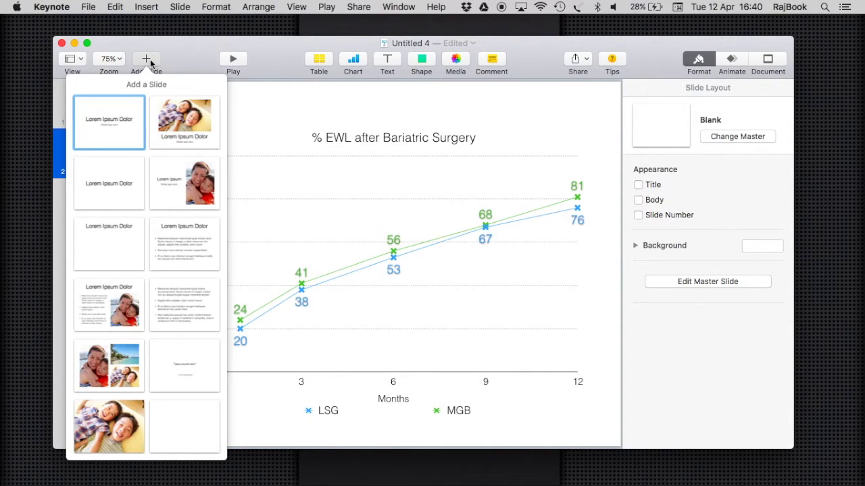
{"action": "left_click", "coordinate": [174, 424]}
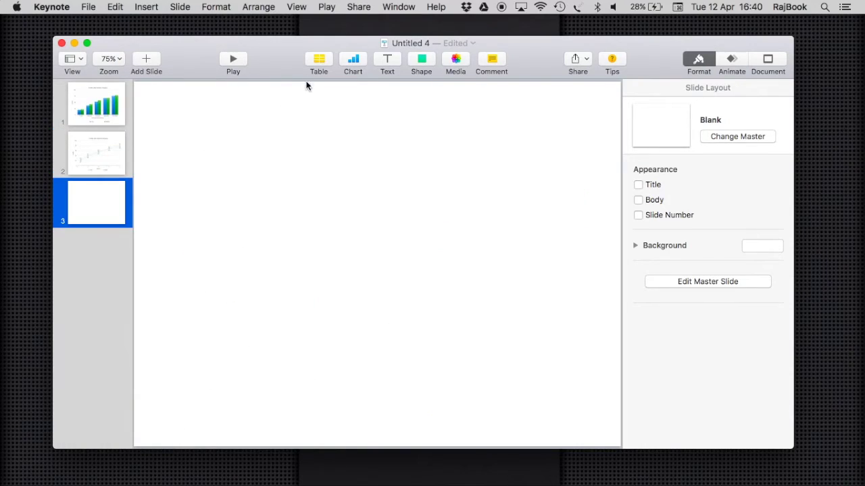
{"action": "left_click", "coordinate": [315, 60]}
{"action": "left_click", "coordinate": [317, 61]}
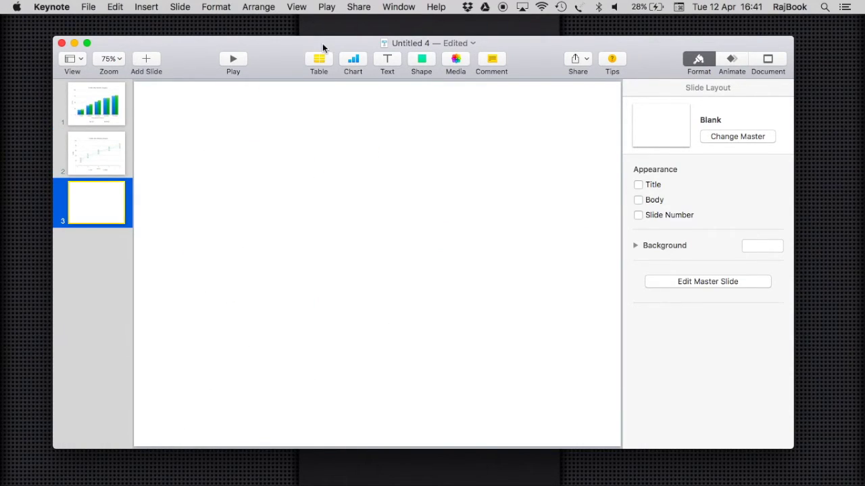
{"action": "left_click", "coordinate": [318, 59]}
{"action": "left_click", "coordinate": [290, 165]}
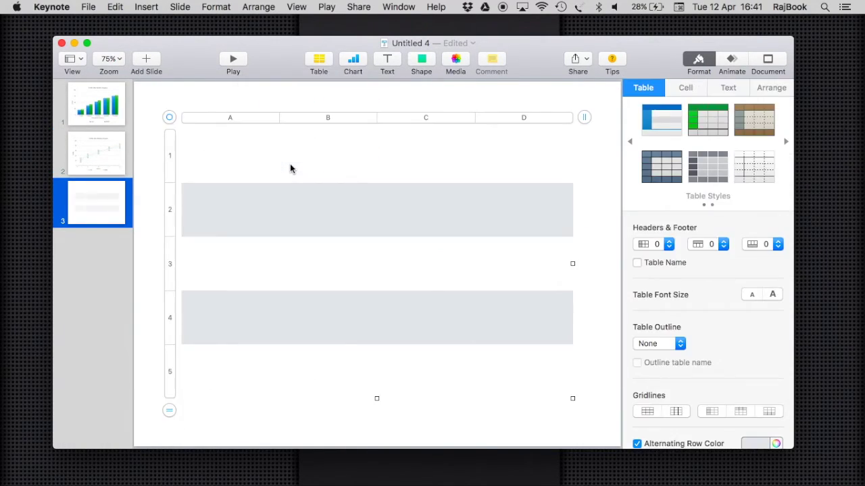
Fill the first four cells of column A with Surgery, LSG, RYGB and MGB
{"action": "left_click", "coordinate": [243, 154]}
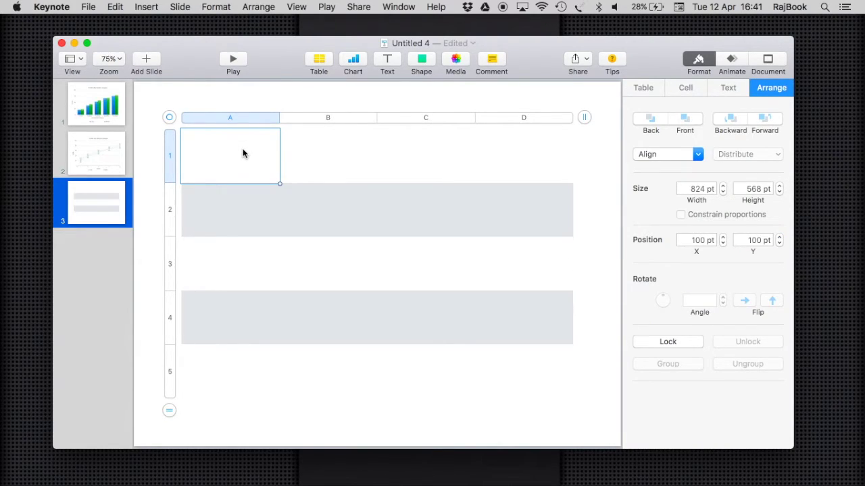
{"action": "type", "text": "Surgery"}
{"action": "left_click", "coordinate": [217, 222]}
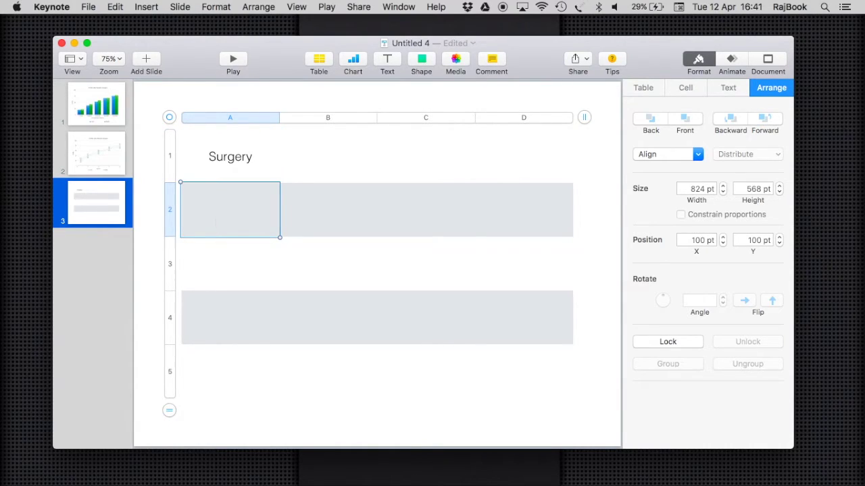
{"action": "type", "text": "LSG"}
{"action": "left_click", "coordinate": [224, 277]}
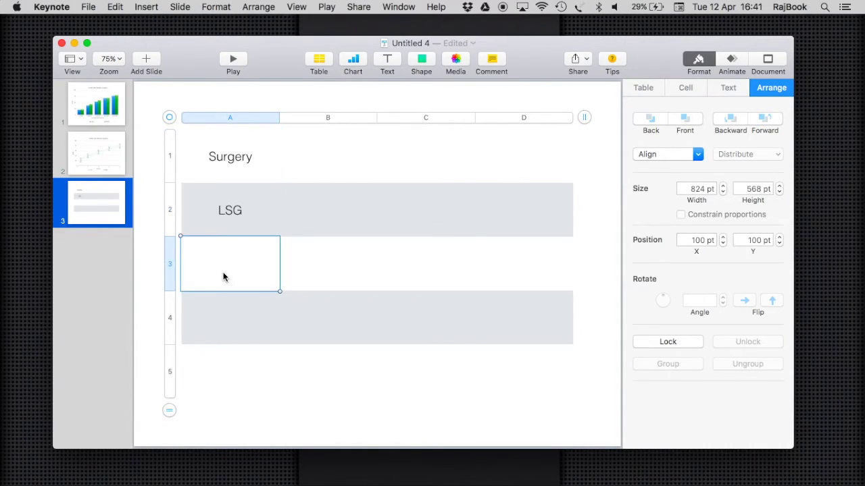
{"action": "type", "text": "RYGB"}
{"action": "left_click", "coordinate": [226, 319]}
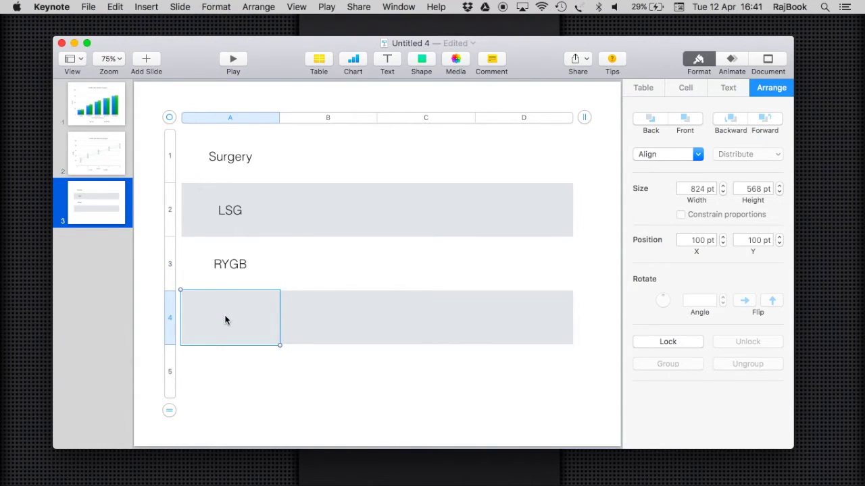
{"action": "type", "text": "MGB"}
Label row 5 as Total in column A
{"action": "left_click", "coordinate": [199, 374]}
{"action": "left_click", "coordinate": [172, 379]}
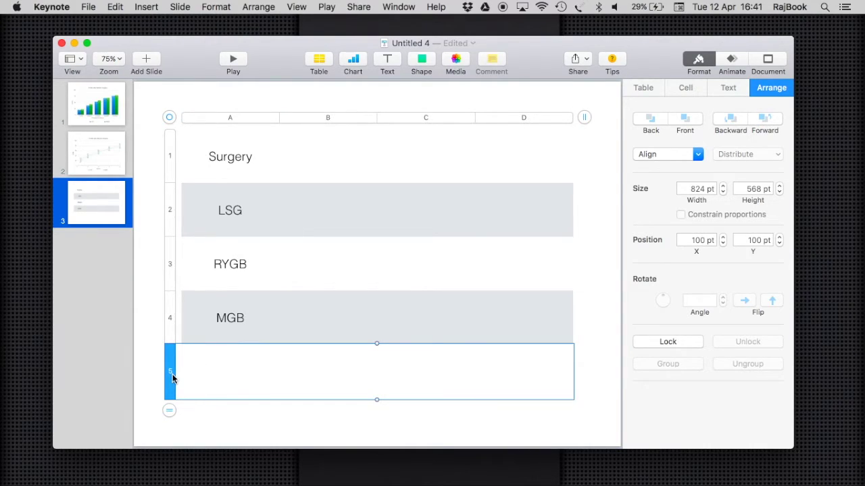
{"action": "left_click", "coordinate": [208, 376]}
{"action": "left_click", "coordinate": [209, 377]}
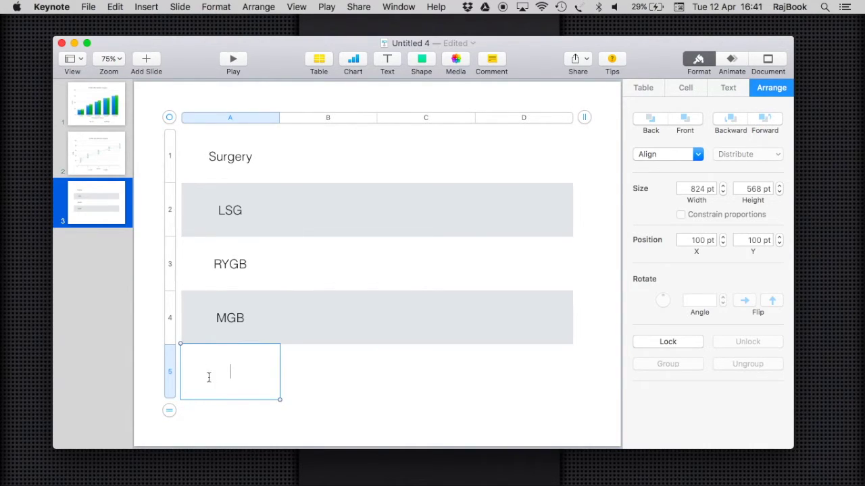
{"action": "type", "text": "Tot"}
{"action": "type", "text": "al"}
Enter the column headings Operating time, Complications and ALOS in cells B1 to D1
{"action": "left_click", "coordinate": [327, 160]}
{"action": "type", "text": "Operating "}
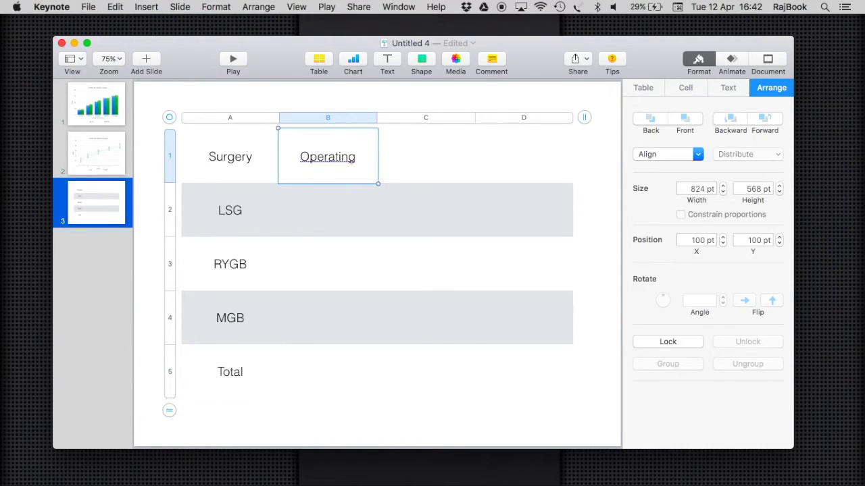
{"action": "type", "text": "time"}
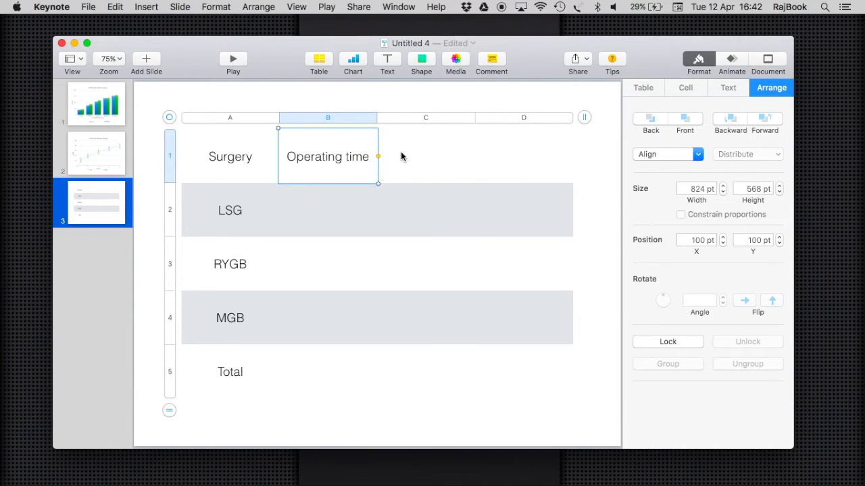
{"action": "left_click", "coordinate": [401, 153]}
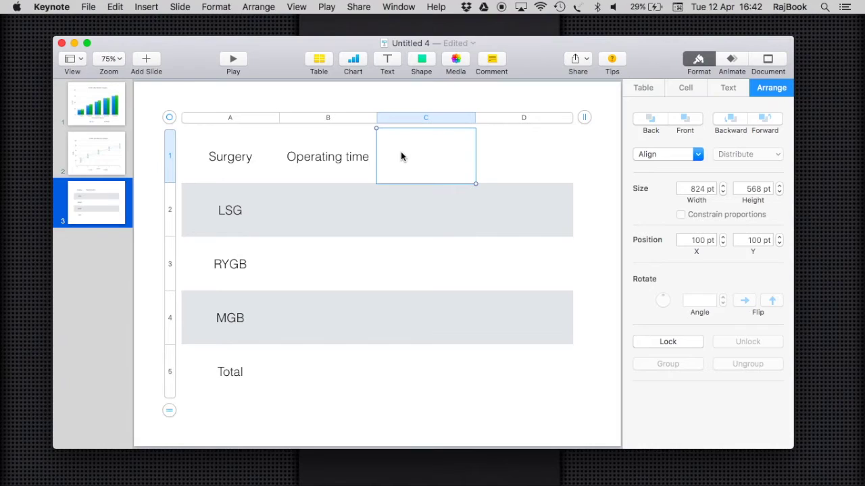
{"action": "type", "text": "Complications"}
{"action": "left_click", "coordinate": [520, 167]}
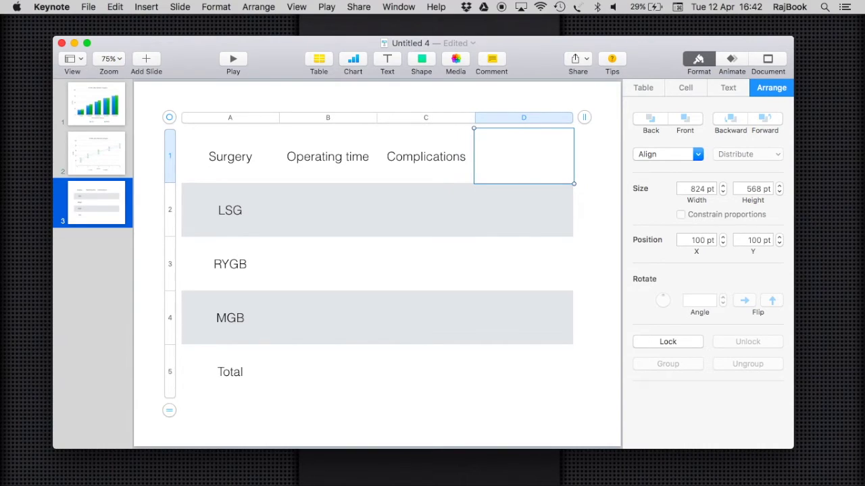
{"action": "type", "text": "ALOS"}
Enter the operating times 43.4 for LSG, 94.2 for RYGB and 78.8 for MGB
{"action": "left_click", "coordinate": [320, 206]}
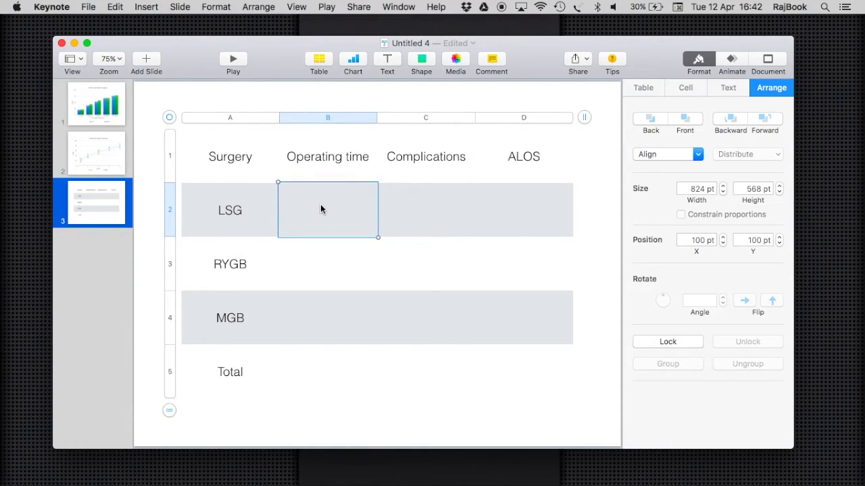
{"action": "type", "text": "43.4"}
{"action": "left_click", "coordinate": [328, 270]}
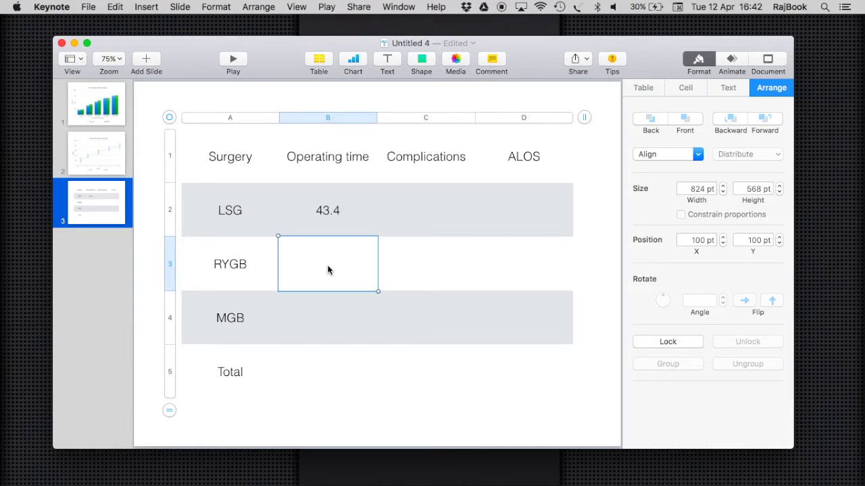
{"action": "type", "text": "7"}
{"action": "key", "text": "BackSpace"}
{"action": "type", "text": "94.2"}
{"action": "key", "text": "Return"}
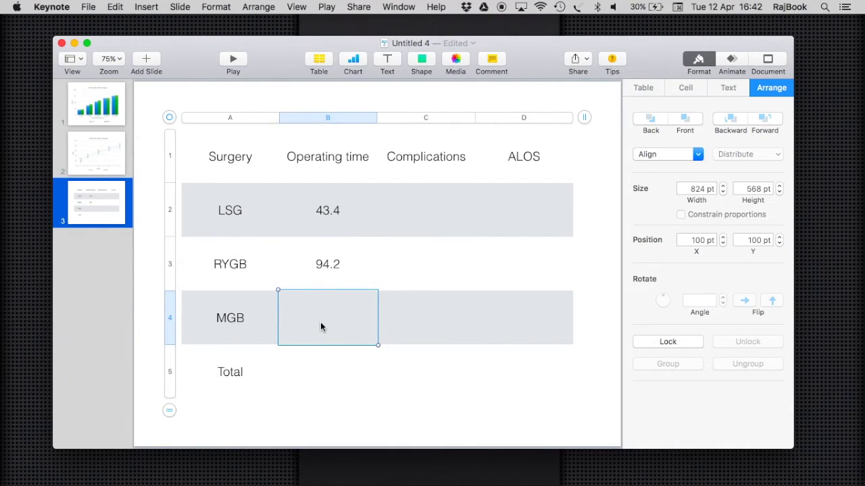
{"action": "type", "text": "78.8"}
Enter the complications 2 for LSG, 3 for RYGB and 2 for MGB
{"action": "left_click", "coordinate": [430, 222]}
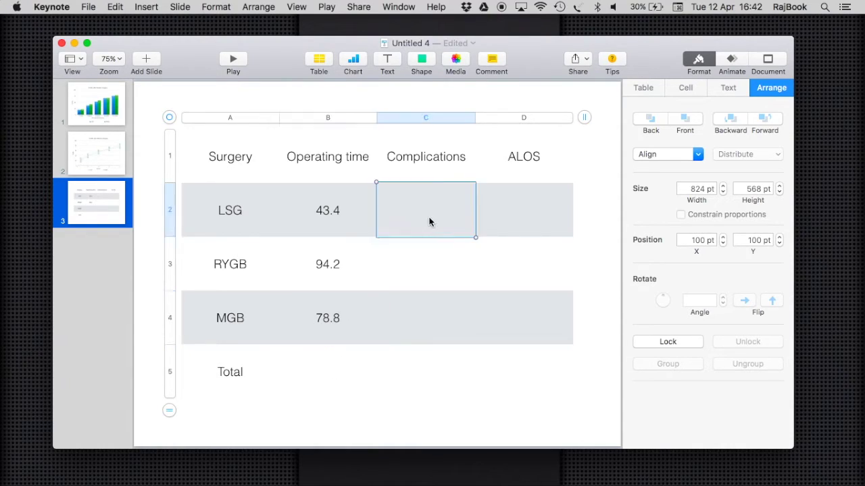
{"action": "type", "text": "2"}
{"action": "left_click", "coordinate": [424, 264]}
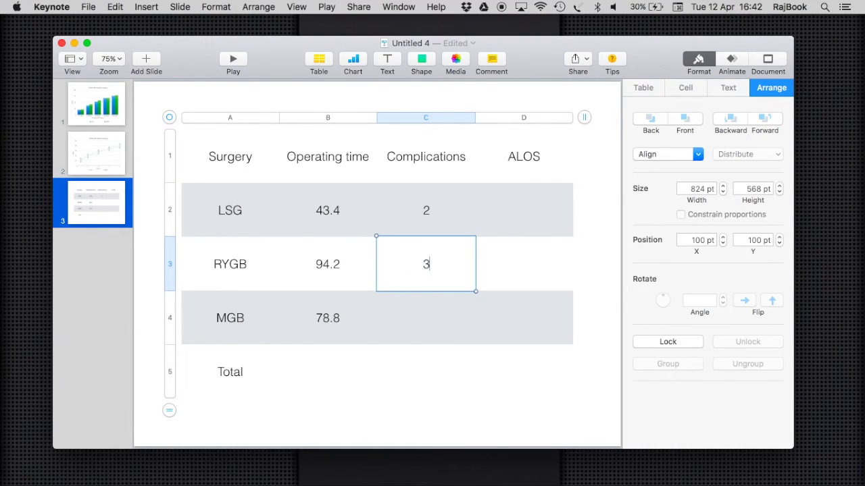
{"action": "type", "text": "3"}
{"action": "left_click", "coordinate": [427, 318]}
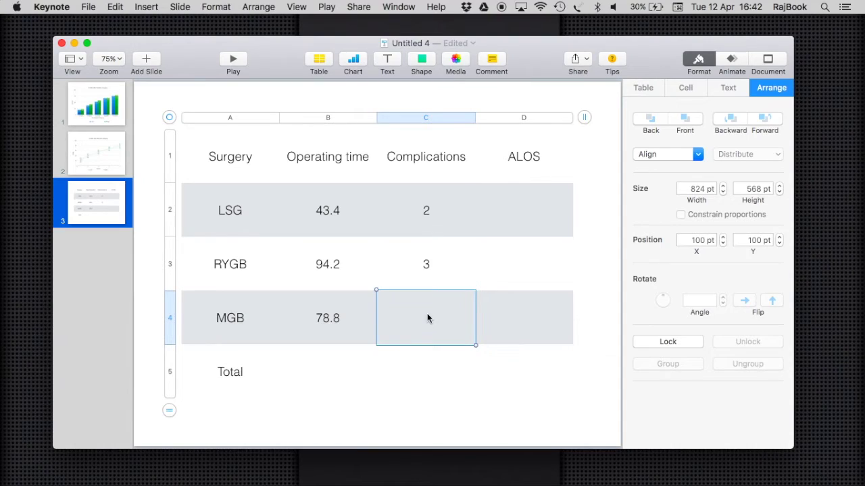
{"action": "type", "text": "2"}
Enter the ALOS values 2.04 for LSG, 3.86 for RYGB and 2.04 for MGB
{"action": "left_click", "coordinate": [528, 216]}
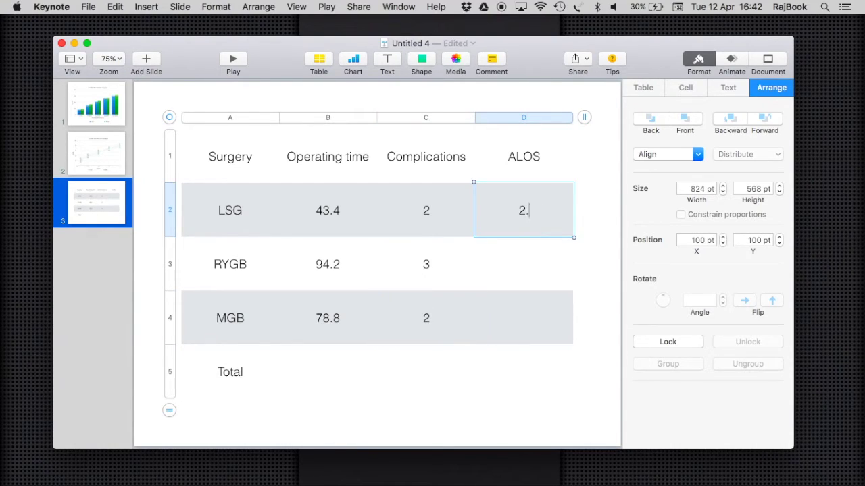
{"action": "type", "text": "2.04"}
{"action": "left_click", "coordinate": [538, 271]}
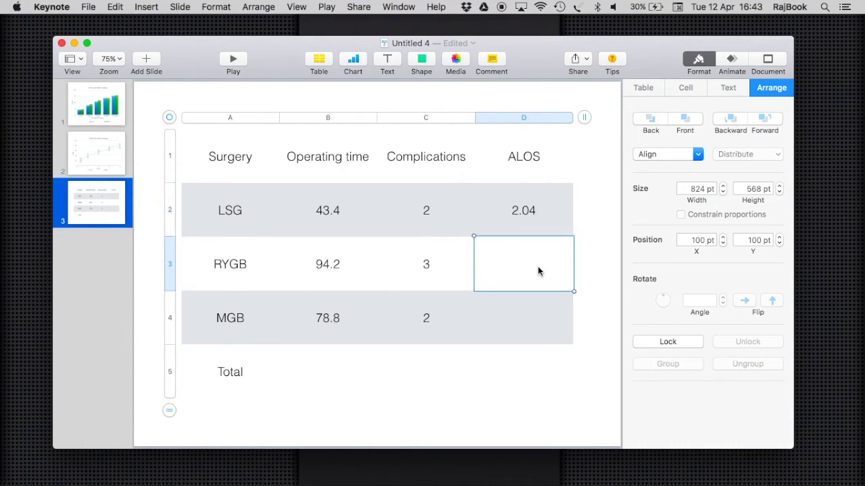
{"action": "type", "text": "3.86"}
{"action": "left_click", "coordinate": [540, 329]}
{"action": "type", "text": "2.9"}
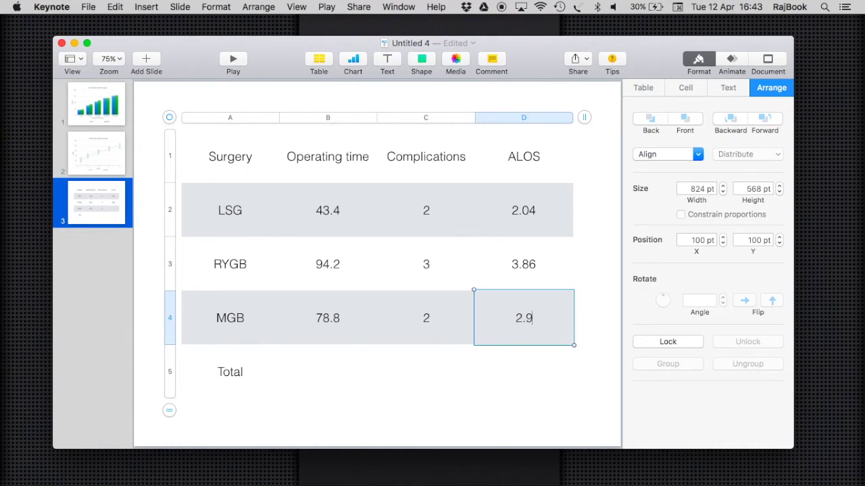
{"action": "key", "text": "BackSpace"}
{"action": "type", "text": "04"}
Add the formula B2+B3+B4 to the Total cell of the Operating time column, accept it and reopen the formula
{"action": "left_click", "coordinate": [228, 375]}
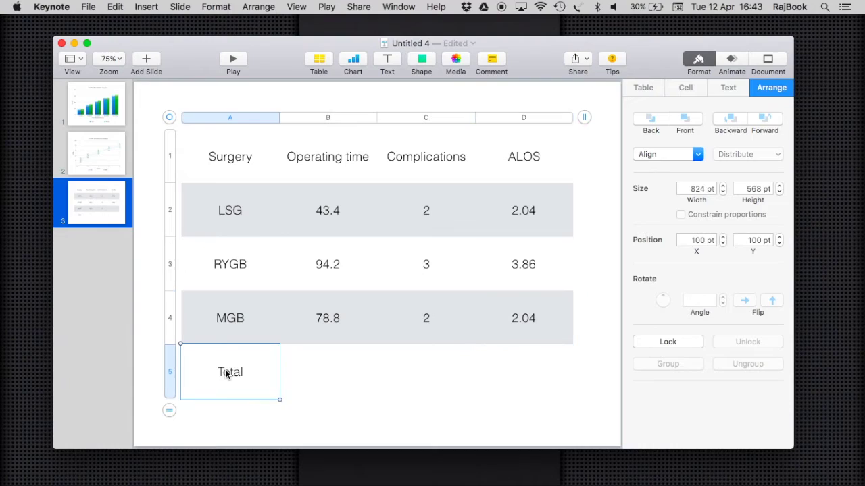
{"action": "left_click", "coordinate": [330, 219]}
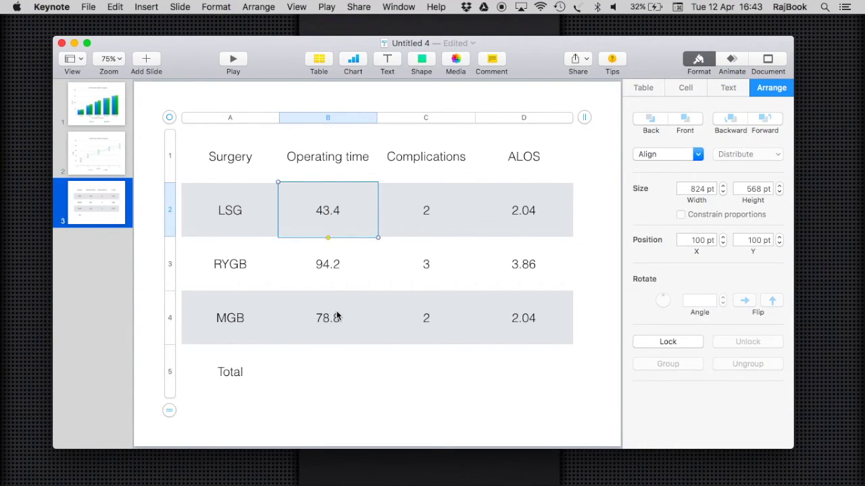
{"action": "left_click", "coordinate": [315, 365]}
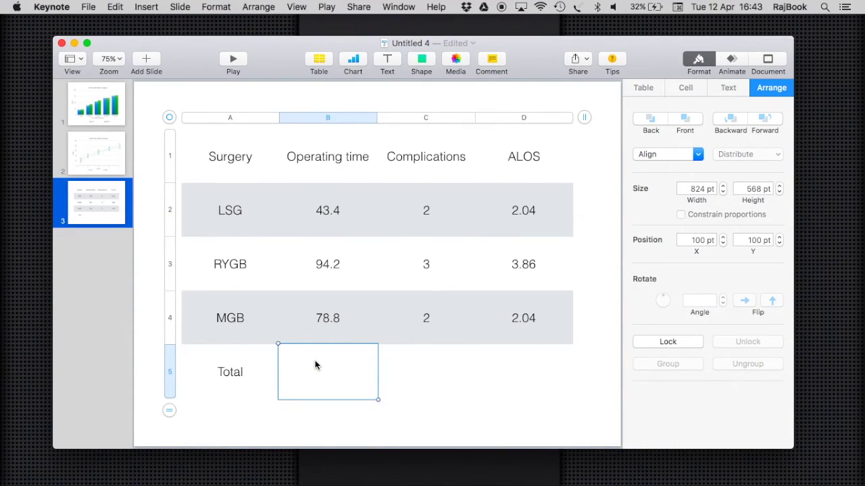
{"action": "key", "text": "equal"}
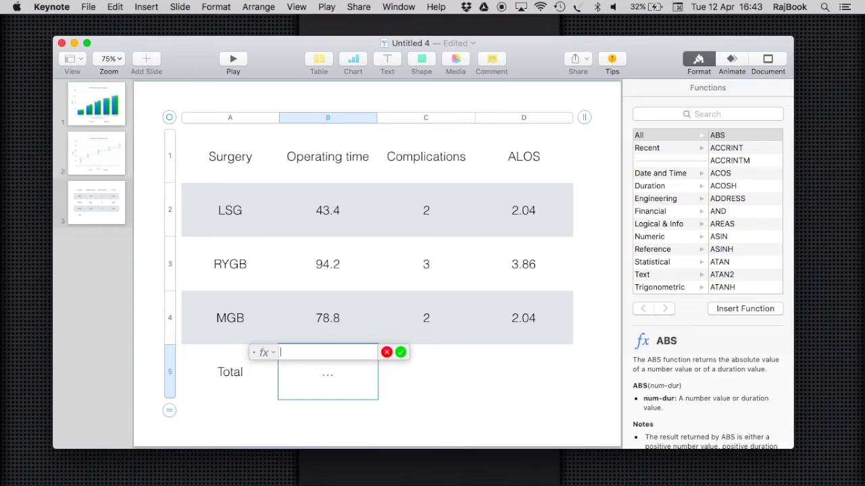
{"action": "left_click", "coordinate": [329, 213]}
{"action": "type", "text": "+"}
{"action": "left_click", "coordinate": [329, 266]}
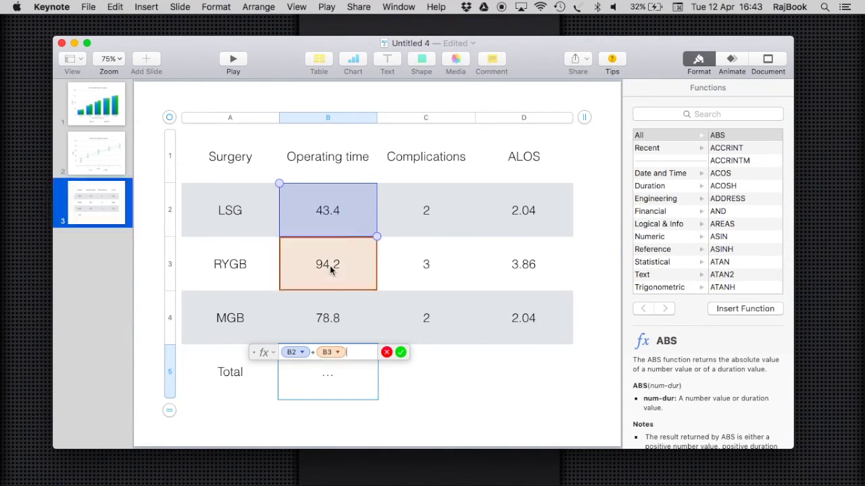
{"action": "type", "text": "+"}
{"action": "left_click", "coordinate": [332, 318]}
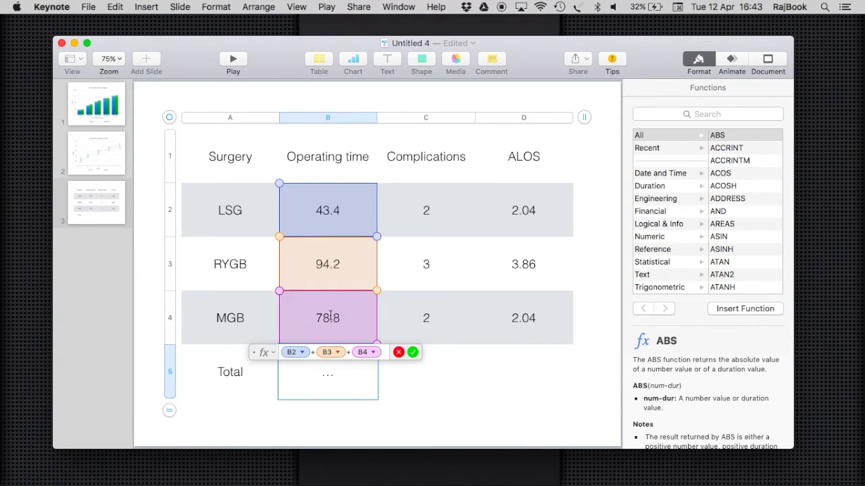
{"action": "left_click", "coordinate": [413, 353]}
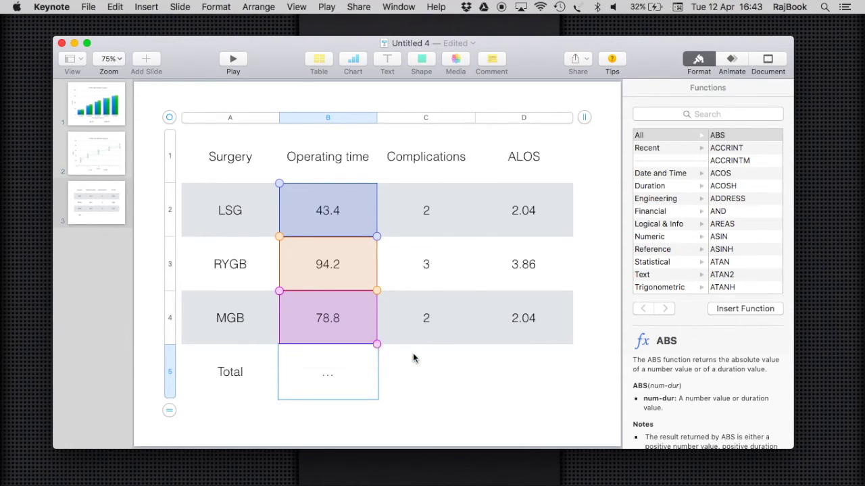
{"action": "double_click", "coordinate": [327, 372]}
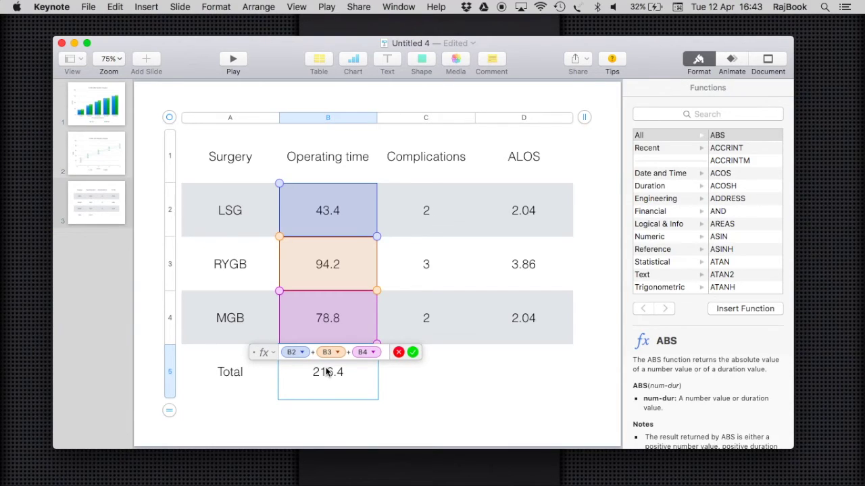
Clear the addition formula from the Total cell of the Operating time column and accept the empty cell
{"action": "left_click", "coordinate": [412, 352]}
{"action": "double_click", "coordinate": [338, 372]}
{"action": "key", "text": "BackSpace"}
{"action": "key", "text": "BackSpace"}
{"action": "key", "text": "BackSpace"}
{"action": "key", "text": "BackSpace"}
{"action": "key", "text": "BackSpace"}
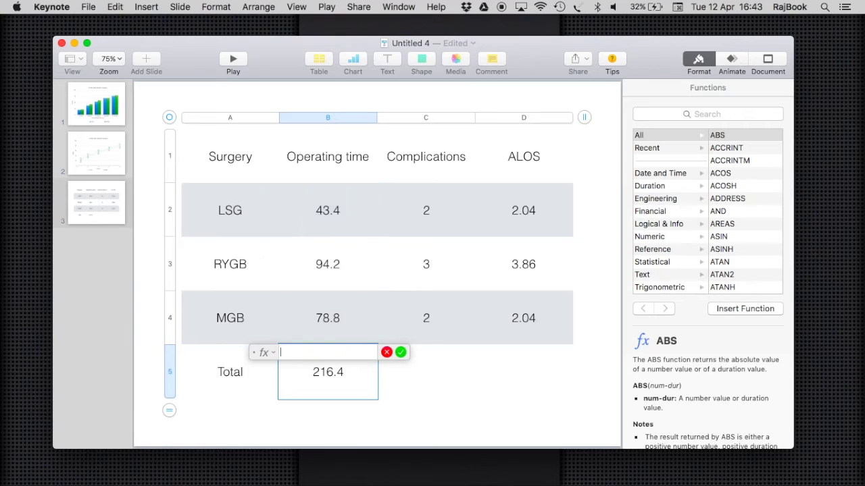
{"action": "left_click", "coordinate": [400, 352]}
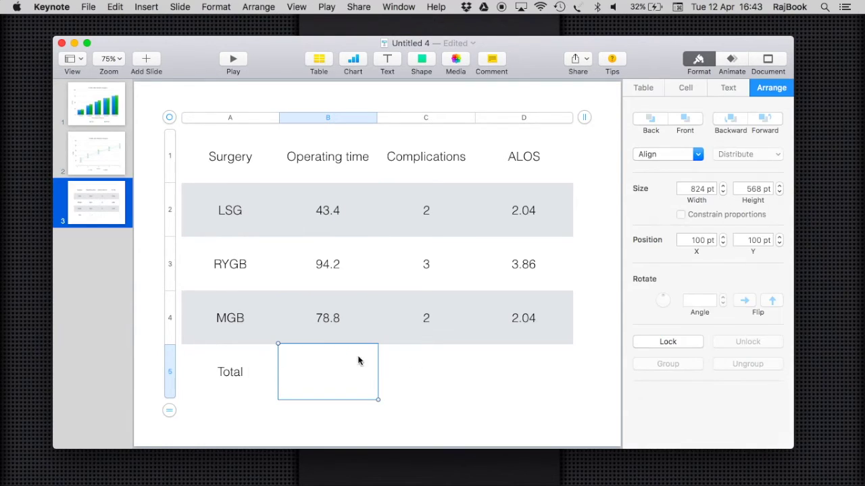
Start a new formula in the Operating time Total cell and insert the statistical AVERAGE function
{"action": "key", "text": "="}
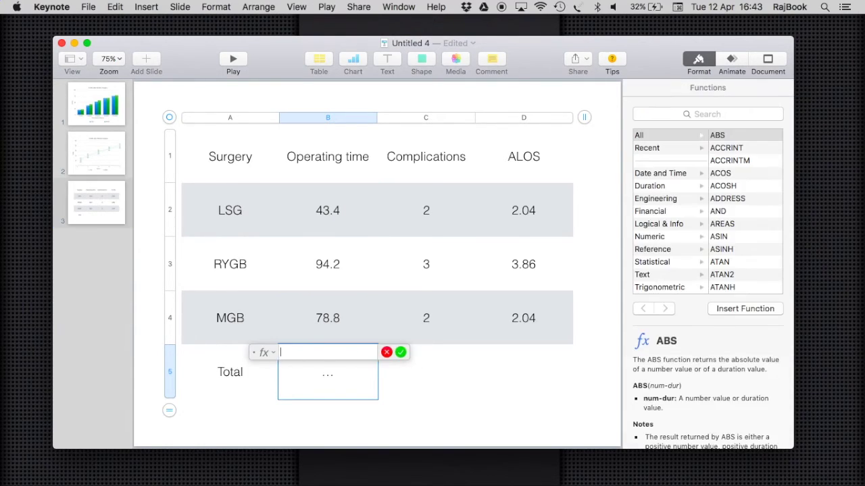
{"action": "scroll", "coordinate": [663, 214], "scroll_direction": "up", "scroll_amount": 1}
{"action": "scroll", "coordinate": [664, 215], "scroll_direction": "down", "scroll_amount": 1}
{"action": "left_click", "coordinate": [660, 263]}
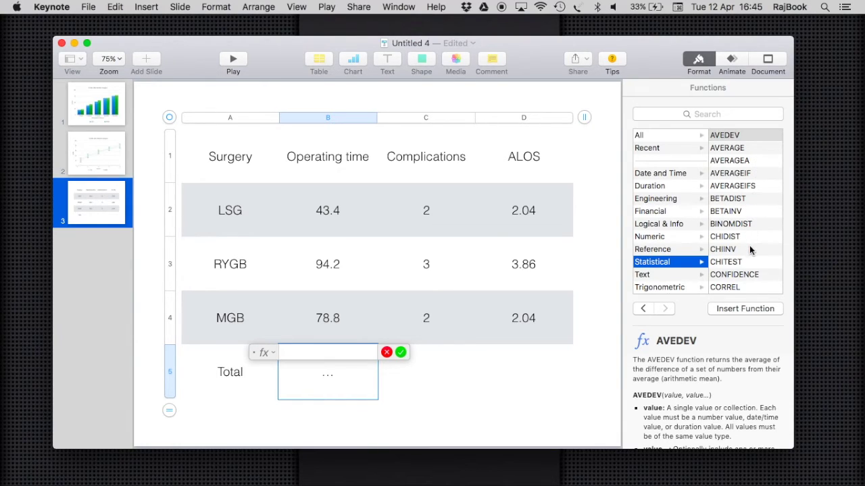
{"action": "scroll", "coordinate": [750, 250], "scroll_direction": "down", "scroll_amount": 3}
{"action": "scroll", "coordinate": [750, 251], "scroll_direction": "down", "scroll_amount": 5}
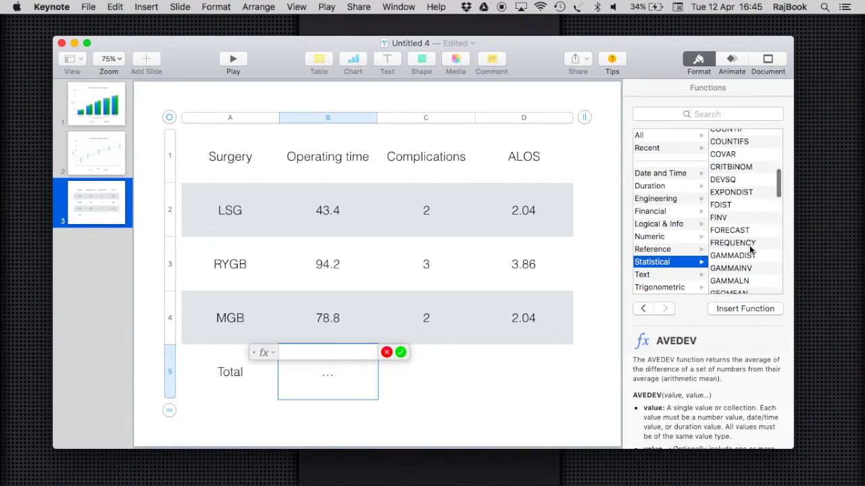
{"action": "scroll", "coordinate": [750, 251], "scroll_direction": "up", "scroll_amount": 10}
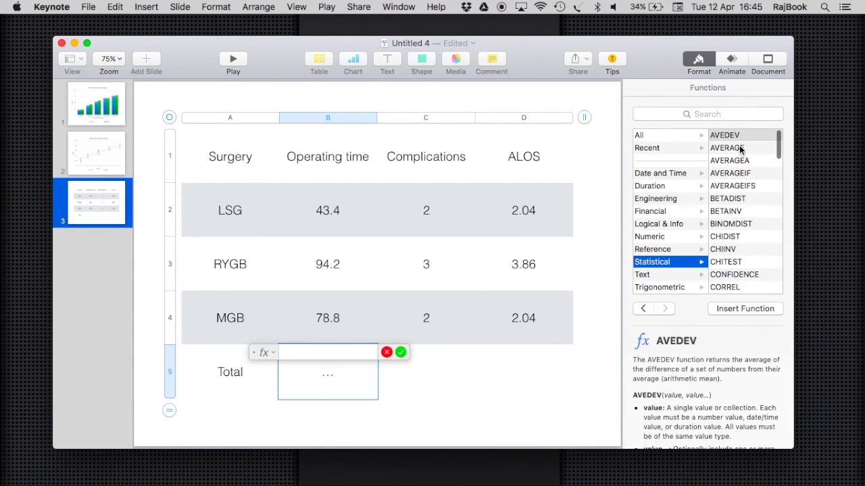
{"action": "left_click", "coordinate": [741, 149]}
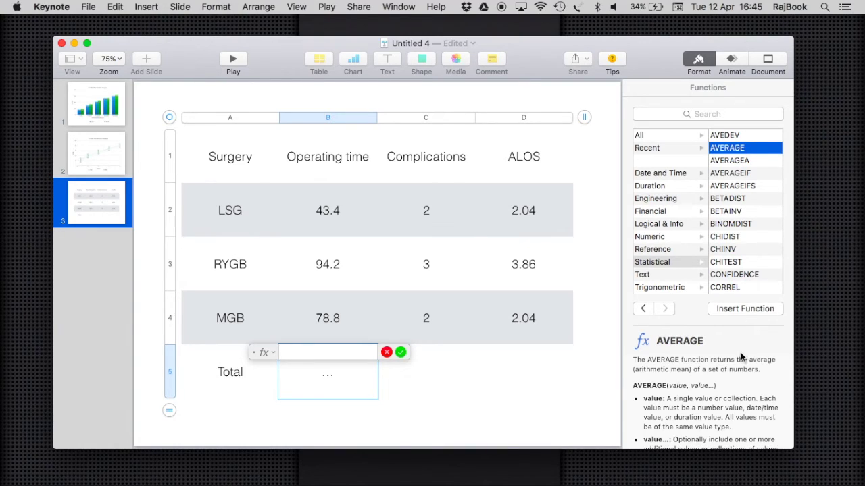
{"action": "scroll", "coordinate": [723, 399], "scroll_direction": "down", "scroll_amount": 4}
{"action": "scroll", "coordinate": [721, 402], "scroll_direction": "up", "scroll_amount": 3}
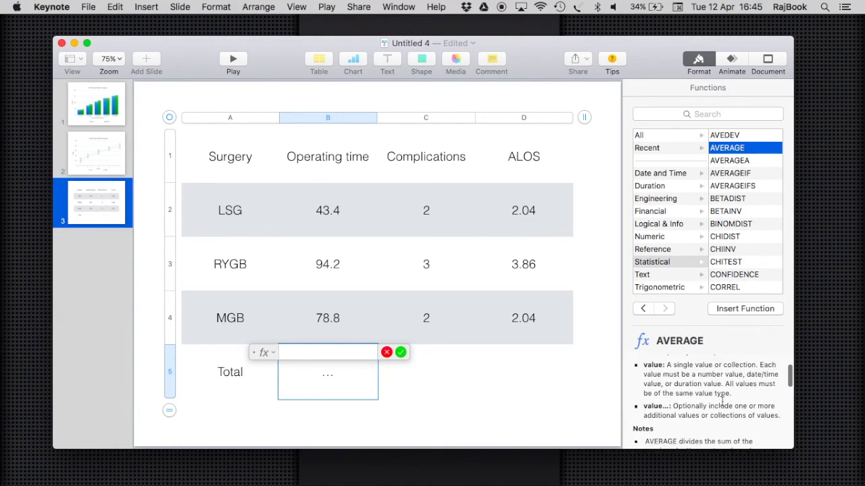
{"action": "scroll", "coordinate": [721, 402], "scroll_direction": "down", "scroll_amount": 4}
{"action": "scroll", "coordinate": [722, 403], "scroll_direction": "down", "scroll_amount": 1}
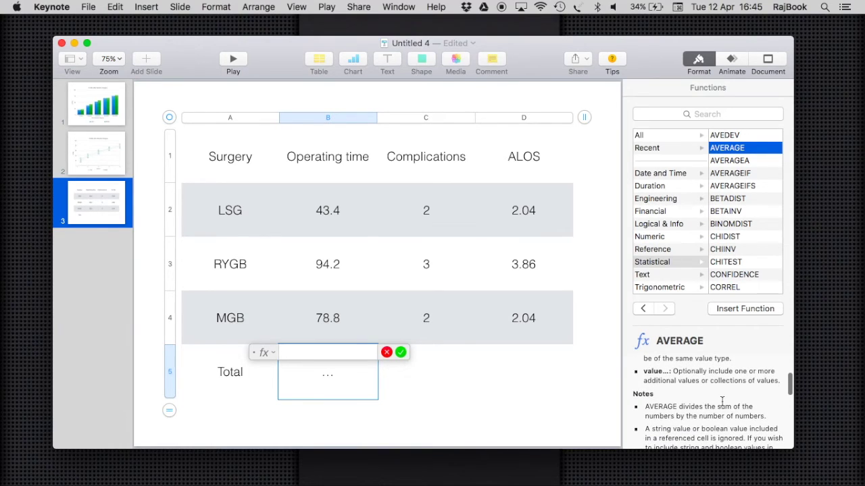
{"action": "left_click", "coordinate": [736, 310]}
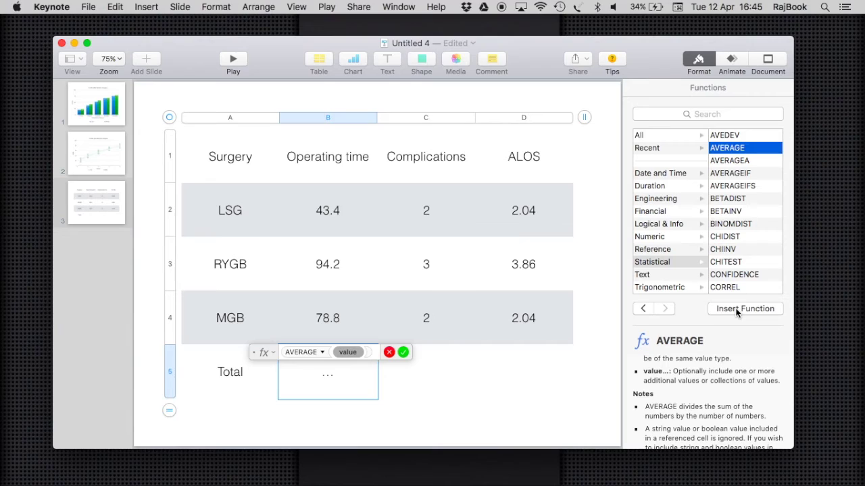
Use cells B2, B3 and B4 as the values of the AVERAGE function and accept the formula
{"action": "left_click", "coordinate": [334, 205]}
{"action": "left_click", "coordinate": [325, 264], "text": "super"}
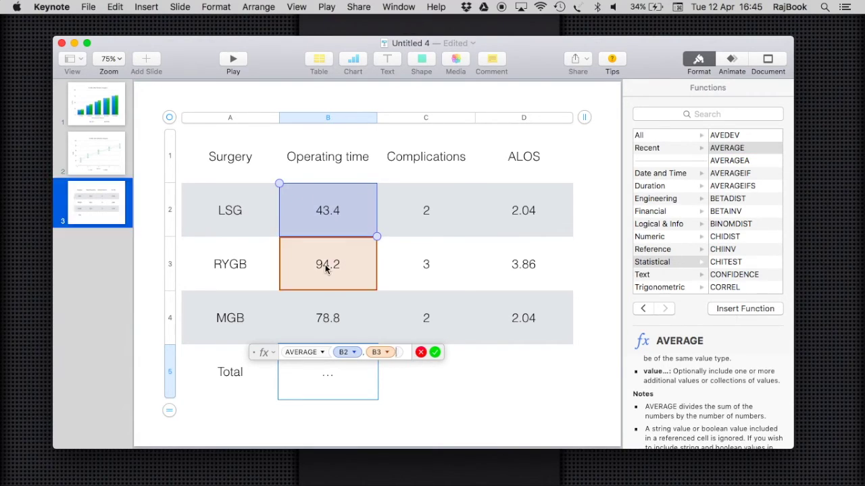
{"action": "left_click", "coordinate": [327, 312], "text": "super"}
{"action": "key", "text": "Return"}
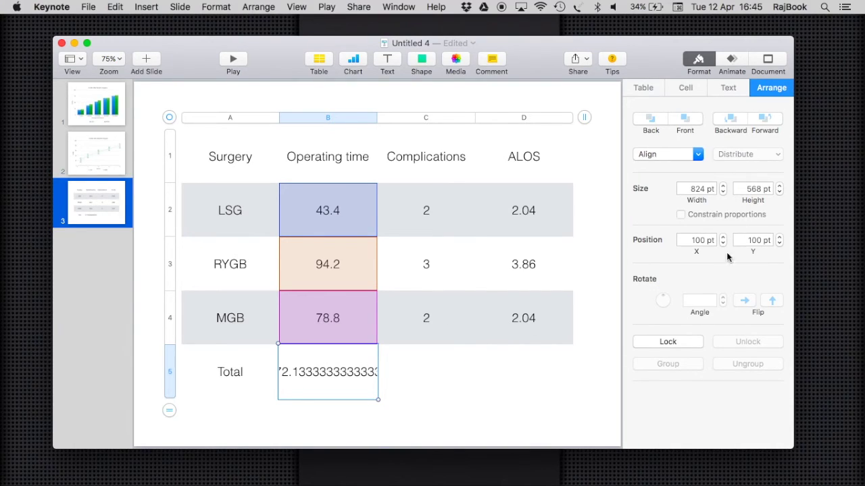
Format the Operating time Total cell to show one decimal place, and deselect the table
{"action": "left_click", "coordinate": [685, 90]}
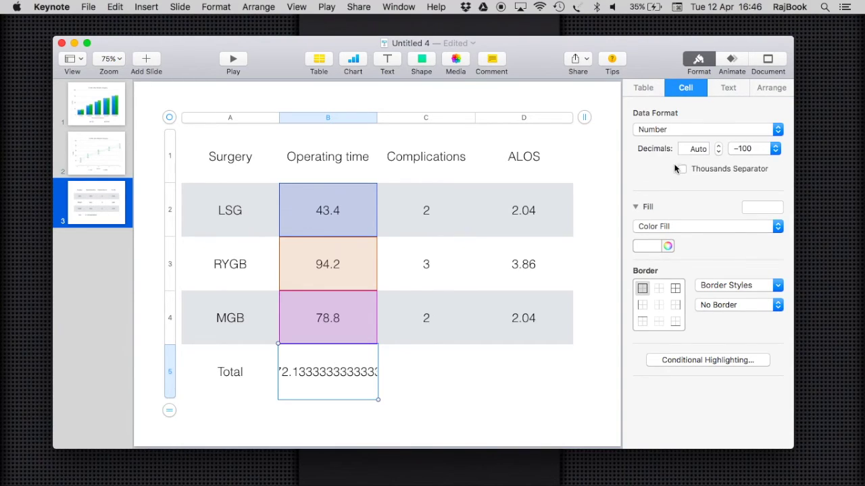
{"action": "left_click", "coordinate": [717, 148]}
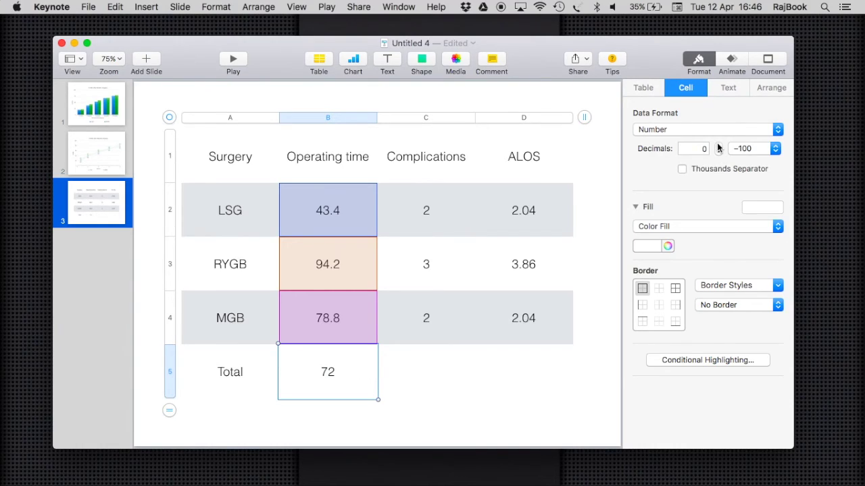
{"action": "left_click", "coordinate": [719, 146]}
{"action": "left_click", "coordinate": [350, 416]}
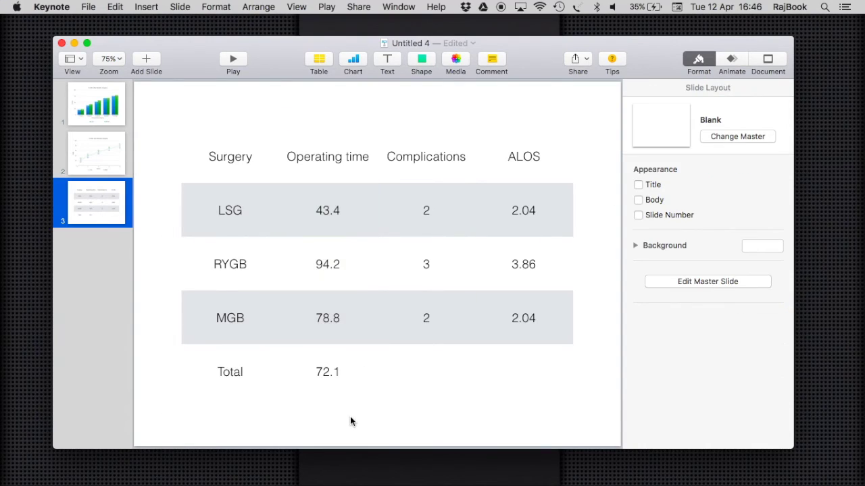
Add the formula C2+C3+C4 to the Total cell of the Complications column and accept it
{"action": "left_click", "coordinate": [430, 212]}
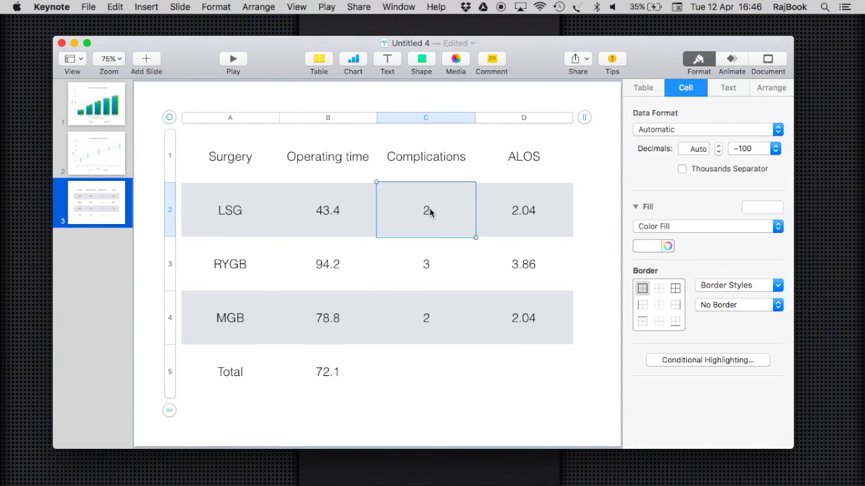
{"action": "left_click", "coordinate": [429, 376]}
{"action": "type", "text": "="}
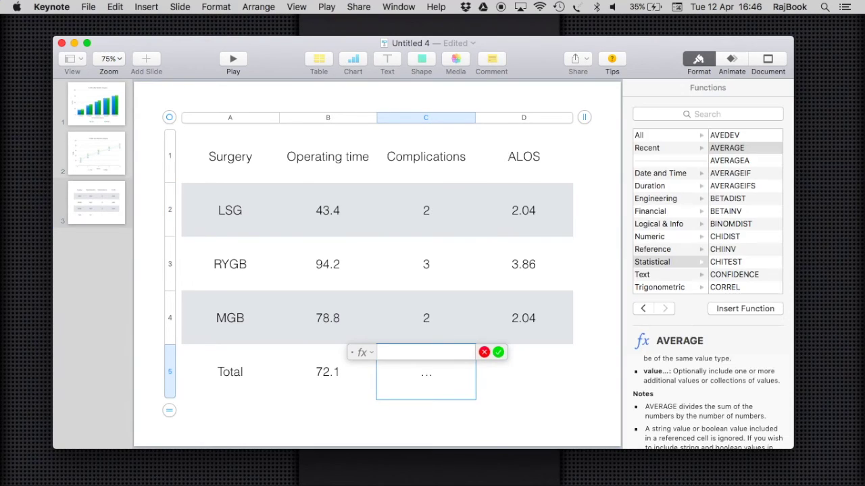
{"action": "left_click", "coordinate": [427, 205]}
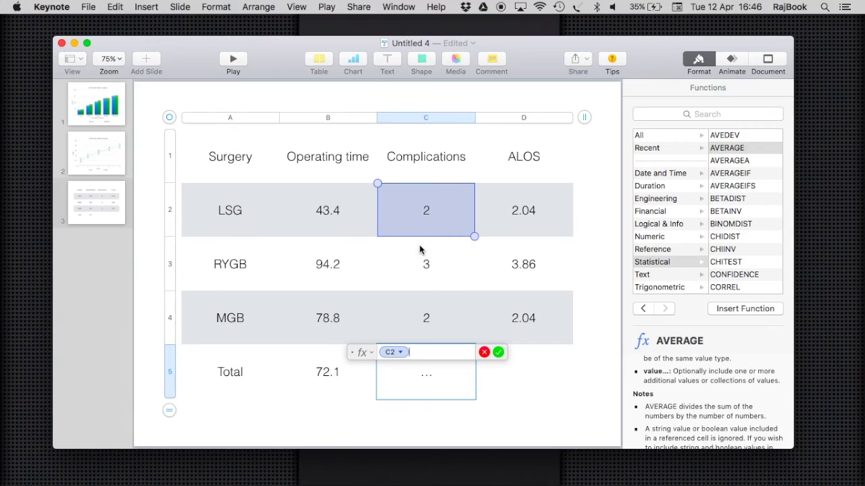
{"action": "left_click", "coordinate": [420, 246]}
{"action": "left_click", "coordinate": [424, 308]}
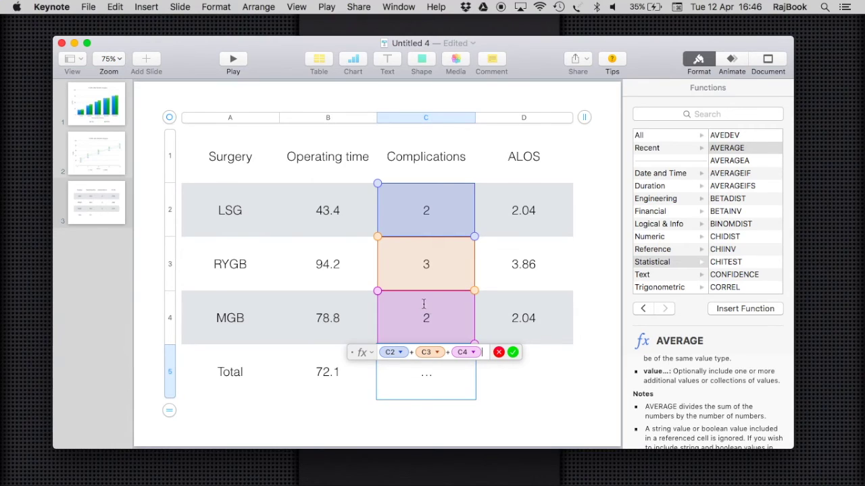
{"action": "left_click", "coordinate": [513, 353]}
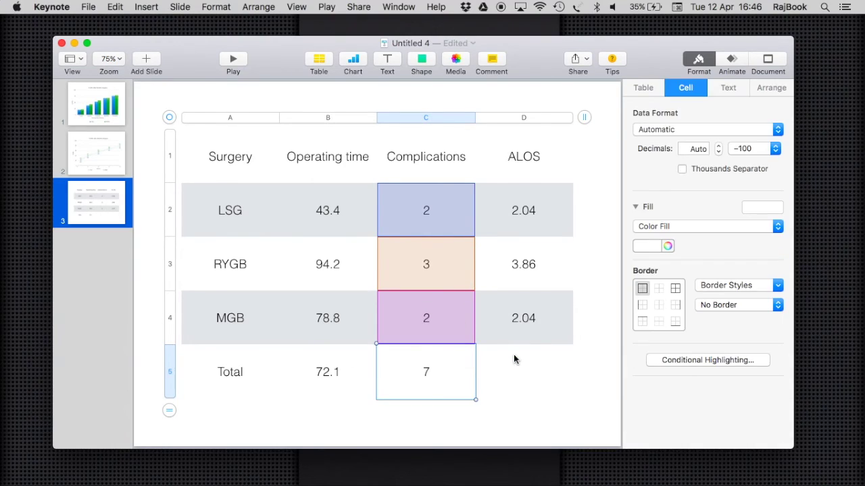
Fill the Total cell of the ALOS column with the AVERAGE of D2, D3 and D4
{"action": "left_click", "coordinate": [521, 215]}
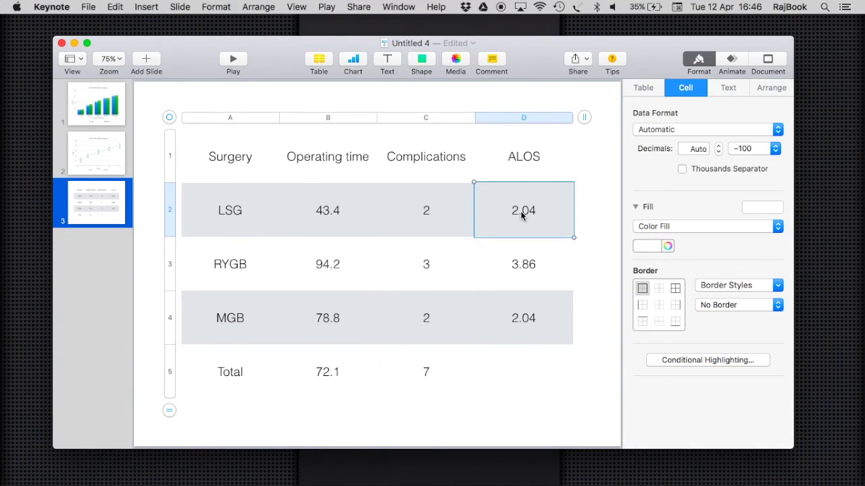
{"action": "left_click", "coordinate": [530, 371]}
{"action": "key", "text": "="}
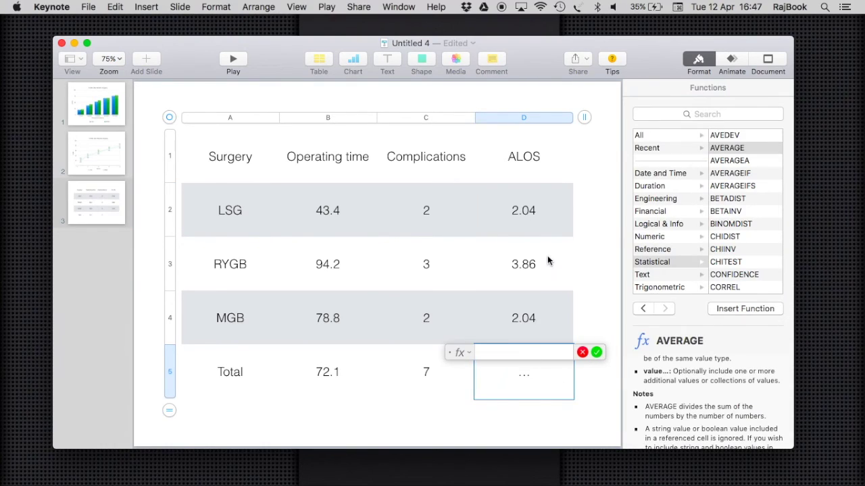
{"action": "left_click", "coordinate": [741, 151]}
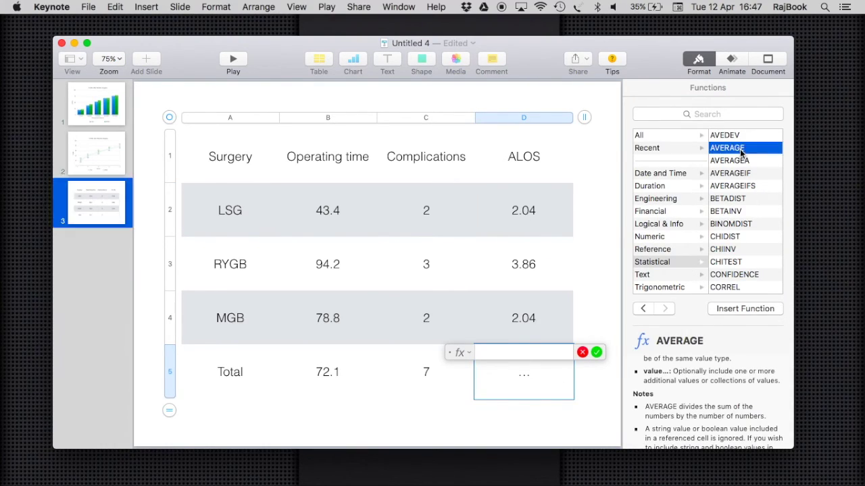
{"action": "left_click", "coordinate": [736, 307]}
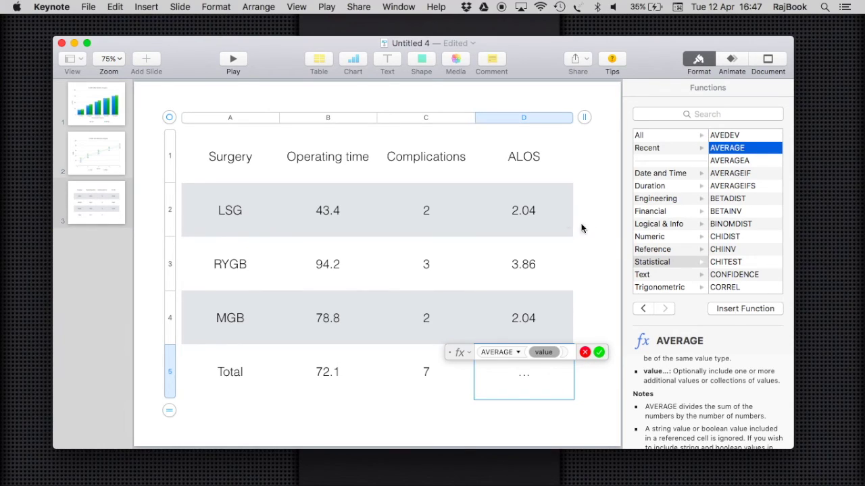
{"action": "left_click", "coordinate": [527, 210]}
{"action": "left_click", "coordinate": [522, 246]}
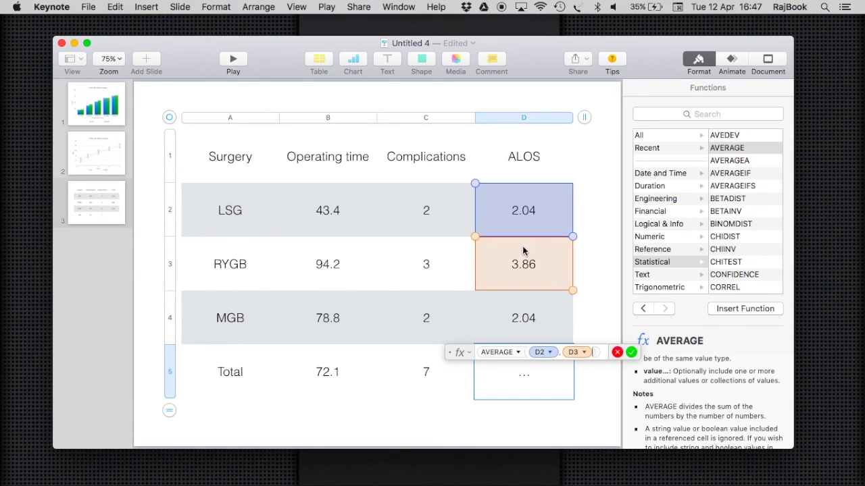
{"action": "left_click", "coordinate": [523, 321]}
{"action": "left_click", "coordinate": [665, 354]}
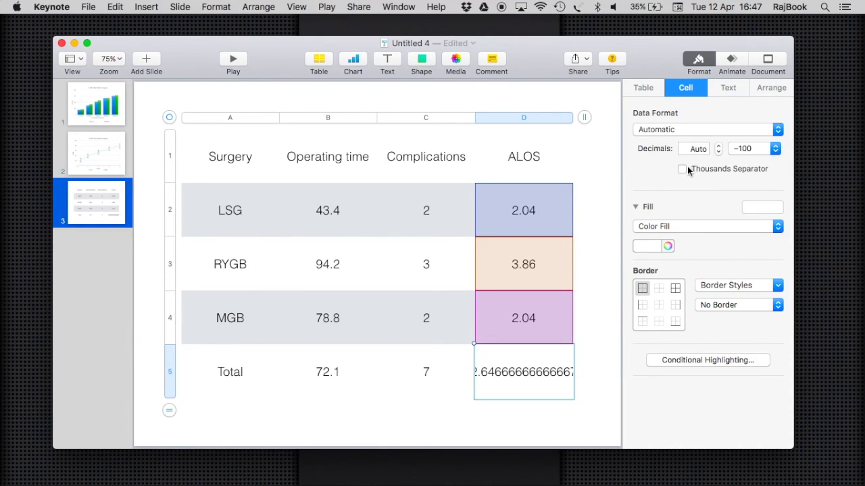
Format the ALOS Total cell to show two decimal places, and deselect the table
{"action": "left_click", "coordinate": [728, 89]}
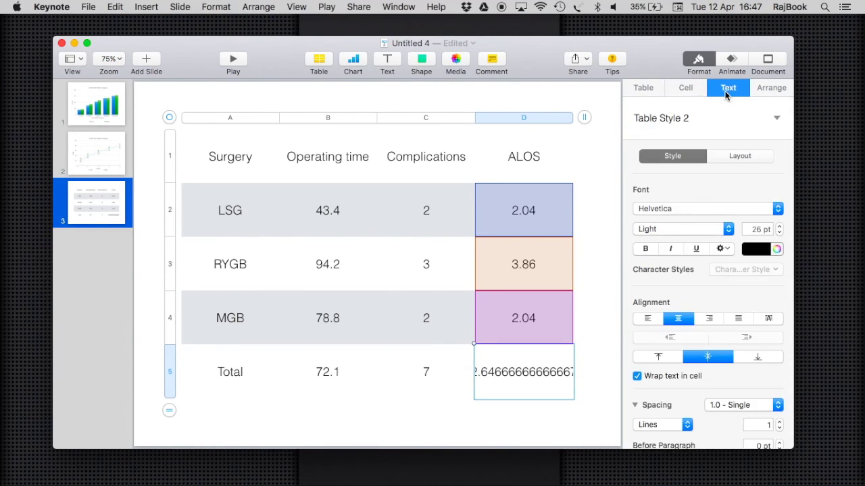
{"action": "left_click", "coordinate": [687, 88]}
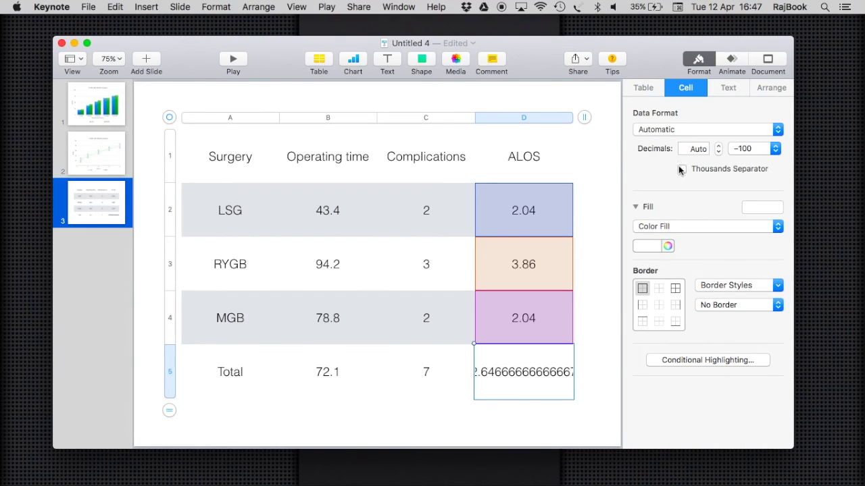
{"action": "left_click", "coordinate": [718, 150]}
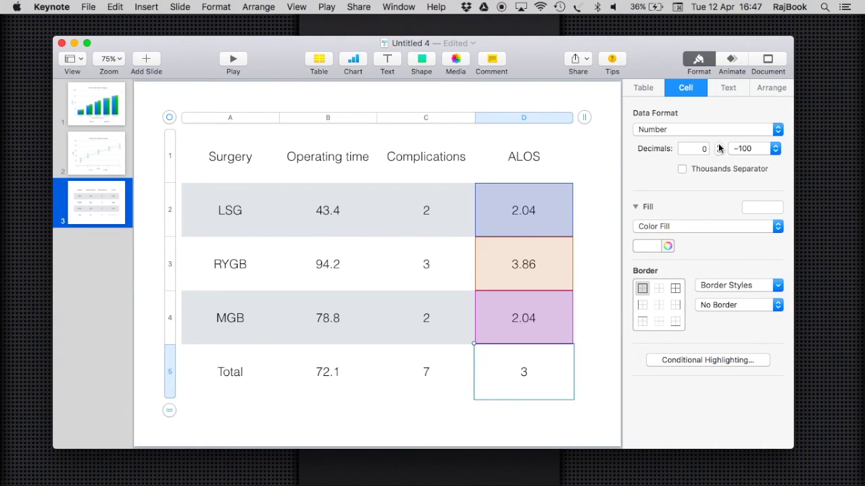
{"action": "left_click", "coordinate": [719, 146]}
{"action": "left_click", "coordinate": [720, 146]}
{"action": "left_click", "coordinate": [579, 409]}
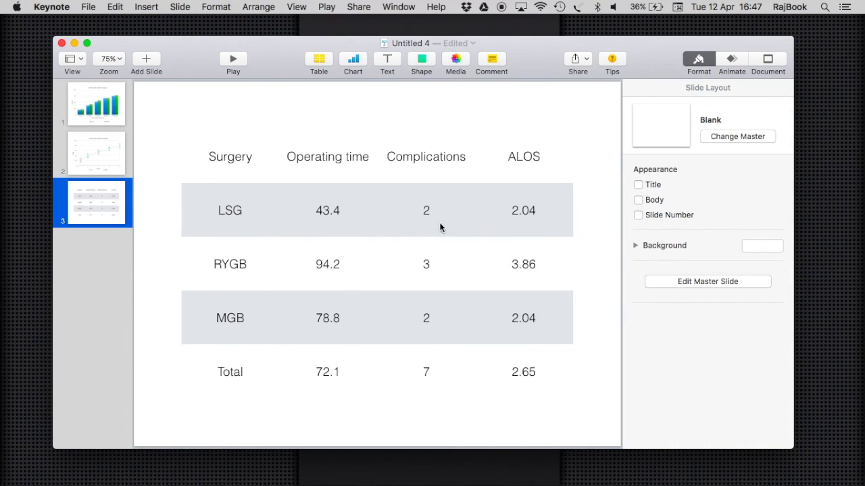
Review the charts on slides 1 and 2, and return to the table on slide 3
{"action": "left_click", "coordinate": [102, 108]}
{"action": "left_click", "coordinate": [97, 150]}
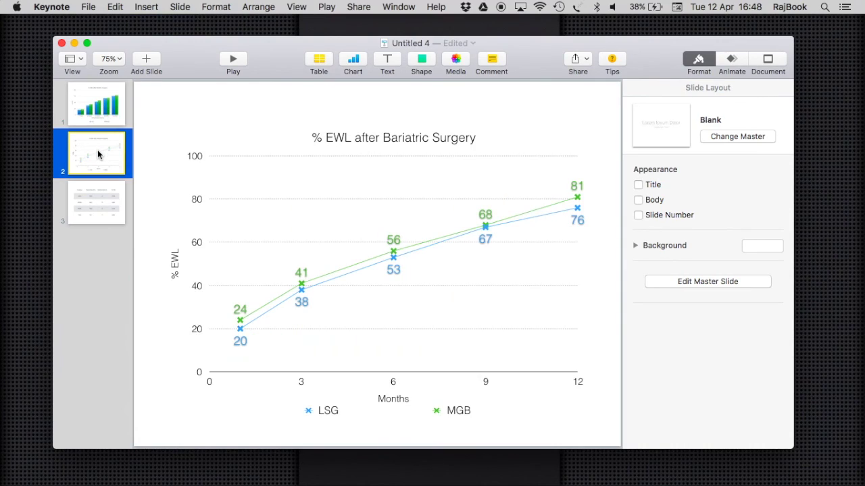
{"action": "left_click", "coordinate": [100, 196]}
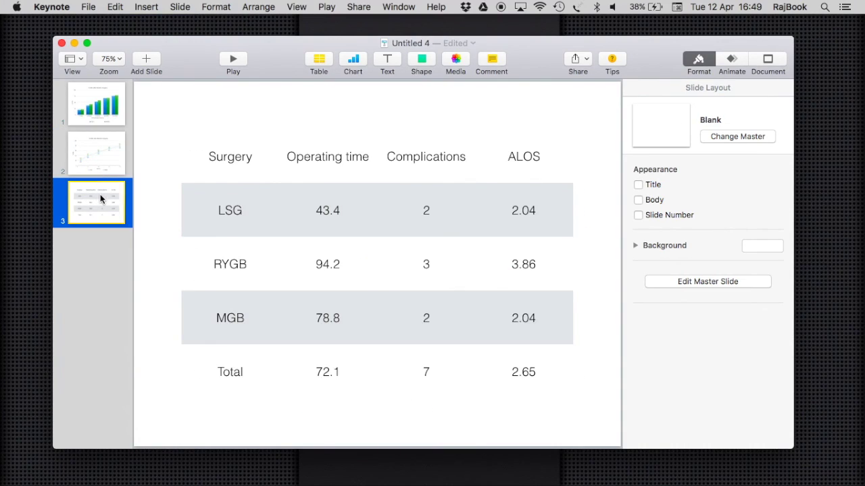